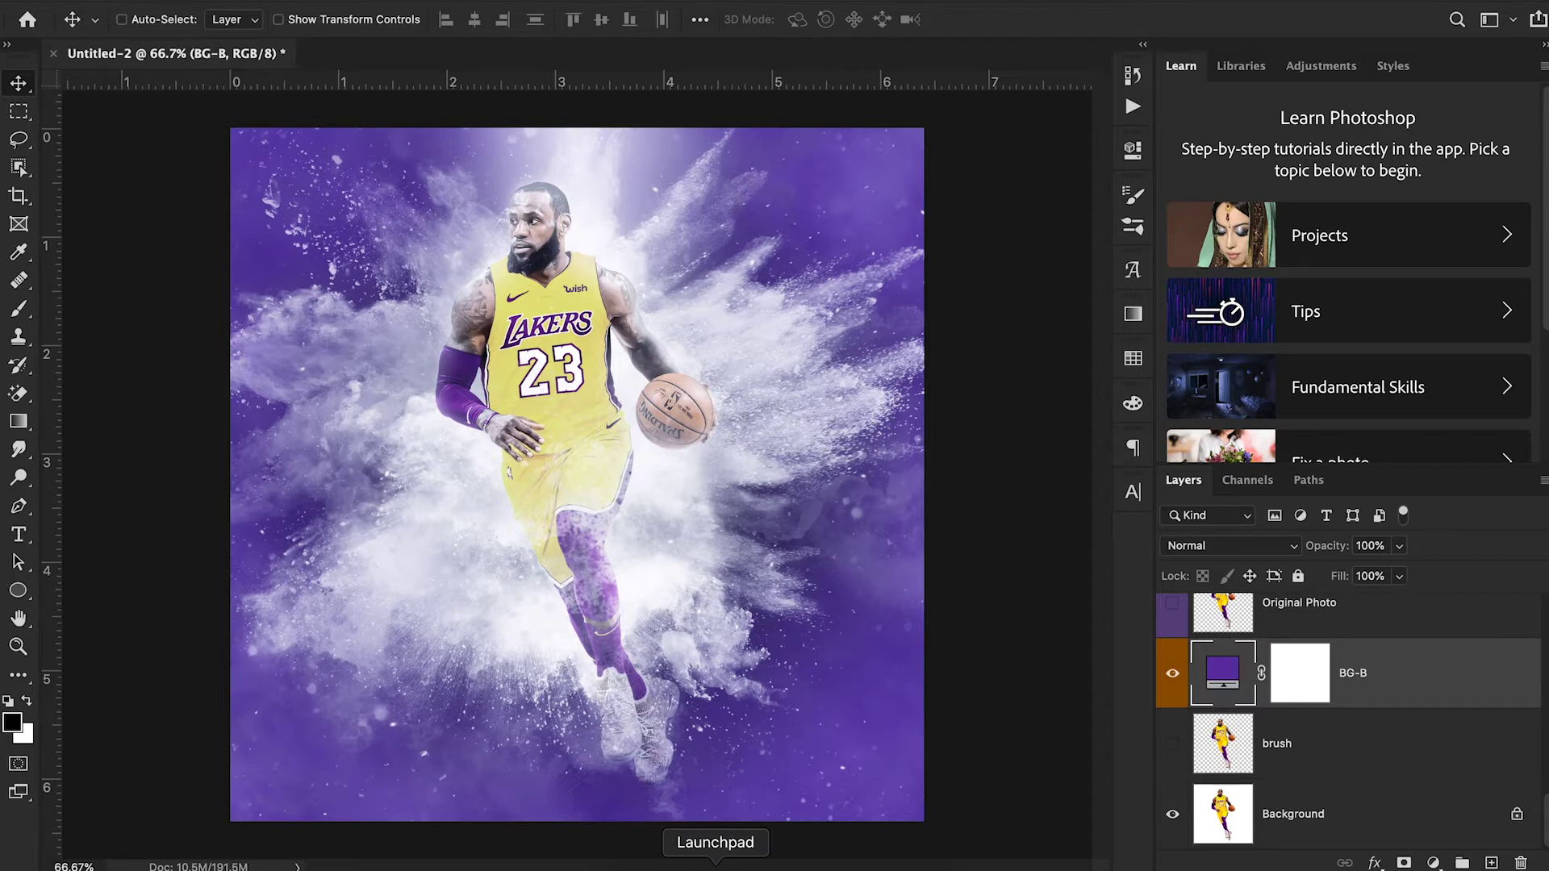
- Browse the .ATN-filtered Creative Market add-ons such as Ink Art, Duotone Effects and Paint
{"action": "left_click", "coordinate": [691, 857]}
{"action": "scroll", "coordinate": [684, 376], "scroll_direction": "up", "scroll_amount": 5}
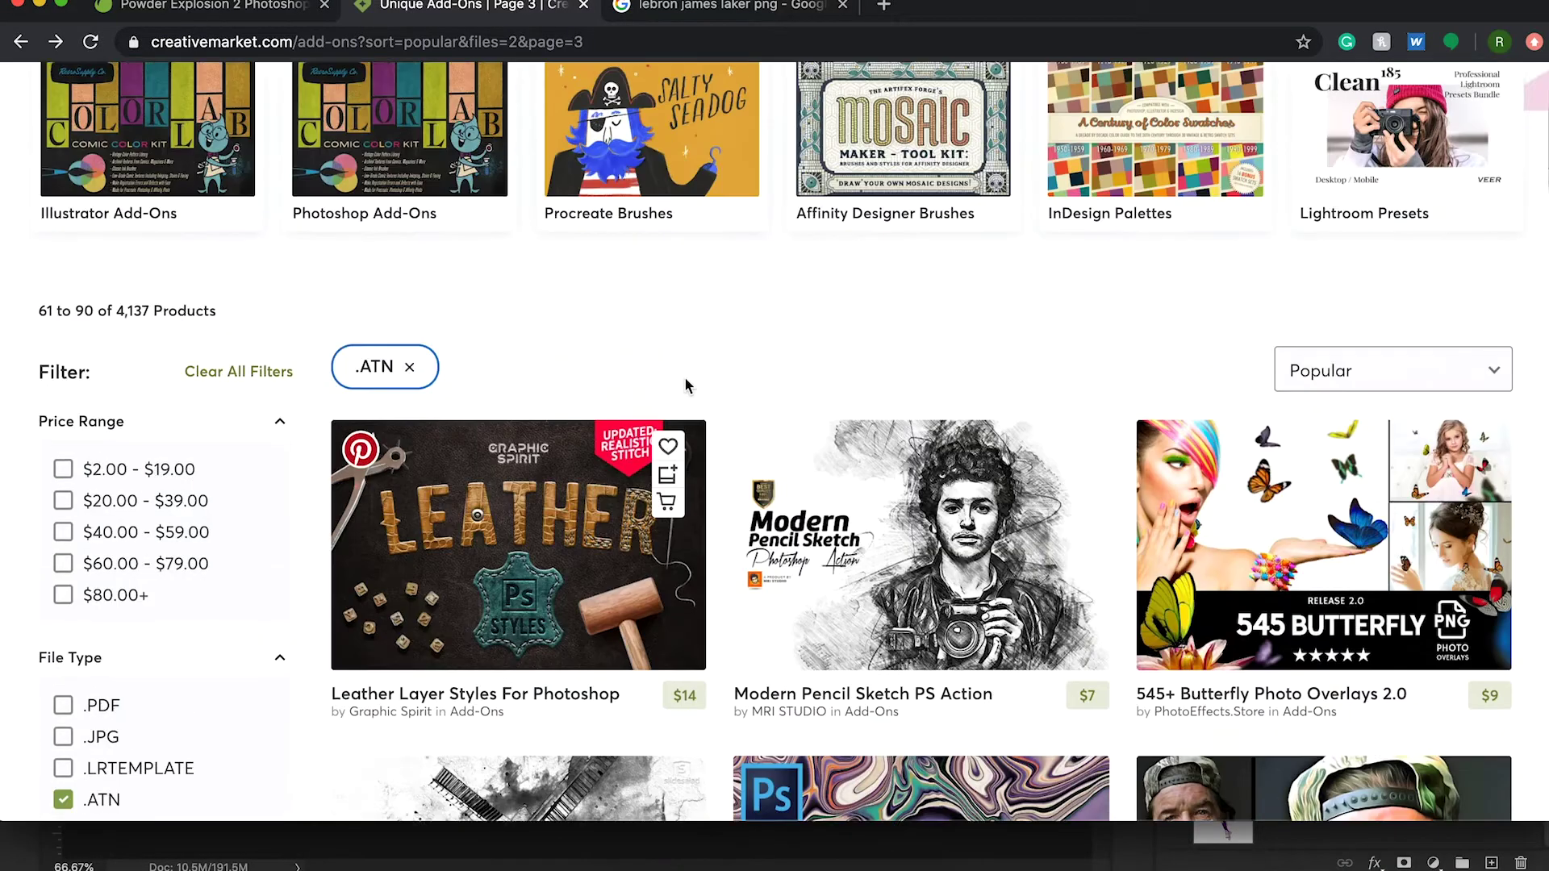
{"action": "scroll", "coordinate": [685, 376], "scroll_direction": "down", "scroll_amount": 3}
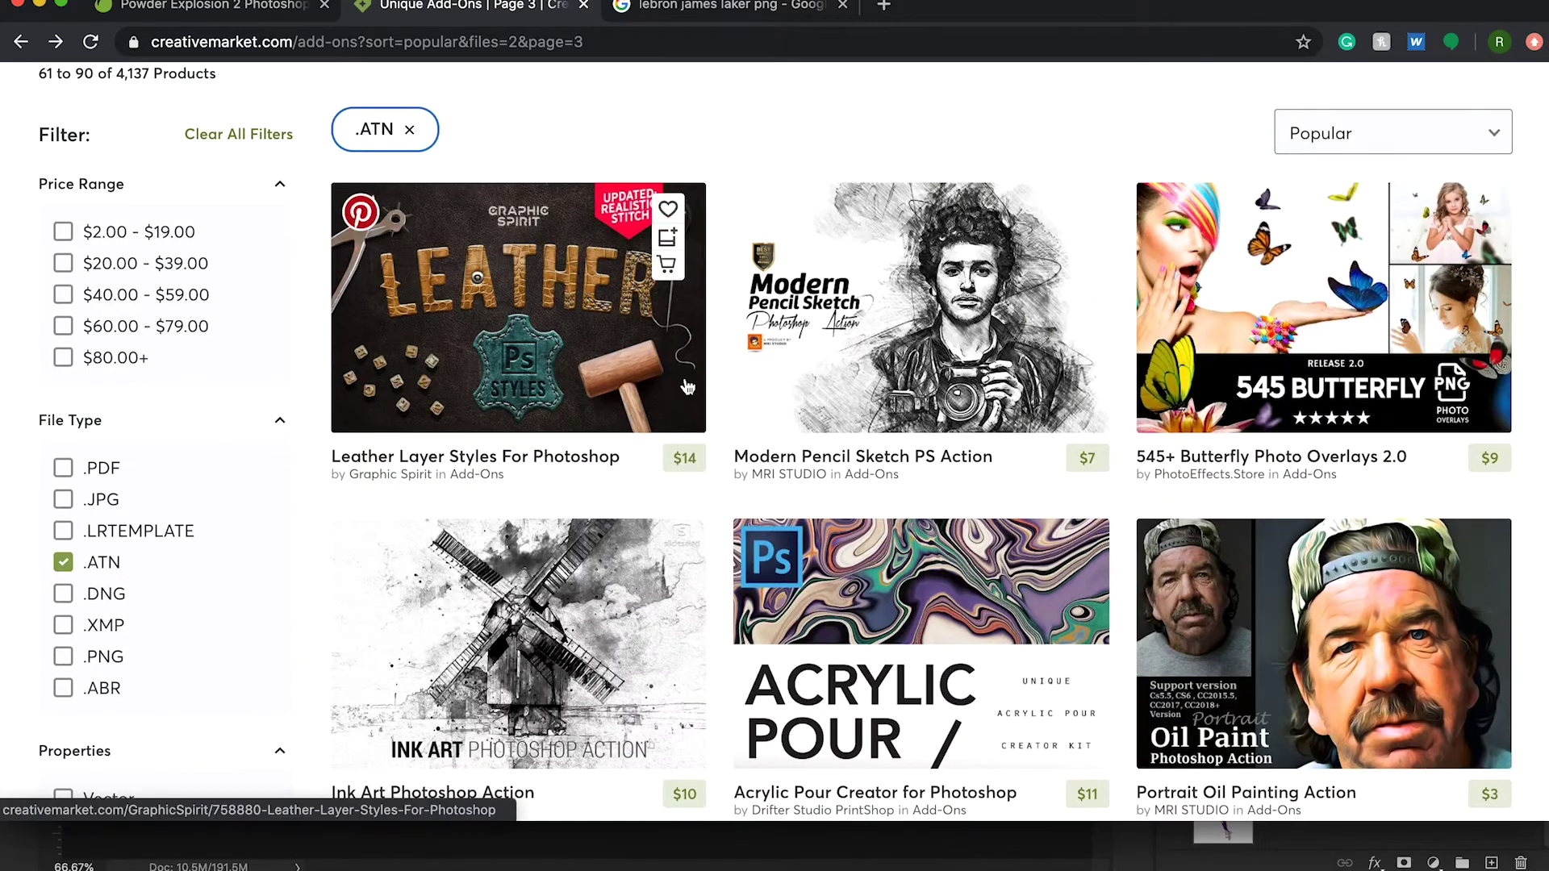
{"action": "scroll", "coordinate": [570, 190], "scroll_direction": "up", "scroll_amount": 6}
{"action": "scroll", "coordinate": [572, 190], "scroll_direction": "down", "scroll_amount": 5}
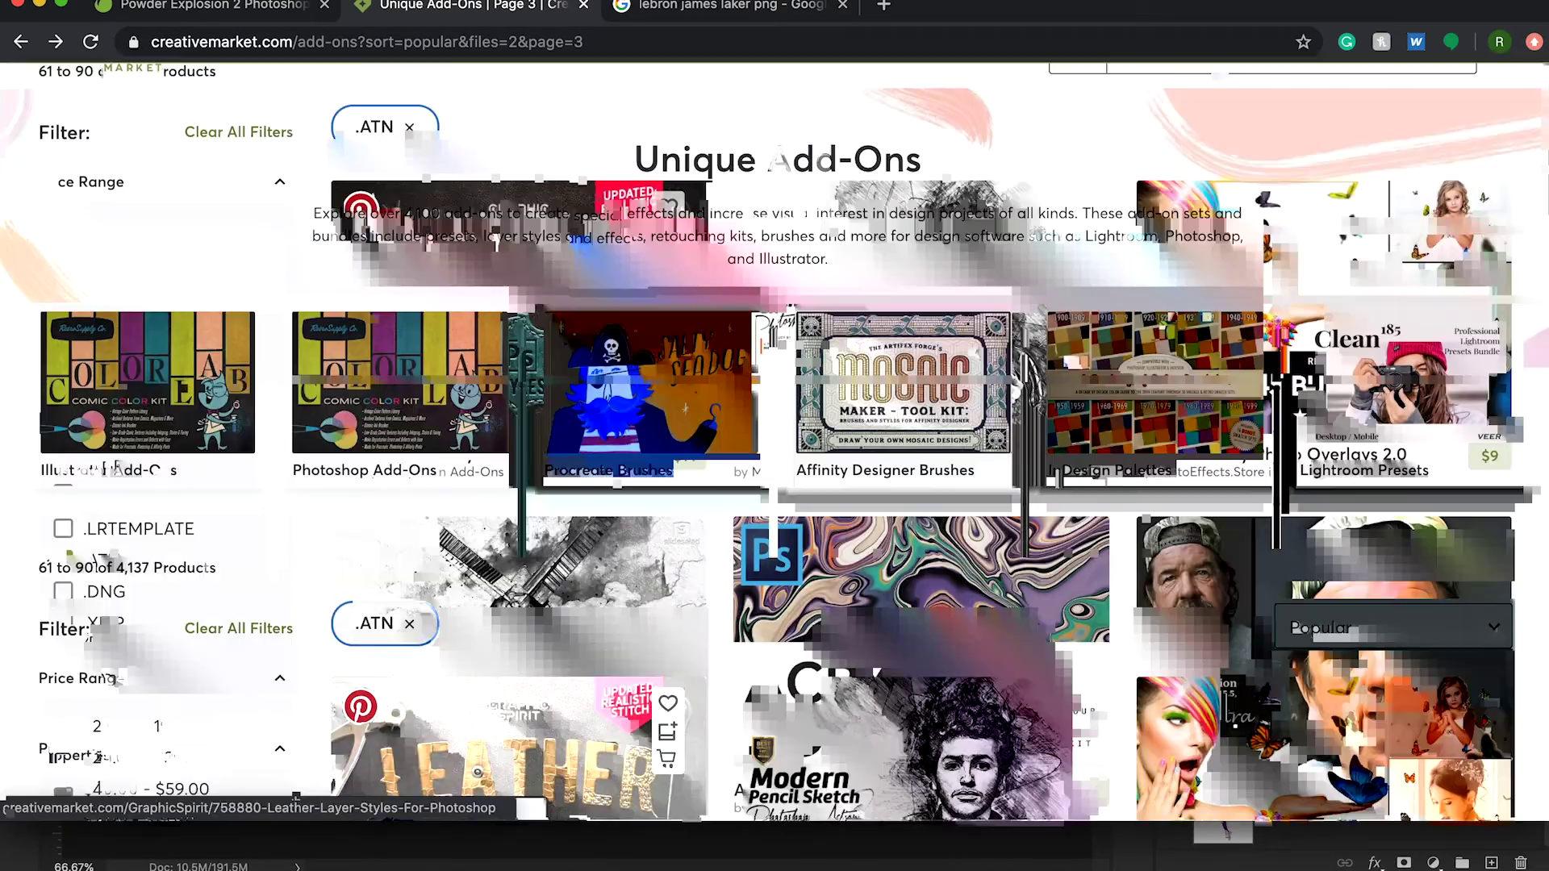
{"action": "scroll", "coordinate": [573, 190], "scroll_direction": "up", "scroll_amount": 5}
{"action": "mouse_move", "coordinate": [843, 149]}
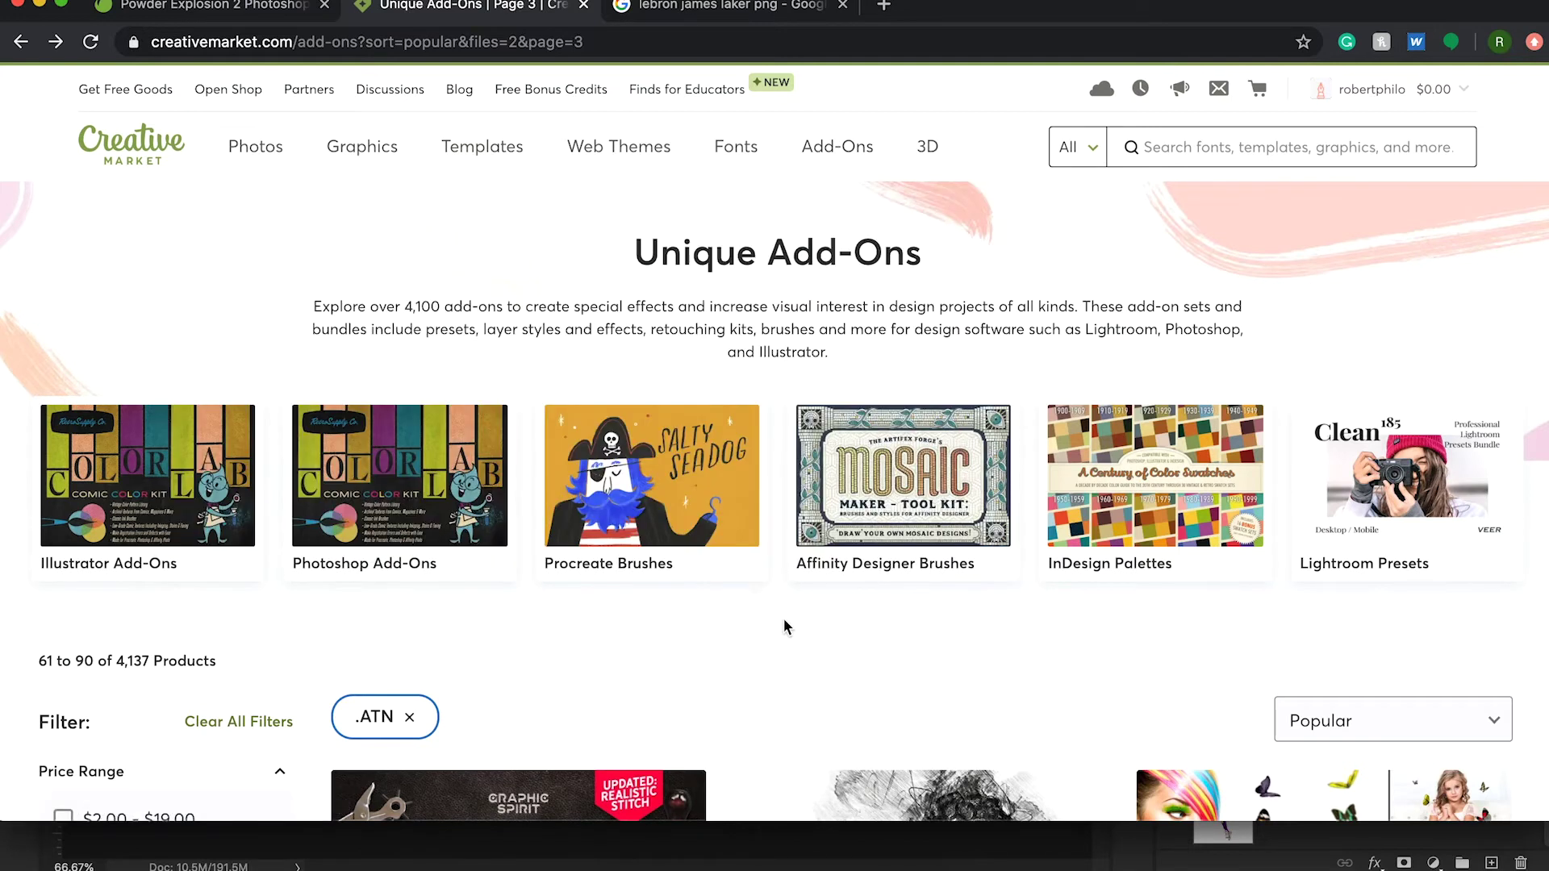
{"action": "scroll", "coordinate": [784, 625], "scroll_direction": "down", "scroll_amount": 5}
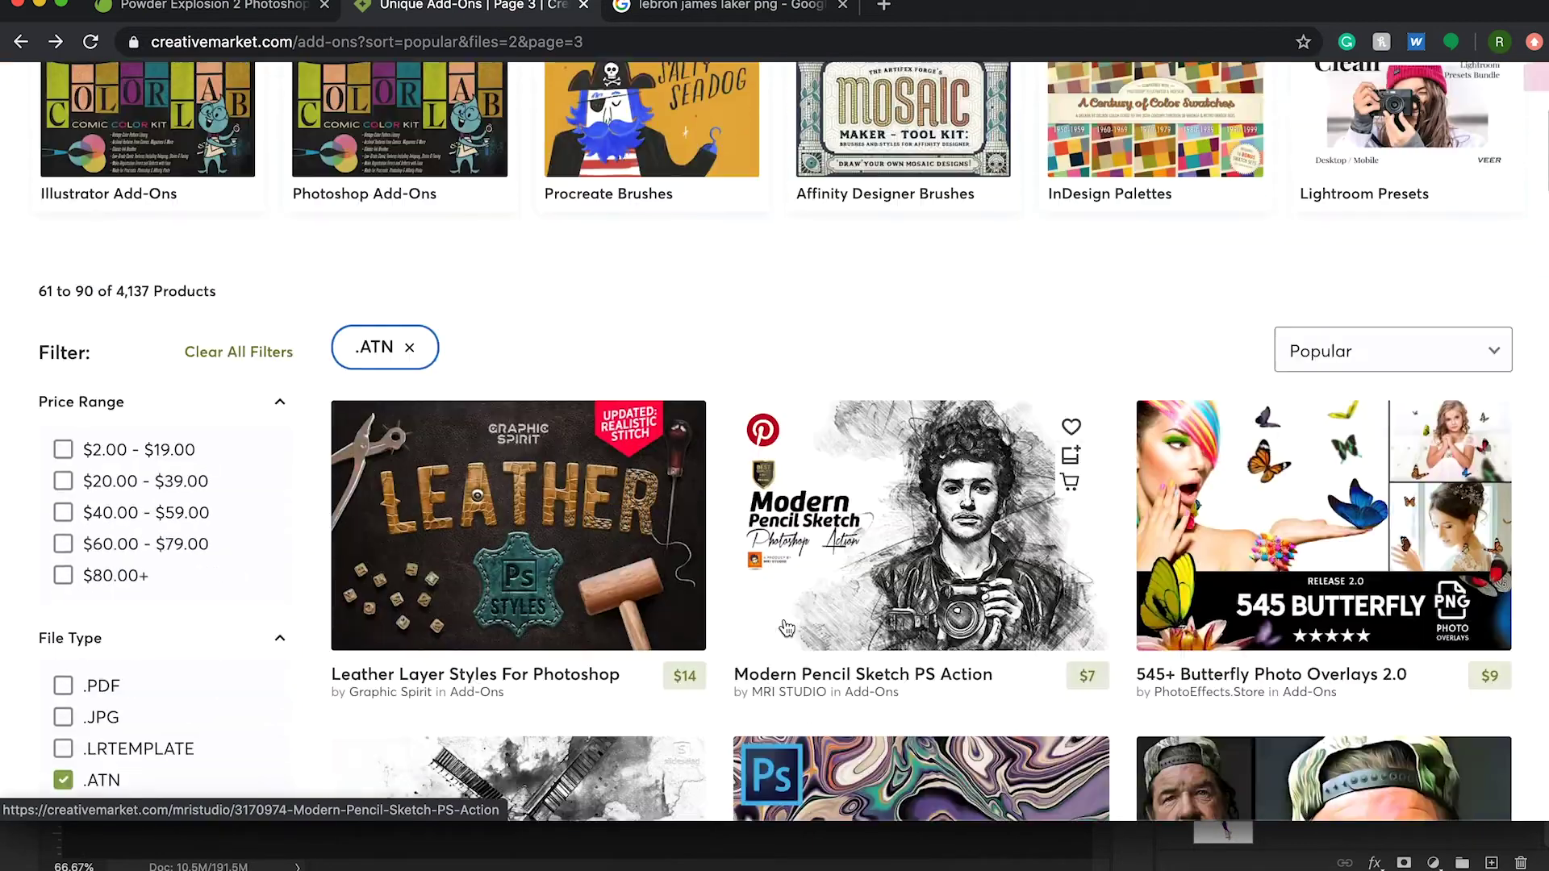
{"action": "scroll", "coordinate": [787, 627], "scroll_direction": "down", "scroll_amount": 6}
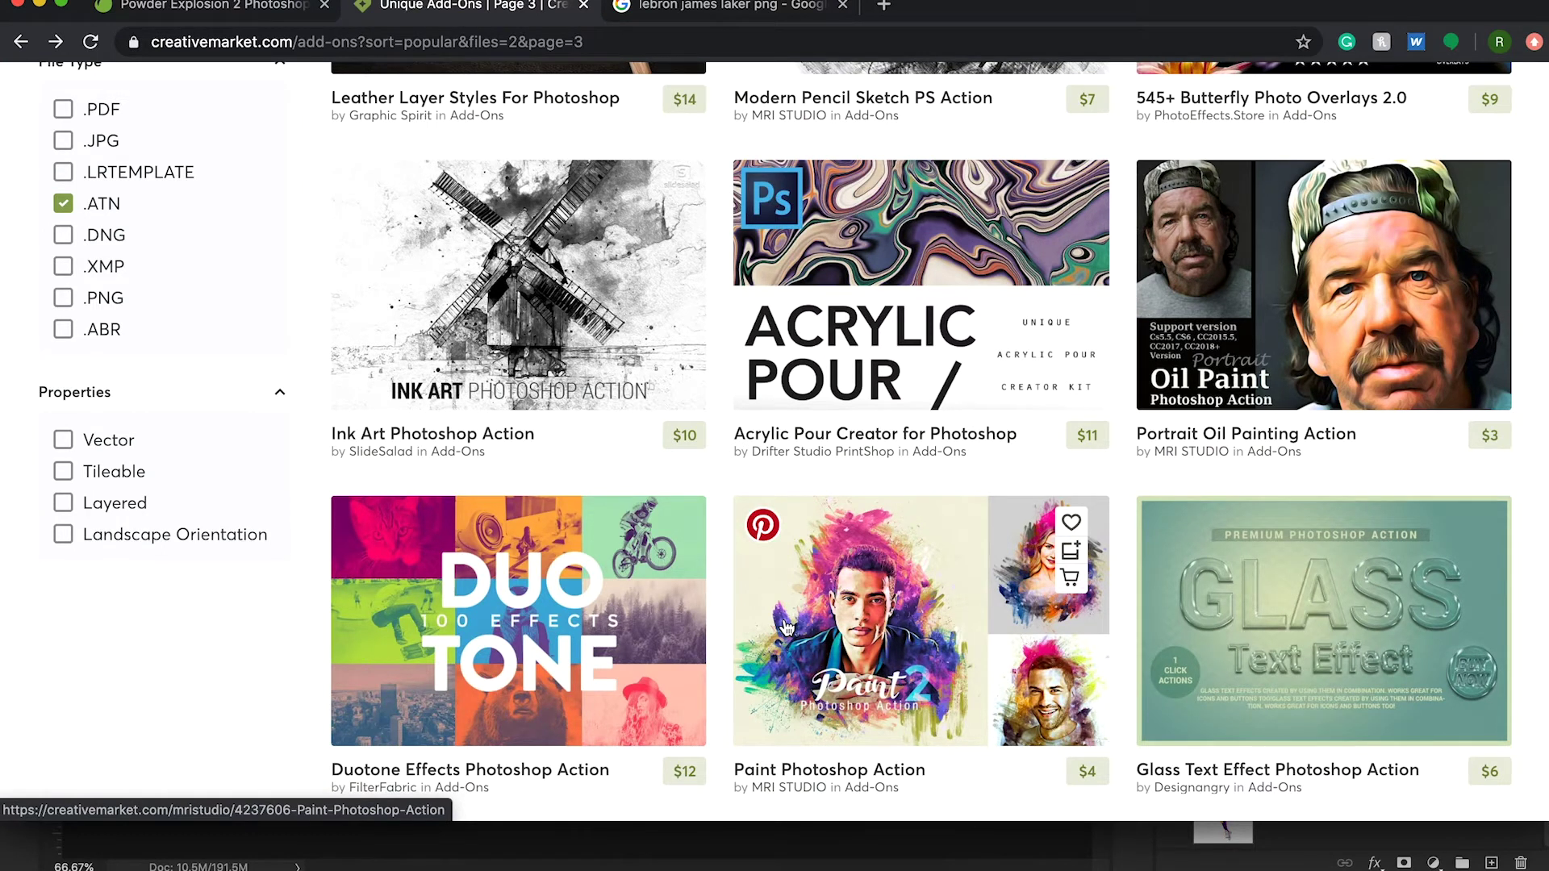
{"action": "scroll", "coordinate": [787, 627], "scroll_direction": "down", "scroll_amount": 2}
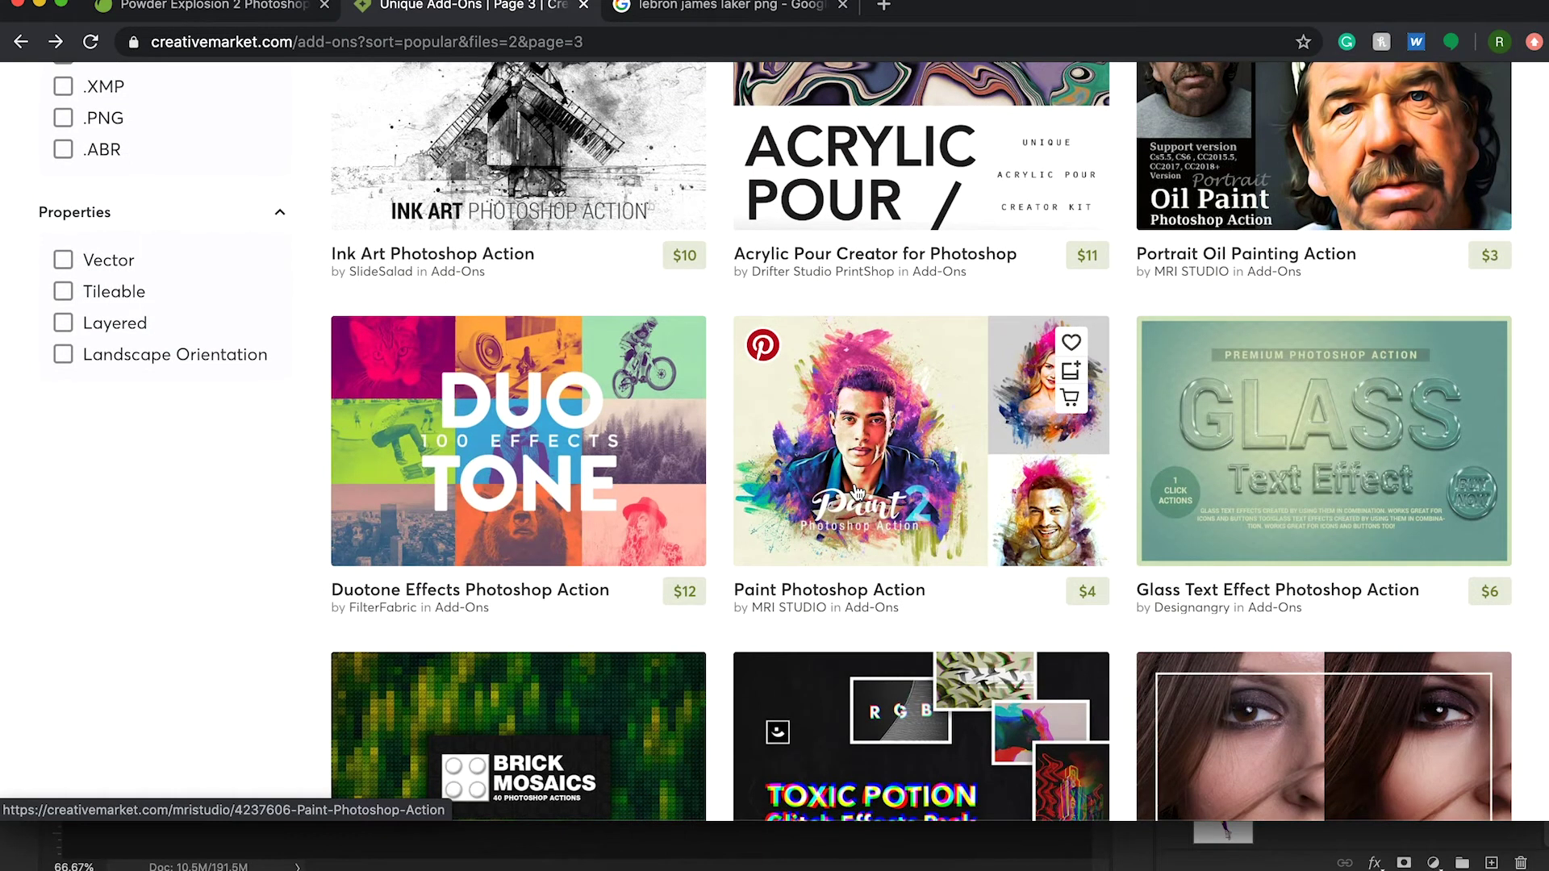
{"action": "left_click", "coordinate": [858, 493]}
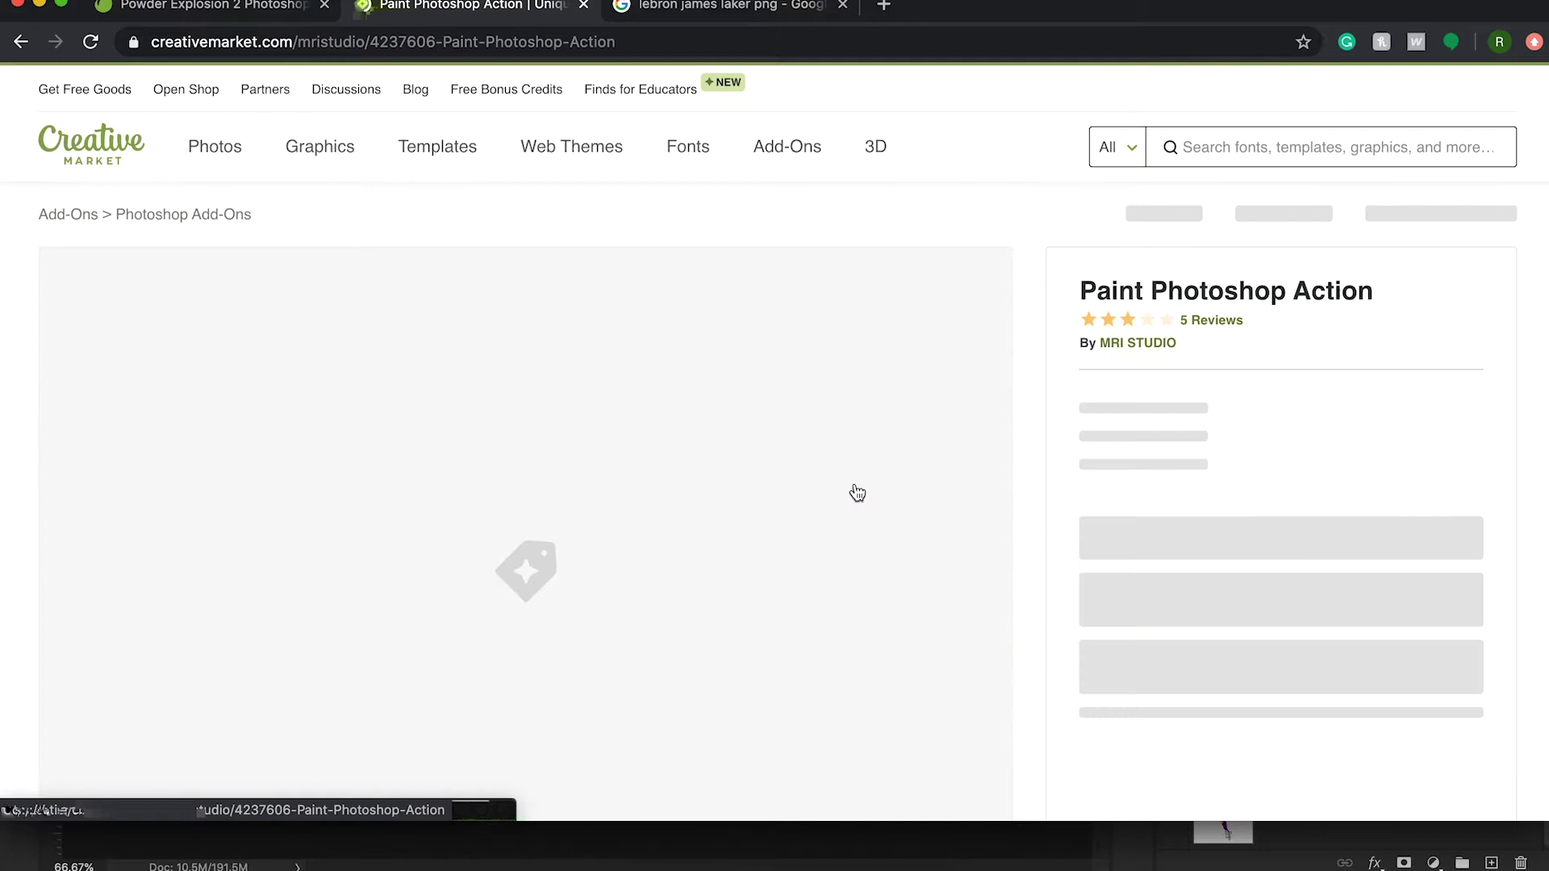
{"action": "scroll", "coordinate": [858, 493], "scroll_direction": "down", "scroll_amount": 2}
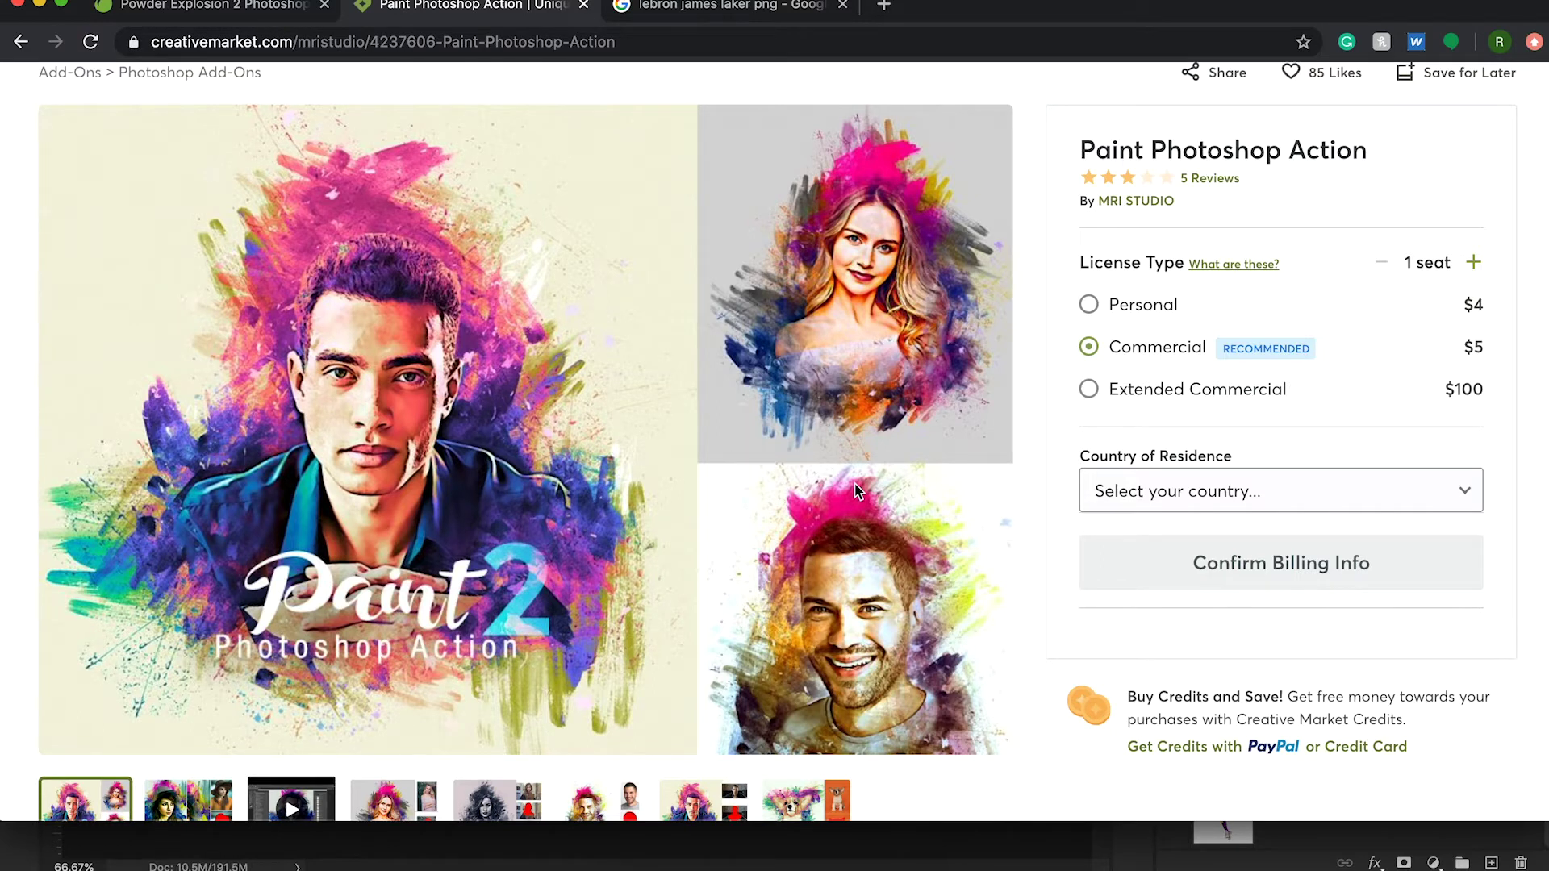
{"action": "left_click", "coordinate": [20, 42]}
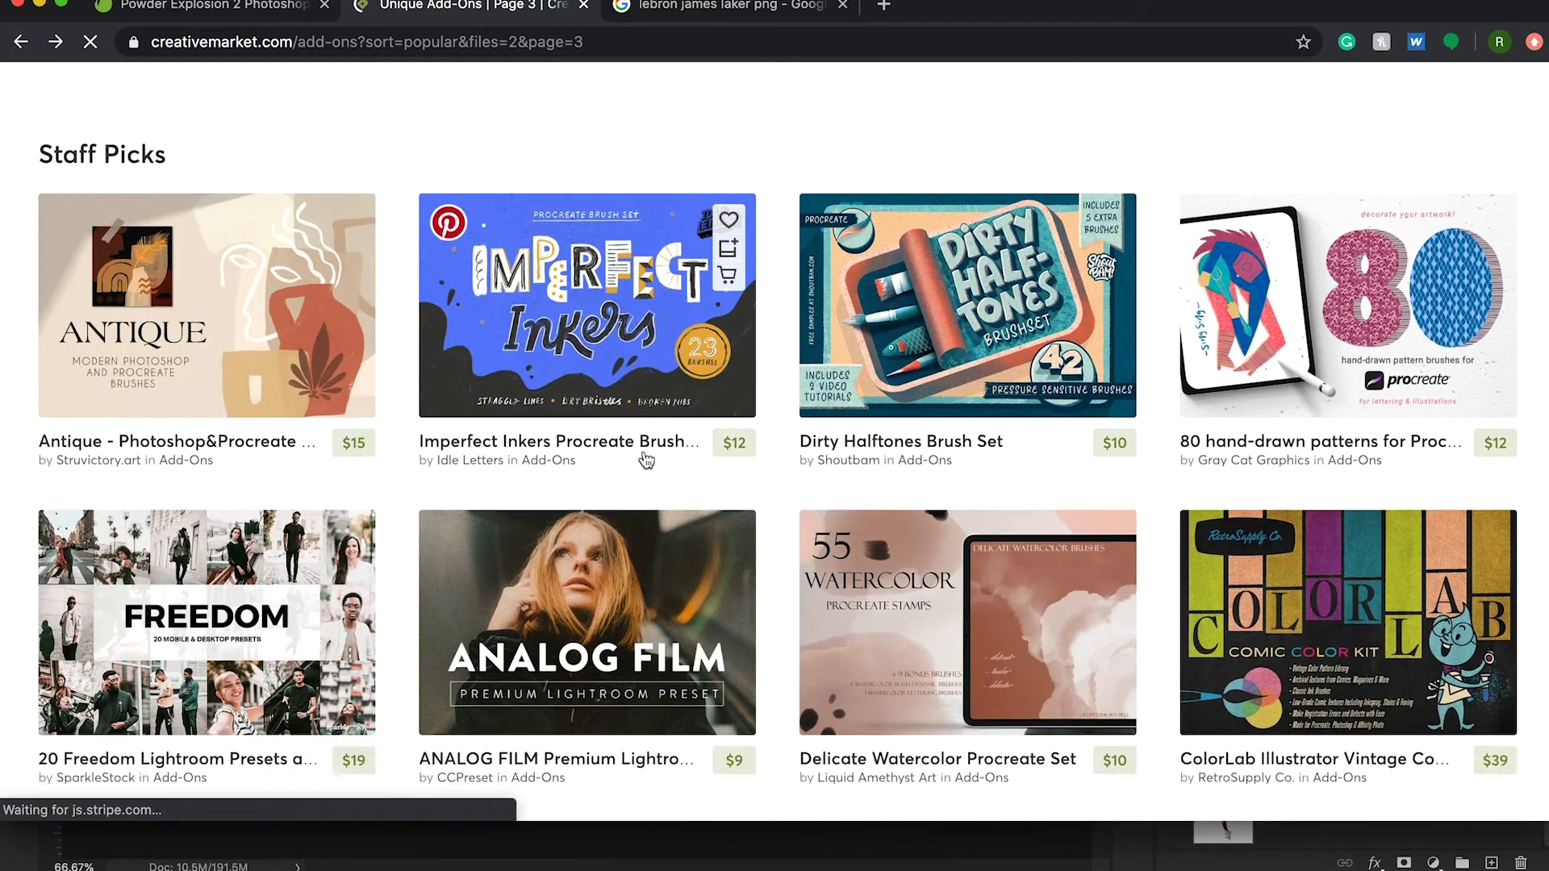
{"action": "scroll", "coordinate": [644, 458], "scroll_direction": "up", "scroll_amount": 10}
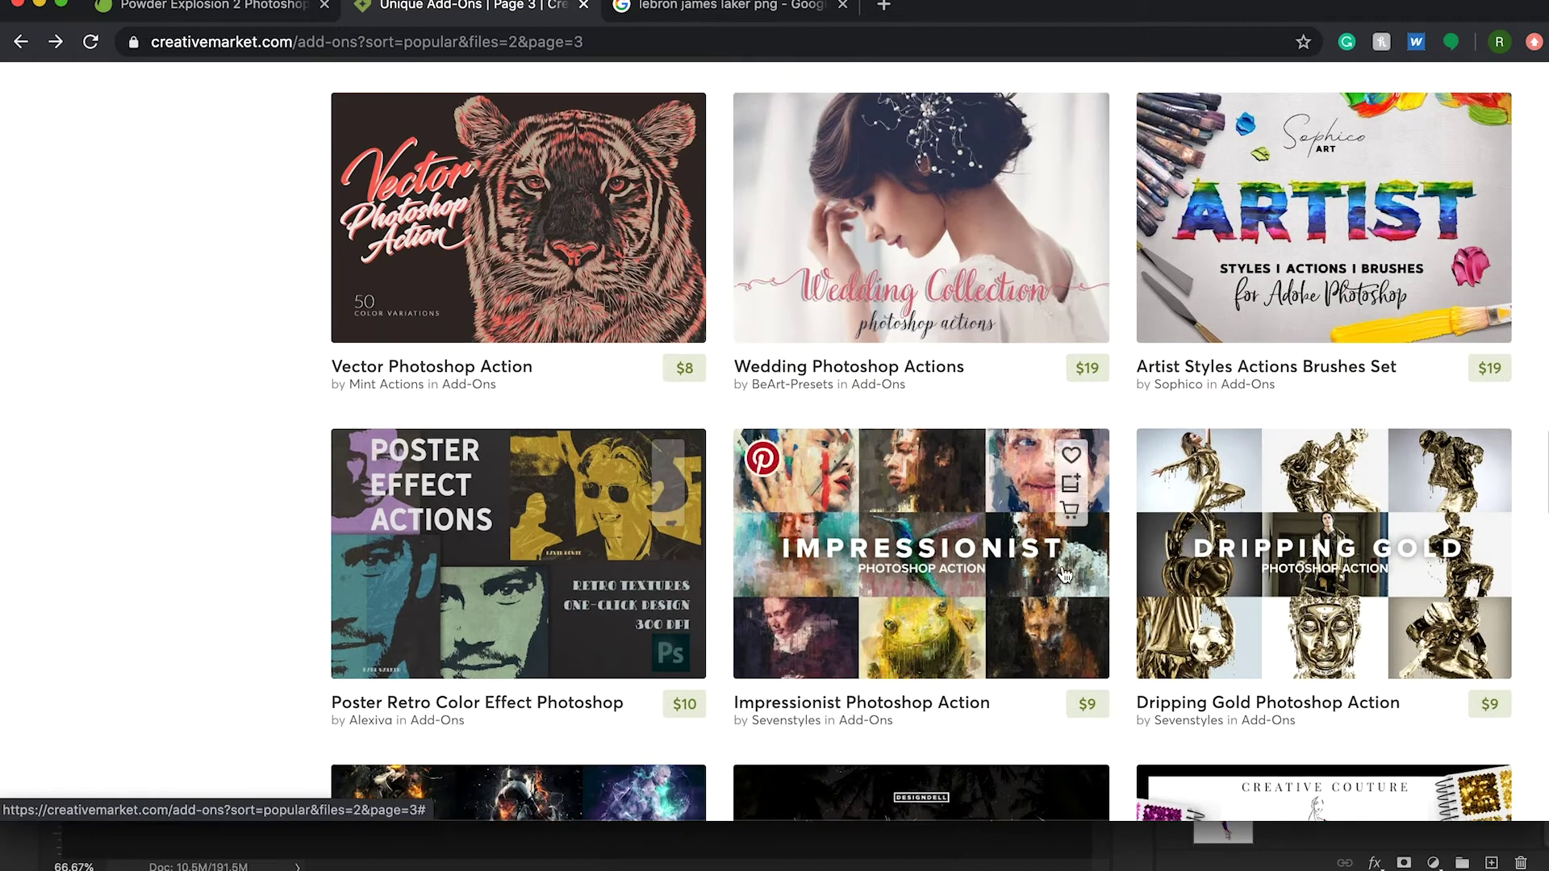
{"action": "left_click", "coordinate": [1241, 596]}
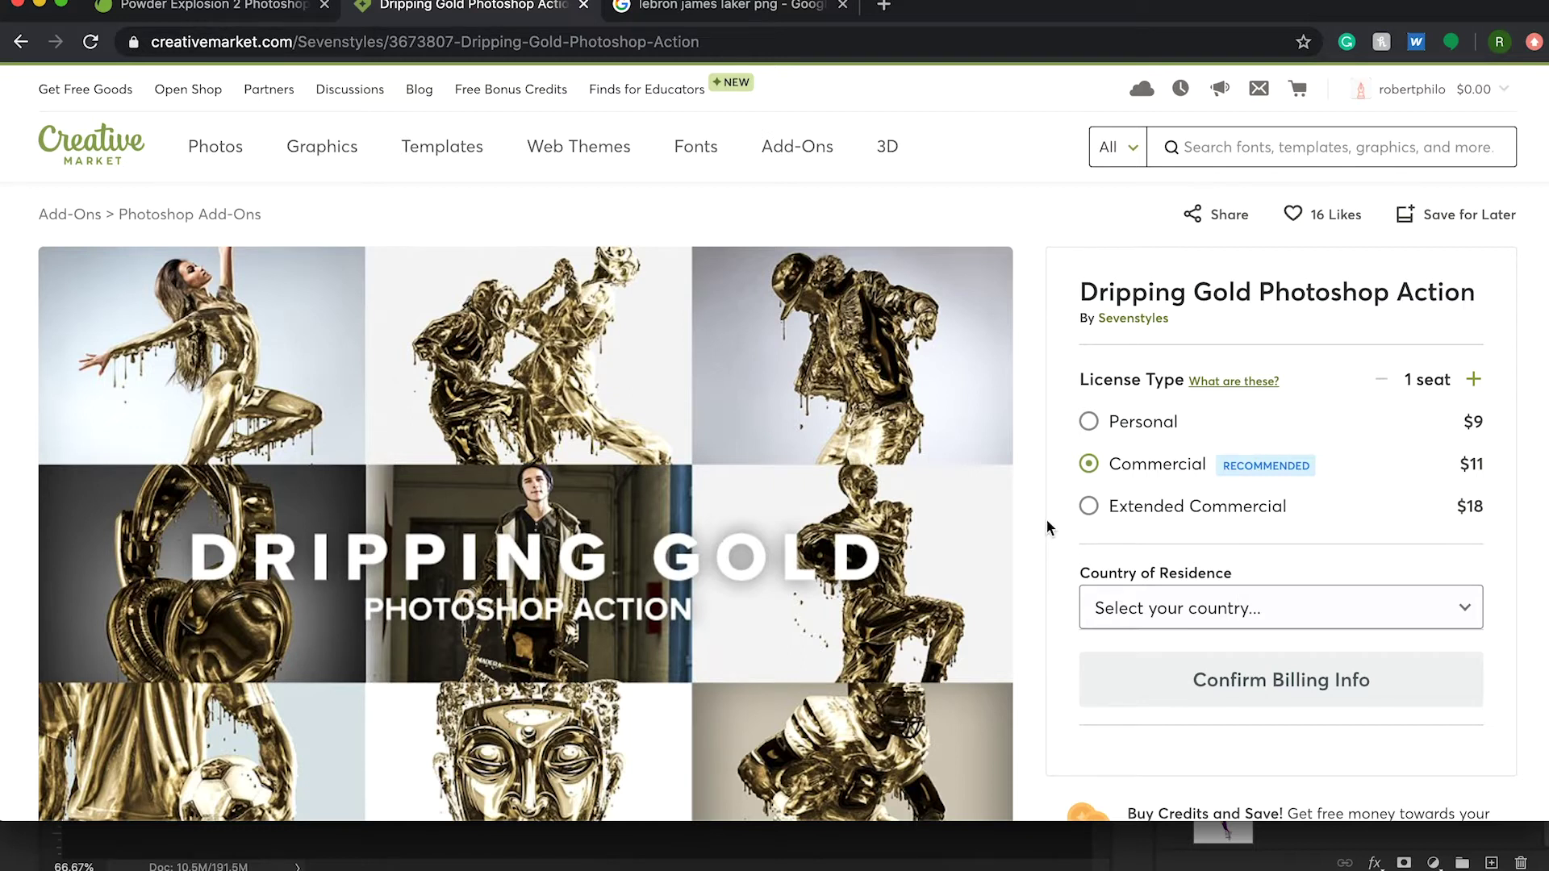
{"action": "left_click", "coordinate": [16, 43]}
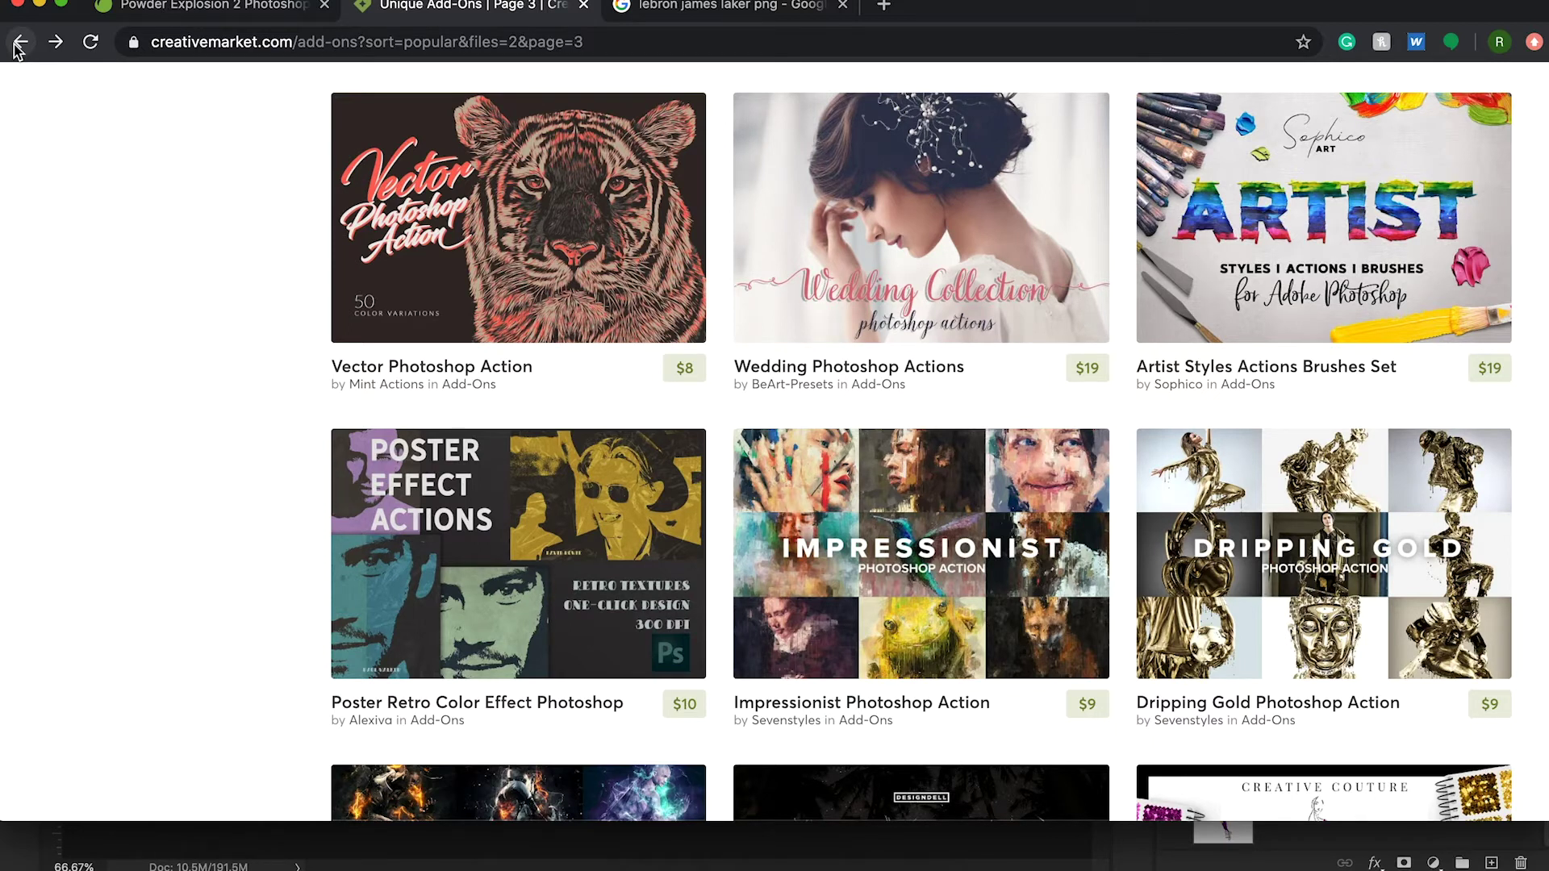
- Show the Envato Elements Powder Explosion 2 Photoshop Action page and its preview images
{"action": "left_click", "coordinate": [123, 13]}
{"action": "scroll", "coordinate": [948, 524], "scroll_direction": "down", "scroll_amount": 2}
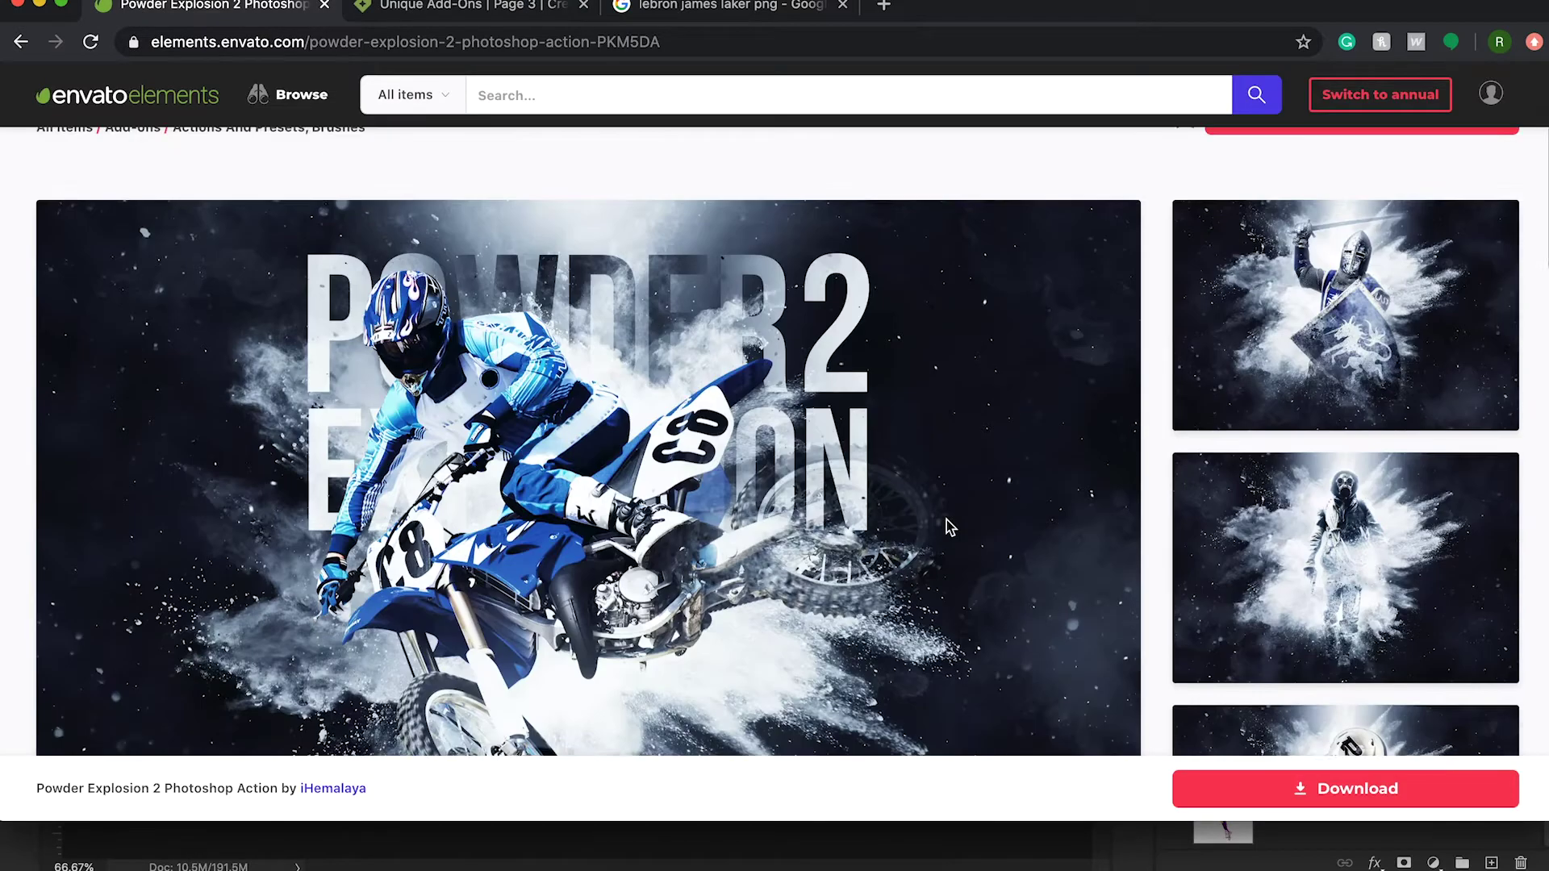
{"action": "scroll", "coordinate": [948, 526], "scroll_direction": "down", "scroll_amount": 1}
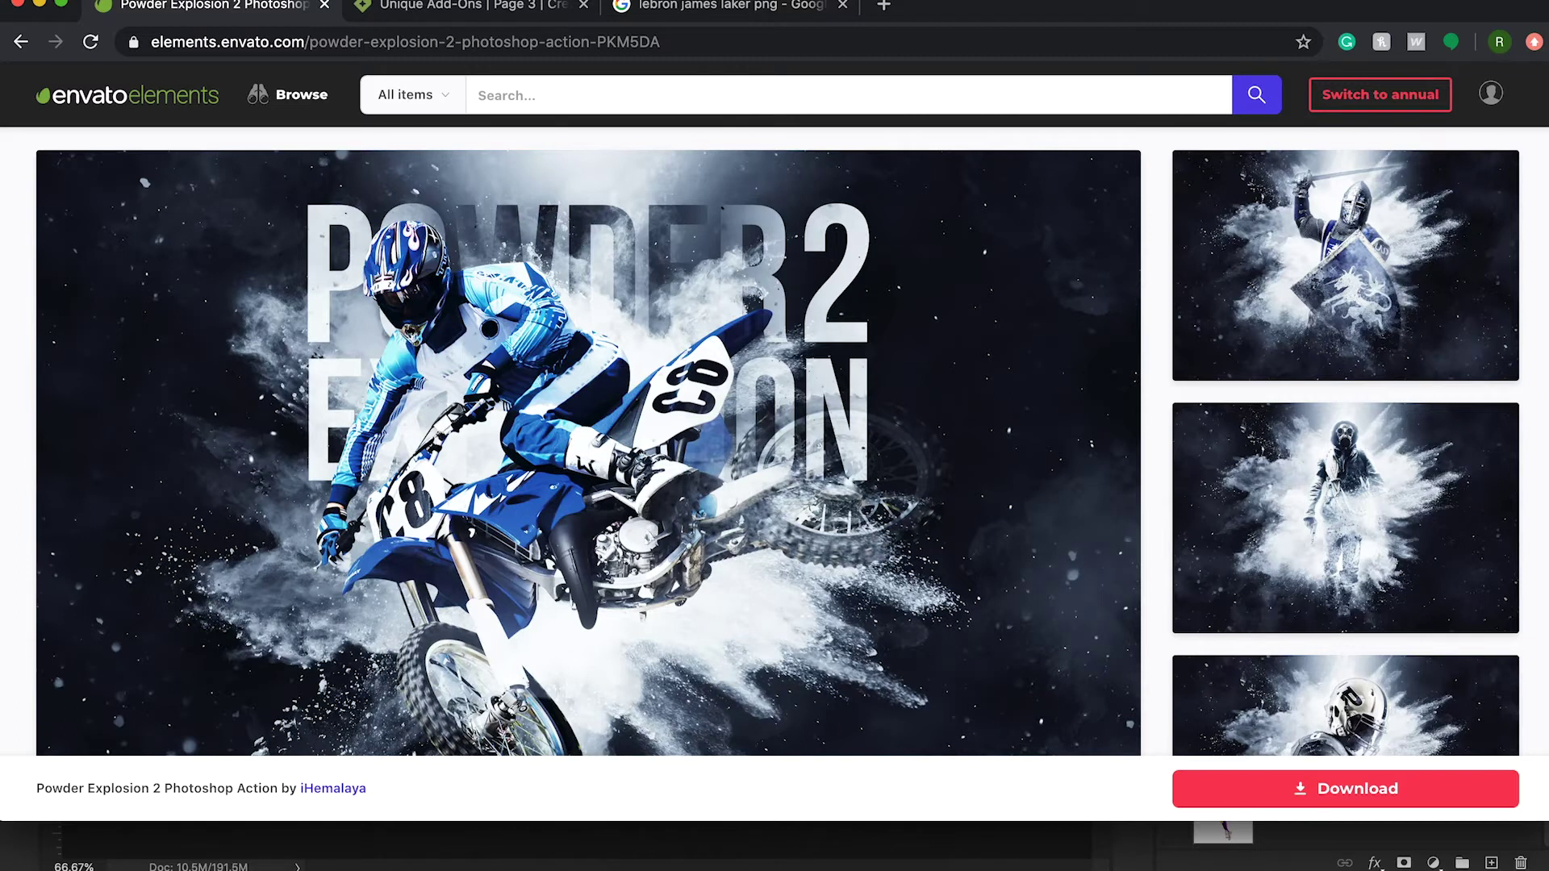
- Show the Powder Explosion 2 folder with its .atn actions, Brushes.abr and Patterns.pat in Finder
{"action": "left_click", "coordinate": [632, 862]}
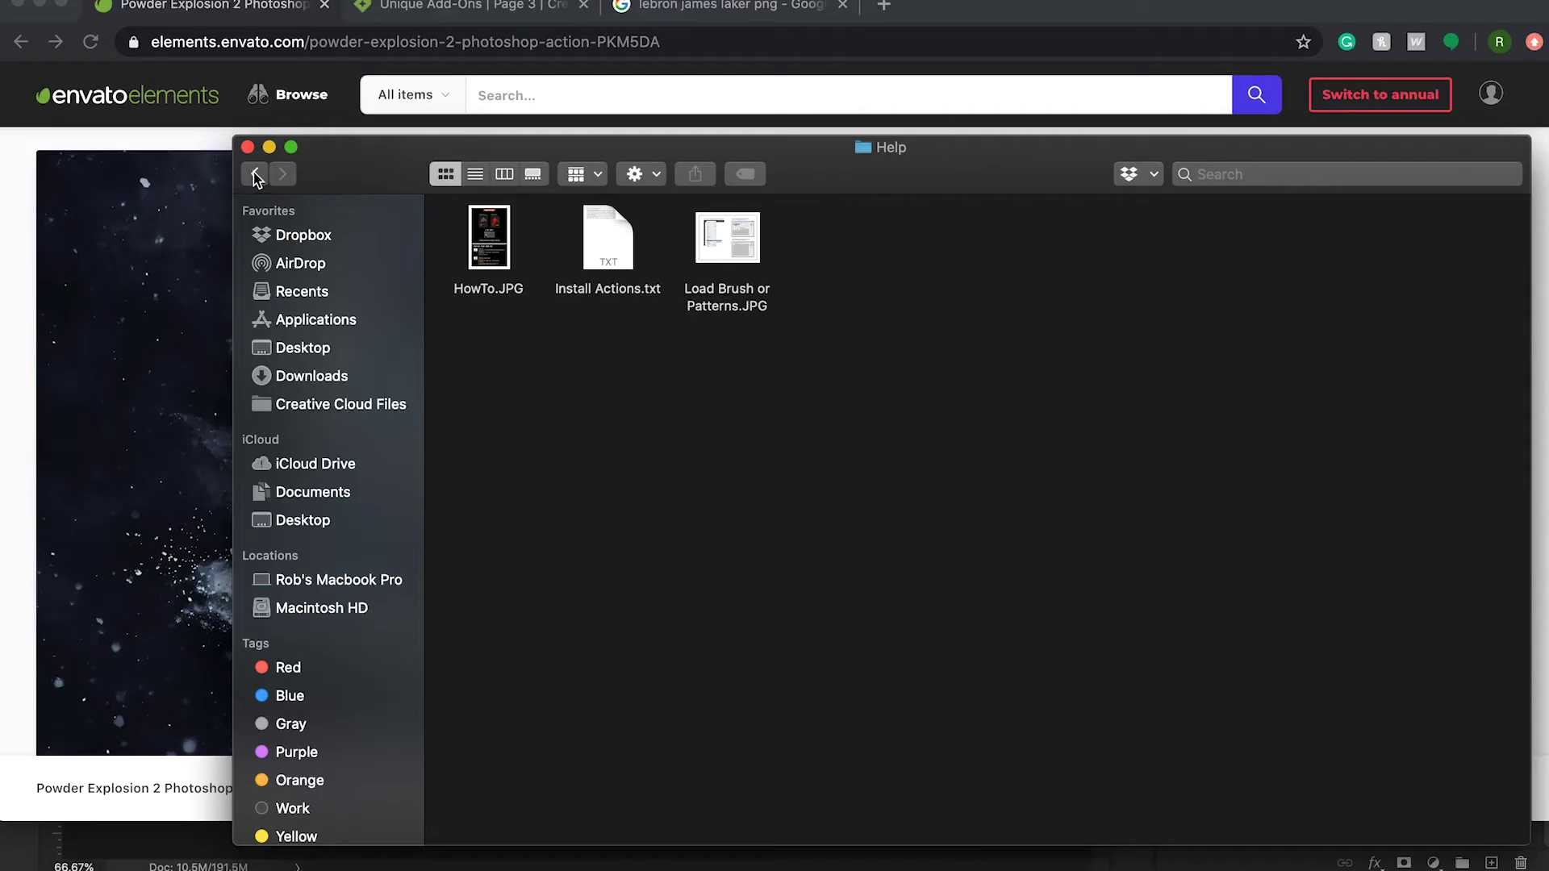
{"action": "left_click", "coordinate": [255, 175]}
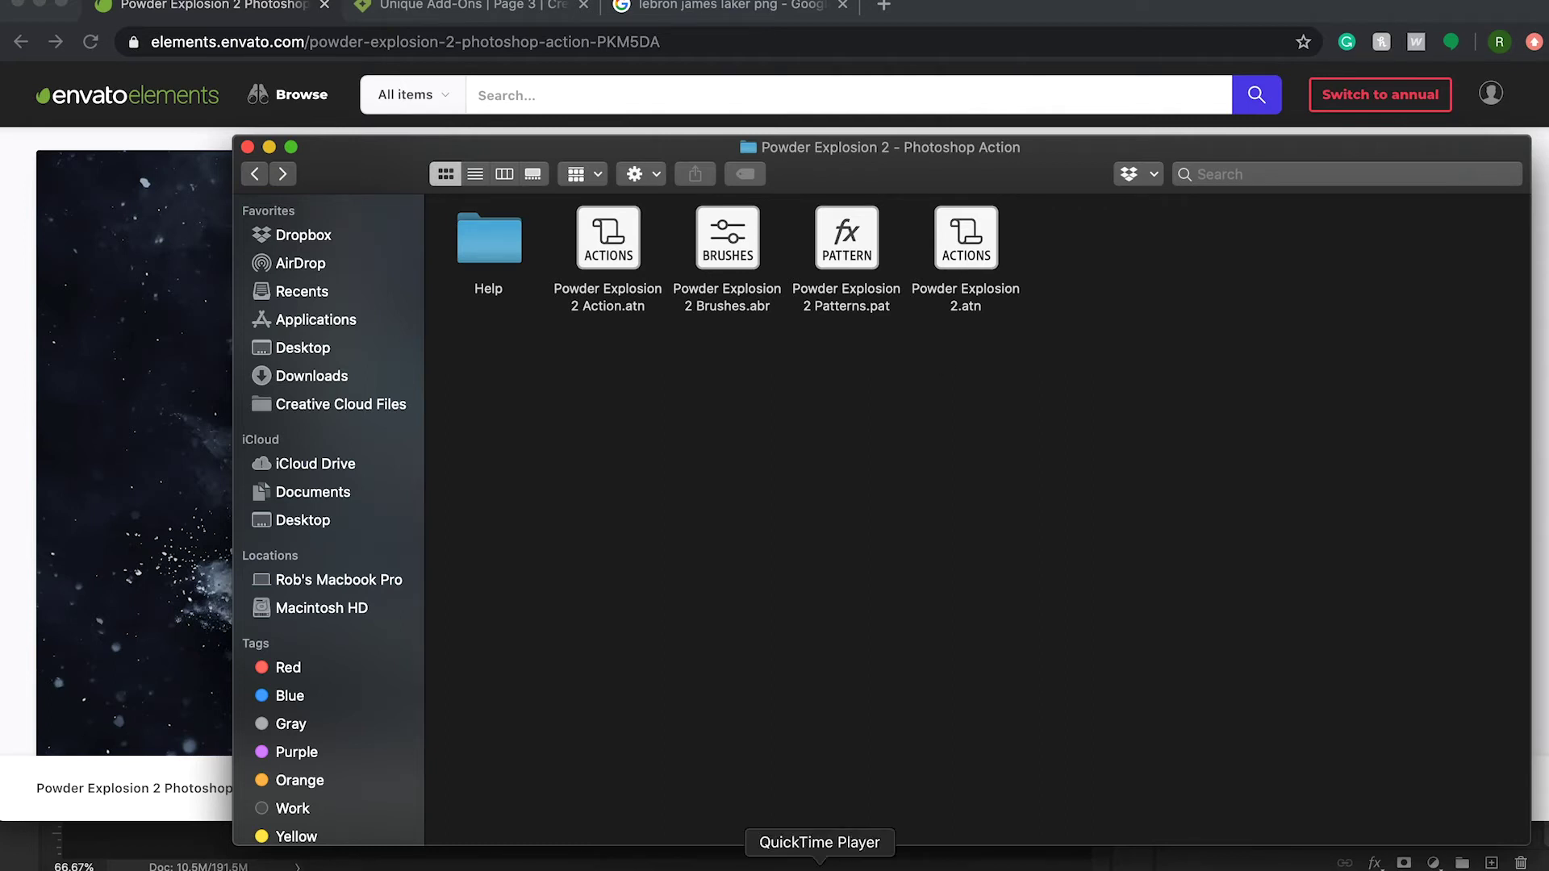
- In Photoshop, choose the Brush tool and pick Powder Explosion 2 Brushes.abr for import, then cancel
{"action": "left_click", "coordinate": [777, 865]}
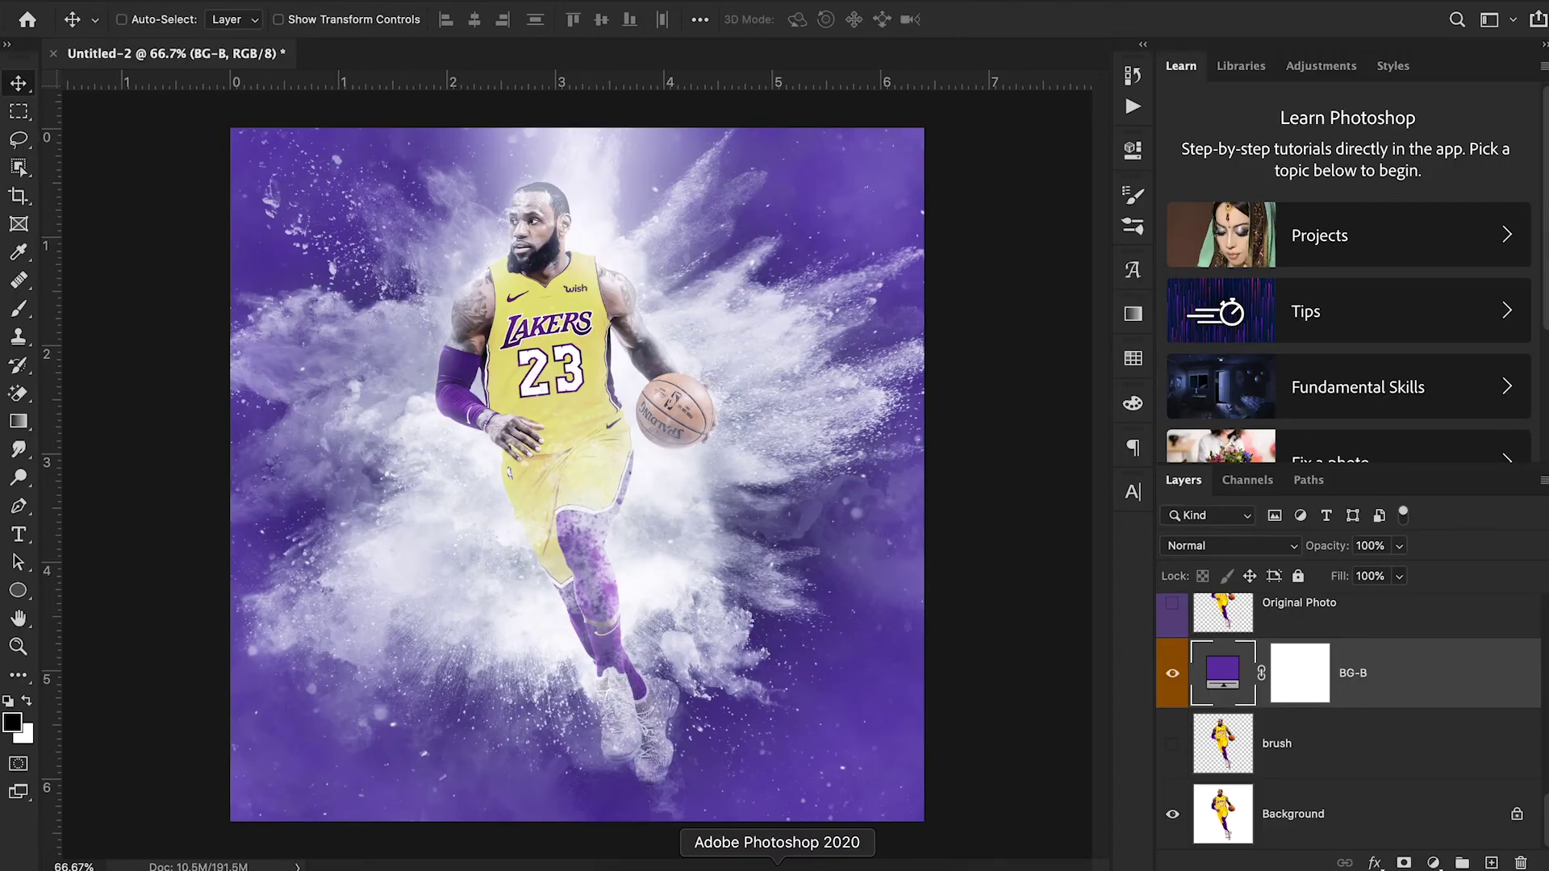
{"action": "key", "text": "b"}
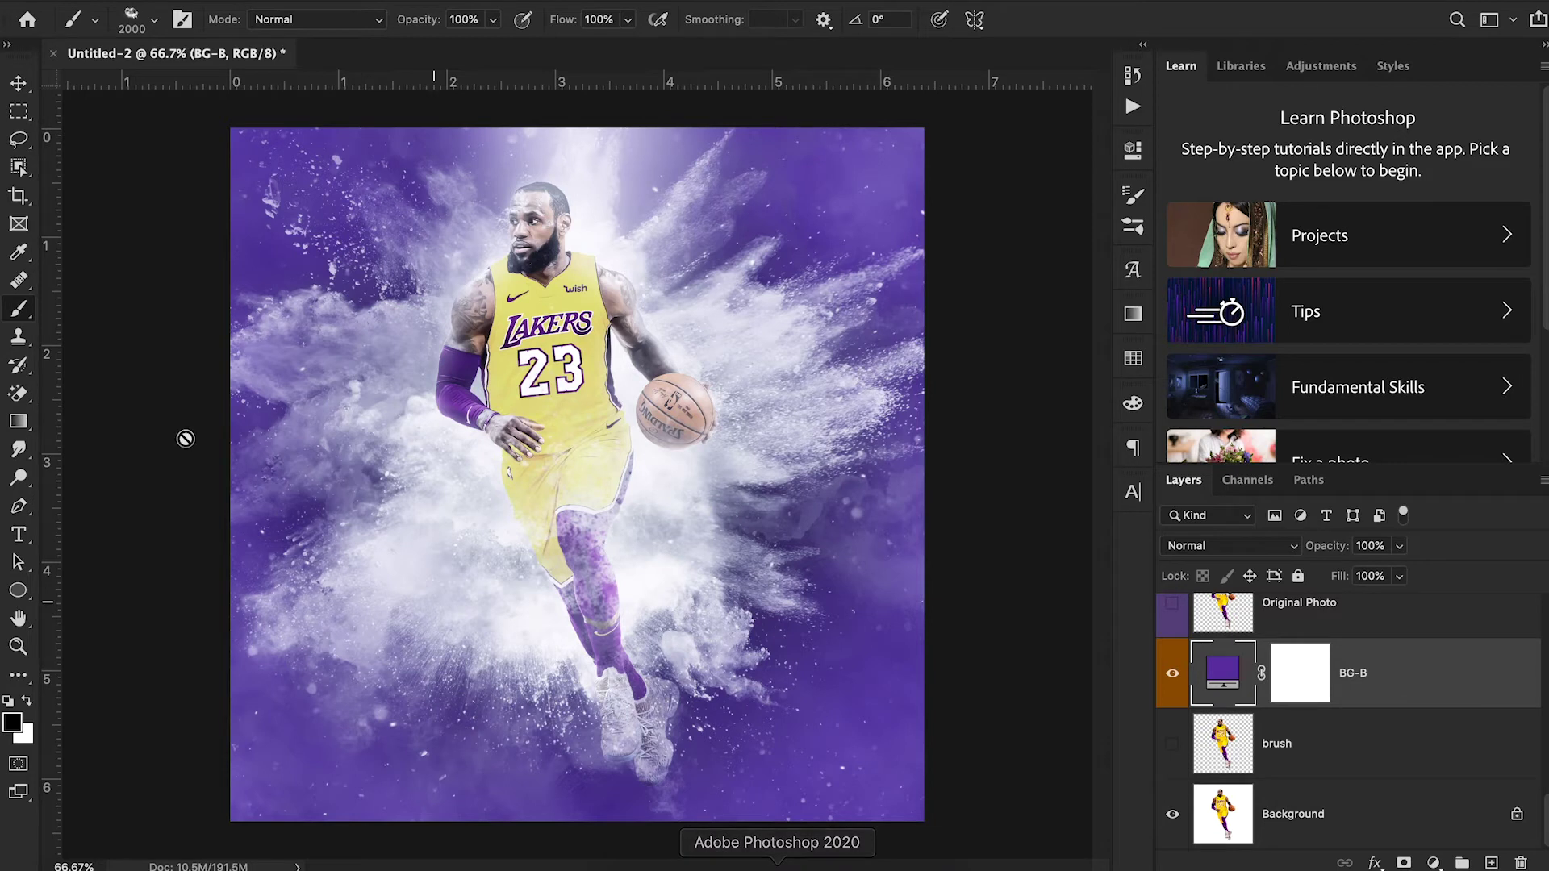
{"action": "left_click", "coordinate": [154, 20]}
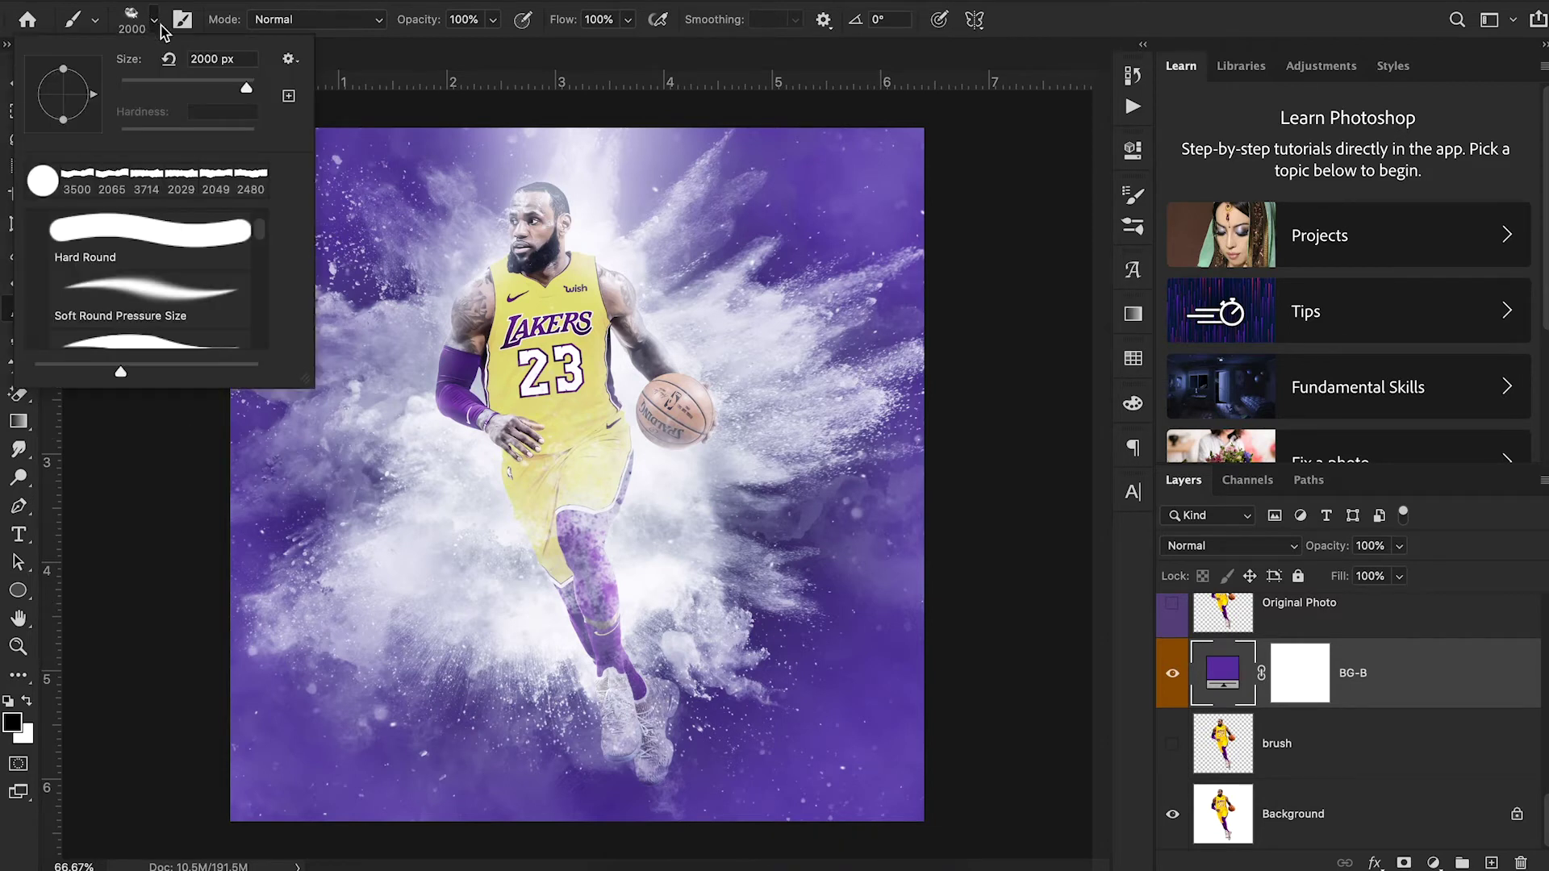
{"action": "left_click", "coordinate": [290, 61]}
{"action": "left_click", "coordinate": [400, 344]}
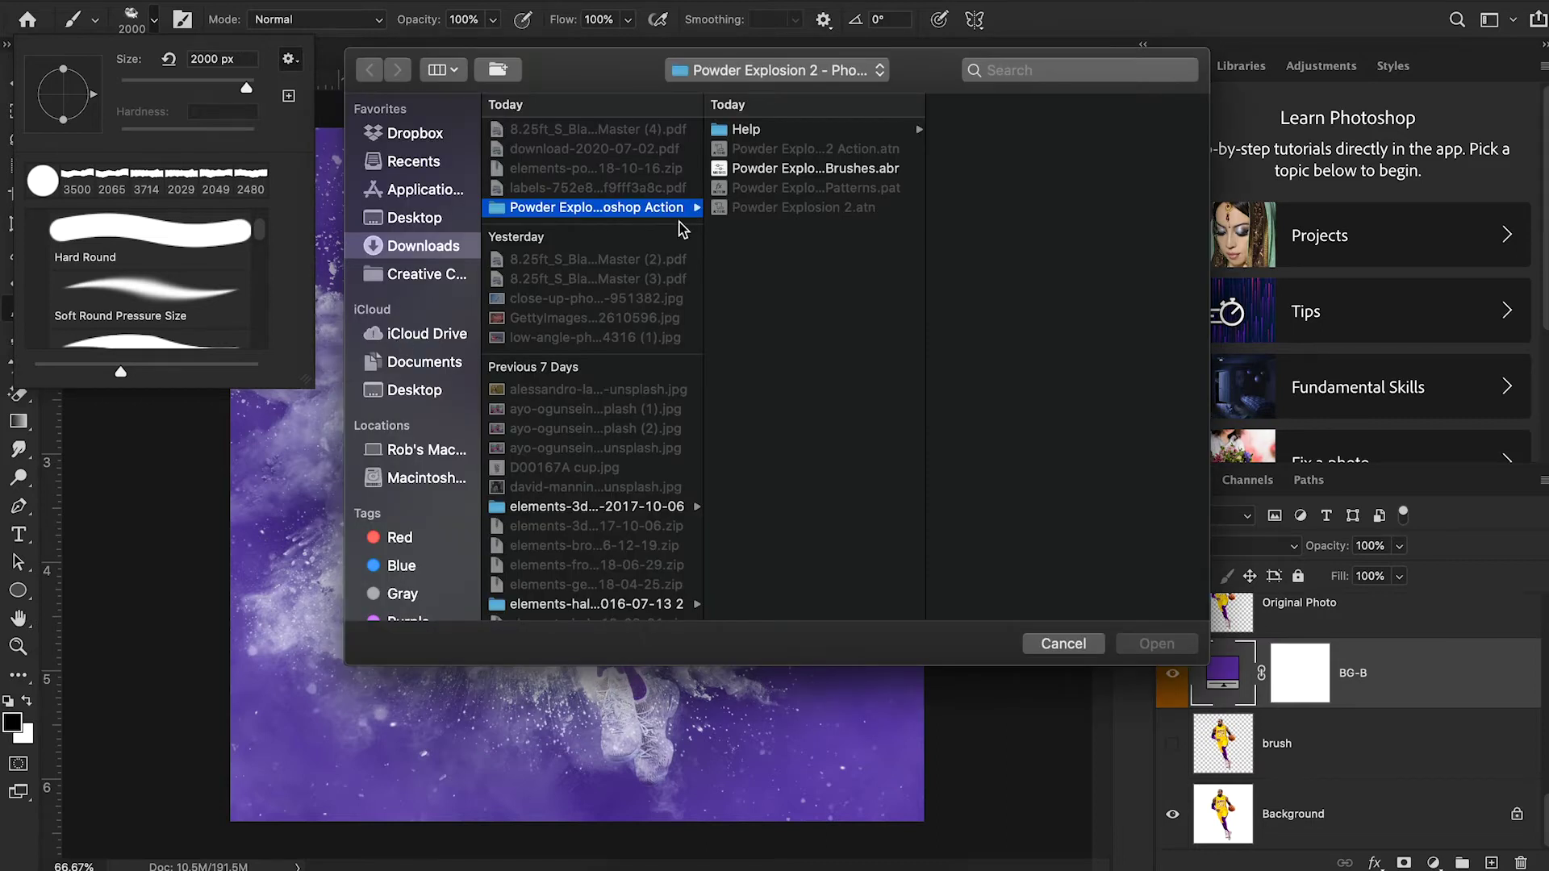
{"action": "left_click", "coordinate": [840, 168]}
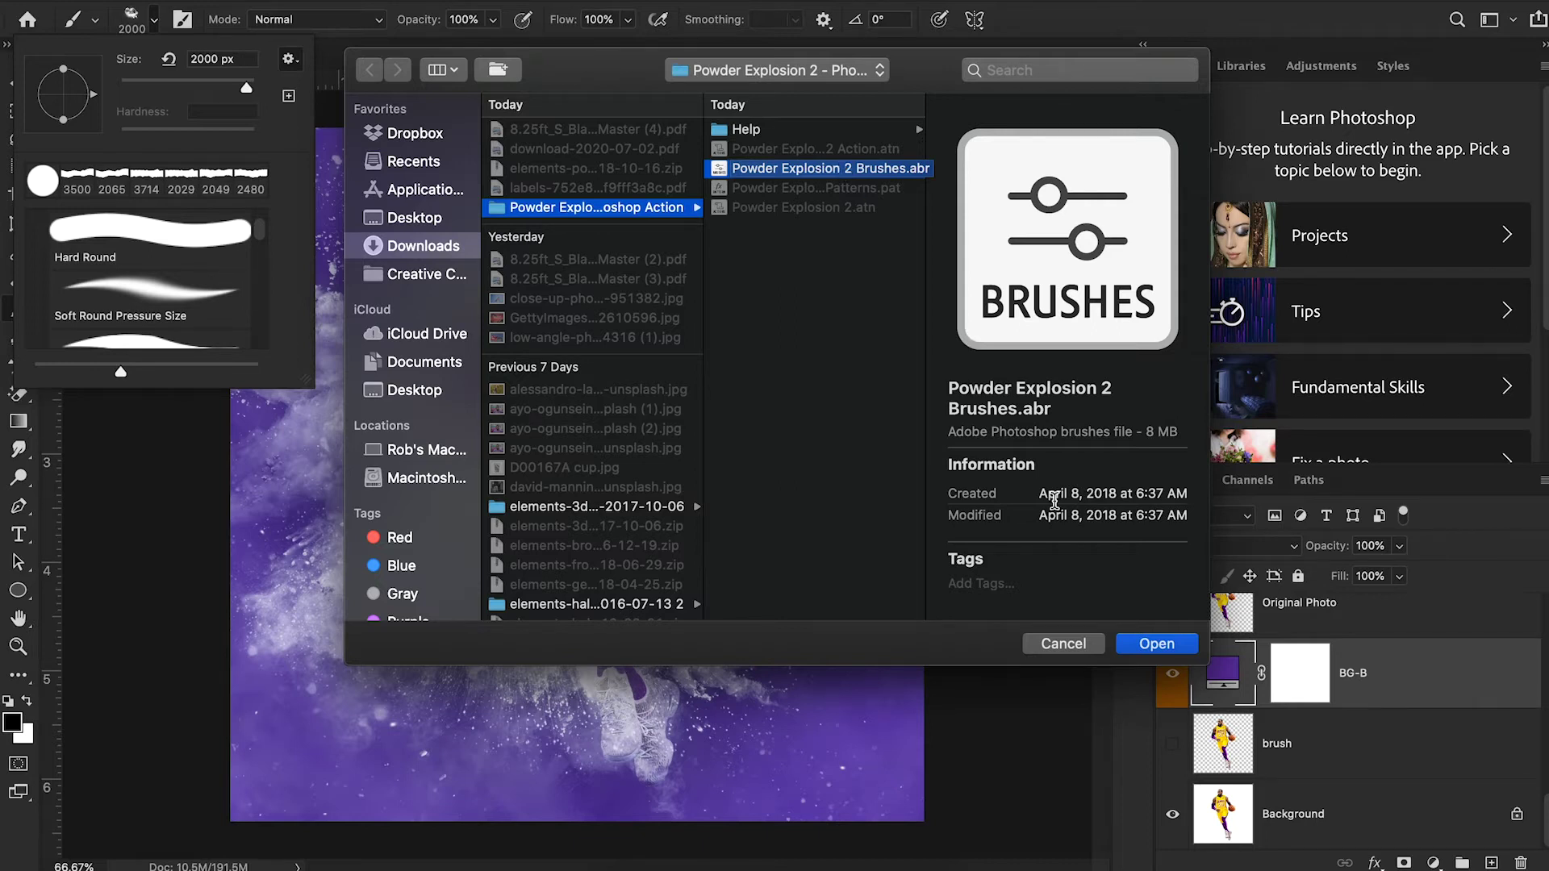
{"action": "left_click", "coordinate": [1073, 644]}
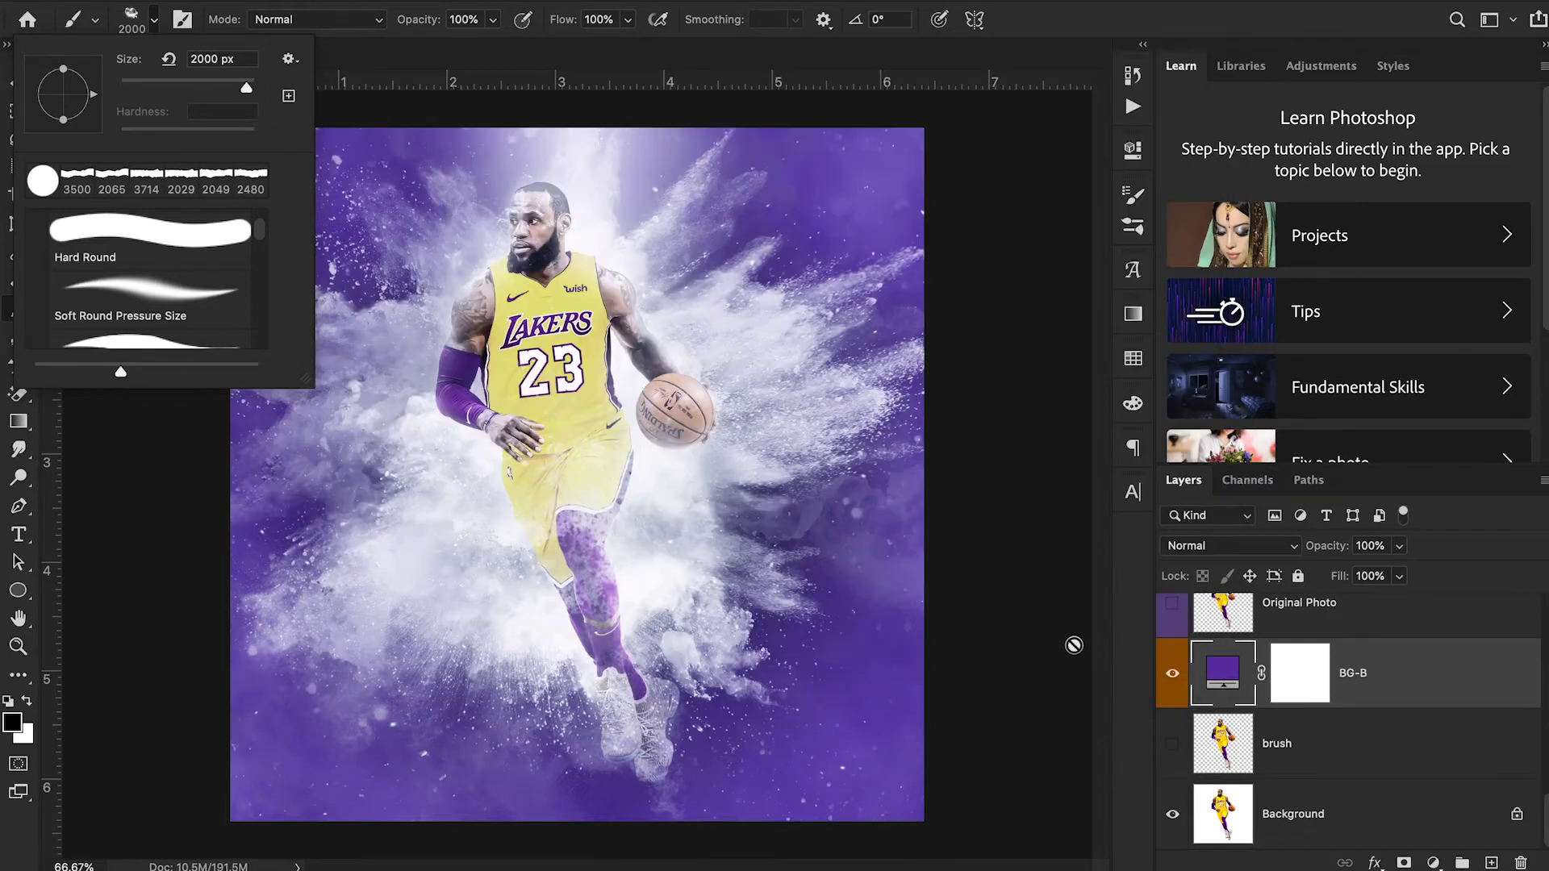
{"action": "left_click", "coordinate": [155, 19]}
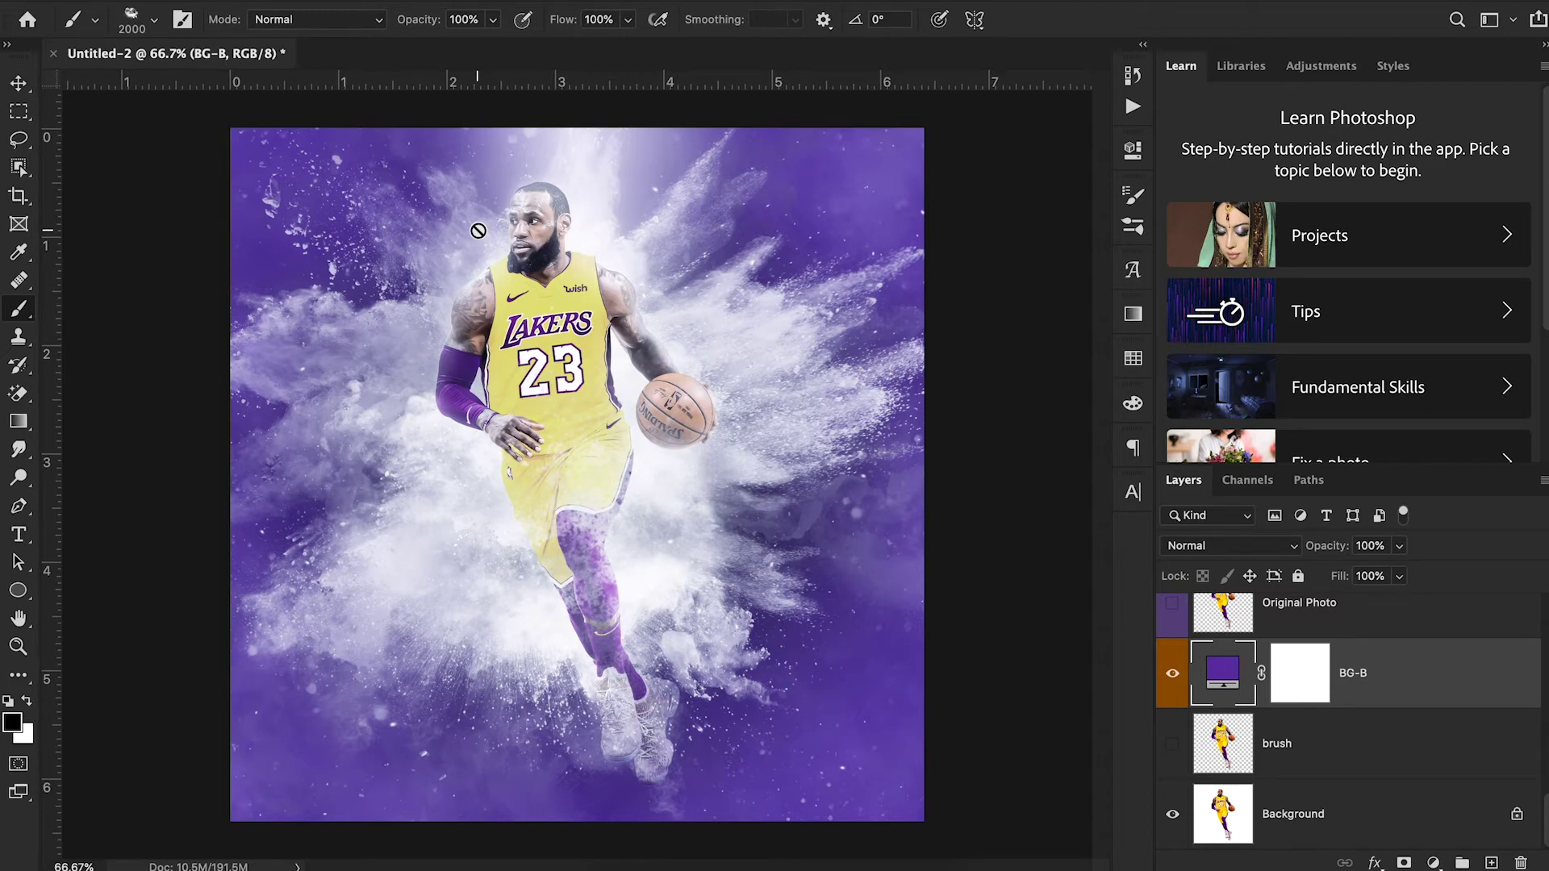
- Check the Patterns panel for the Powder Explosion 2 Patterns set, cancelling the file load, then close it
{"action": "left_click", "coordinate": [650, 0]}
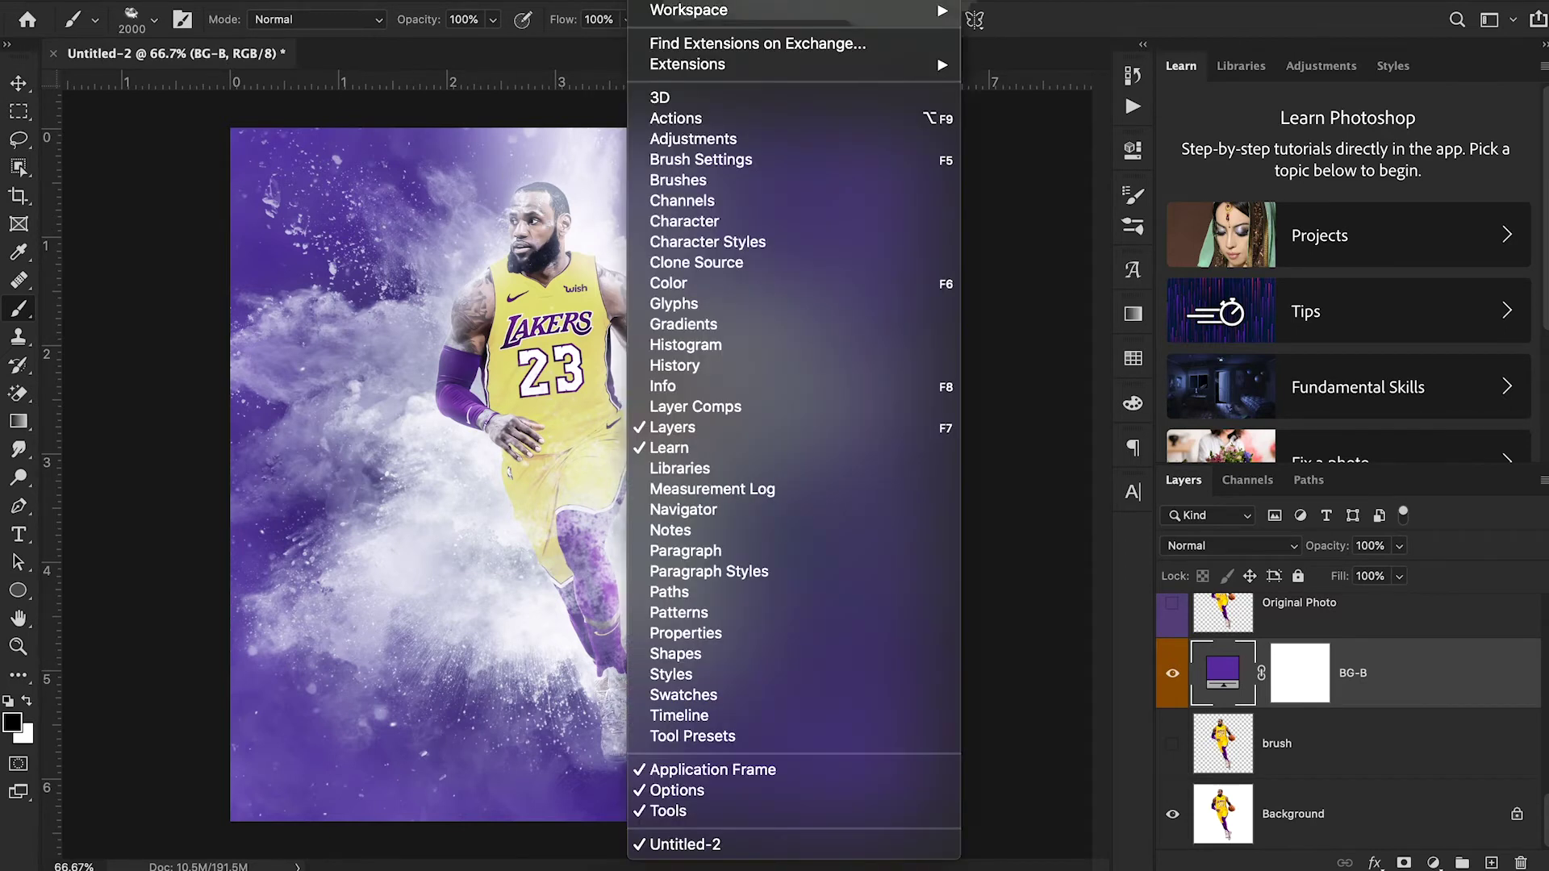
{"action": "left_click", "coordinate": [729, 614]}
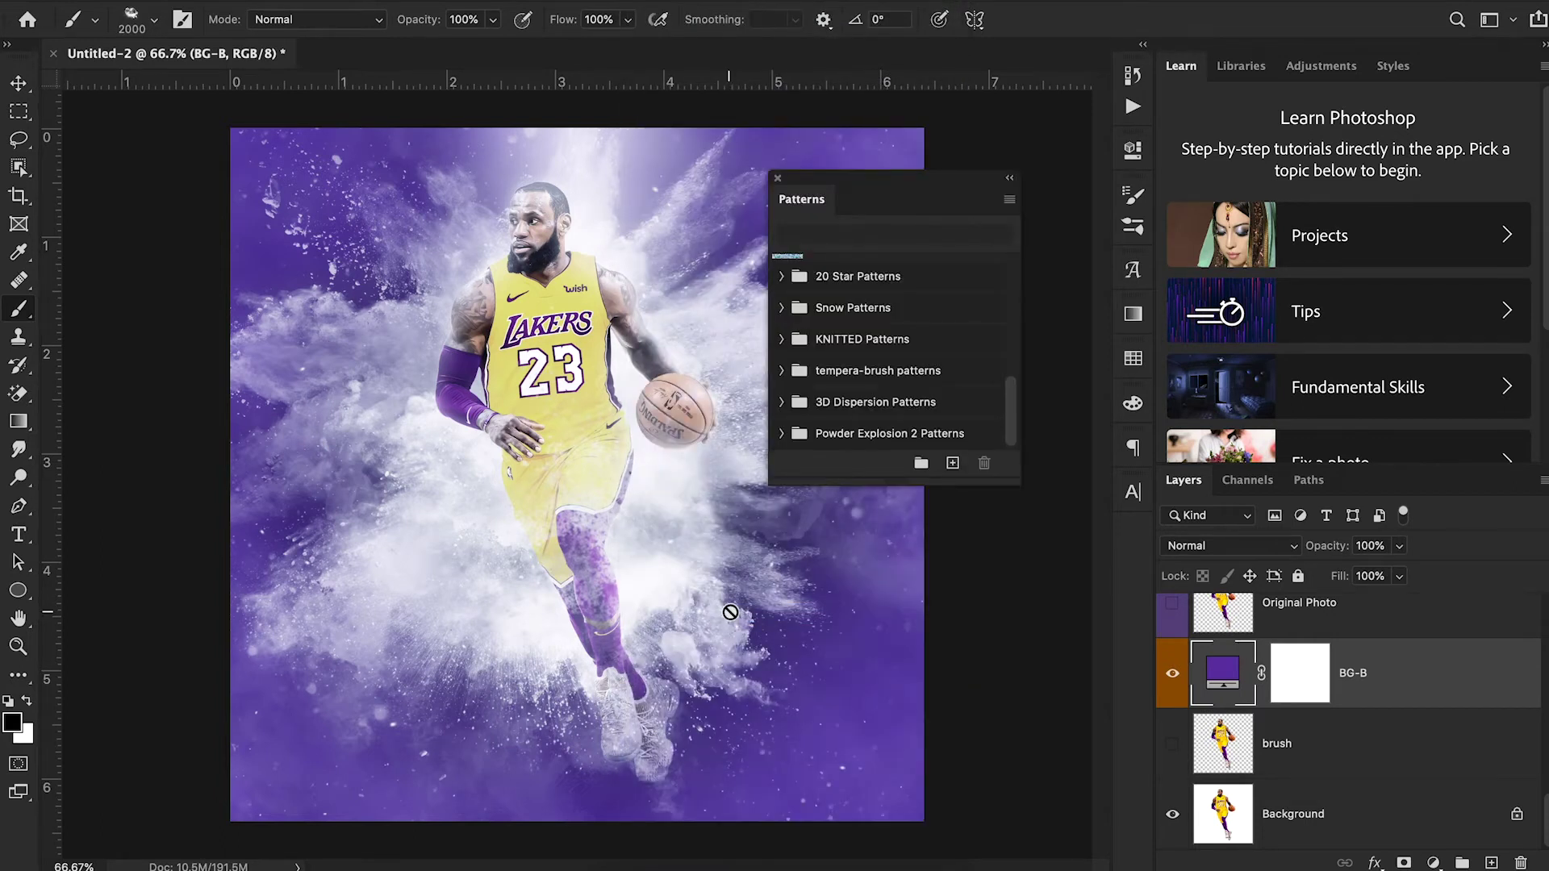
{"action": "left_click", "coordinate": [1009, 200]}
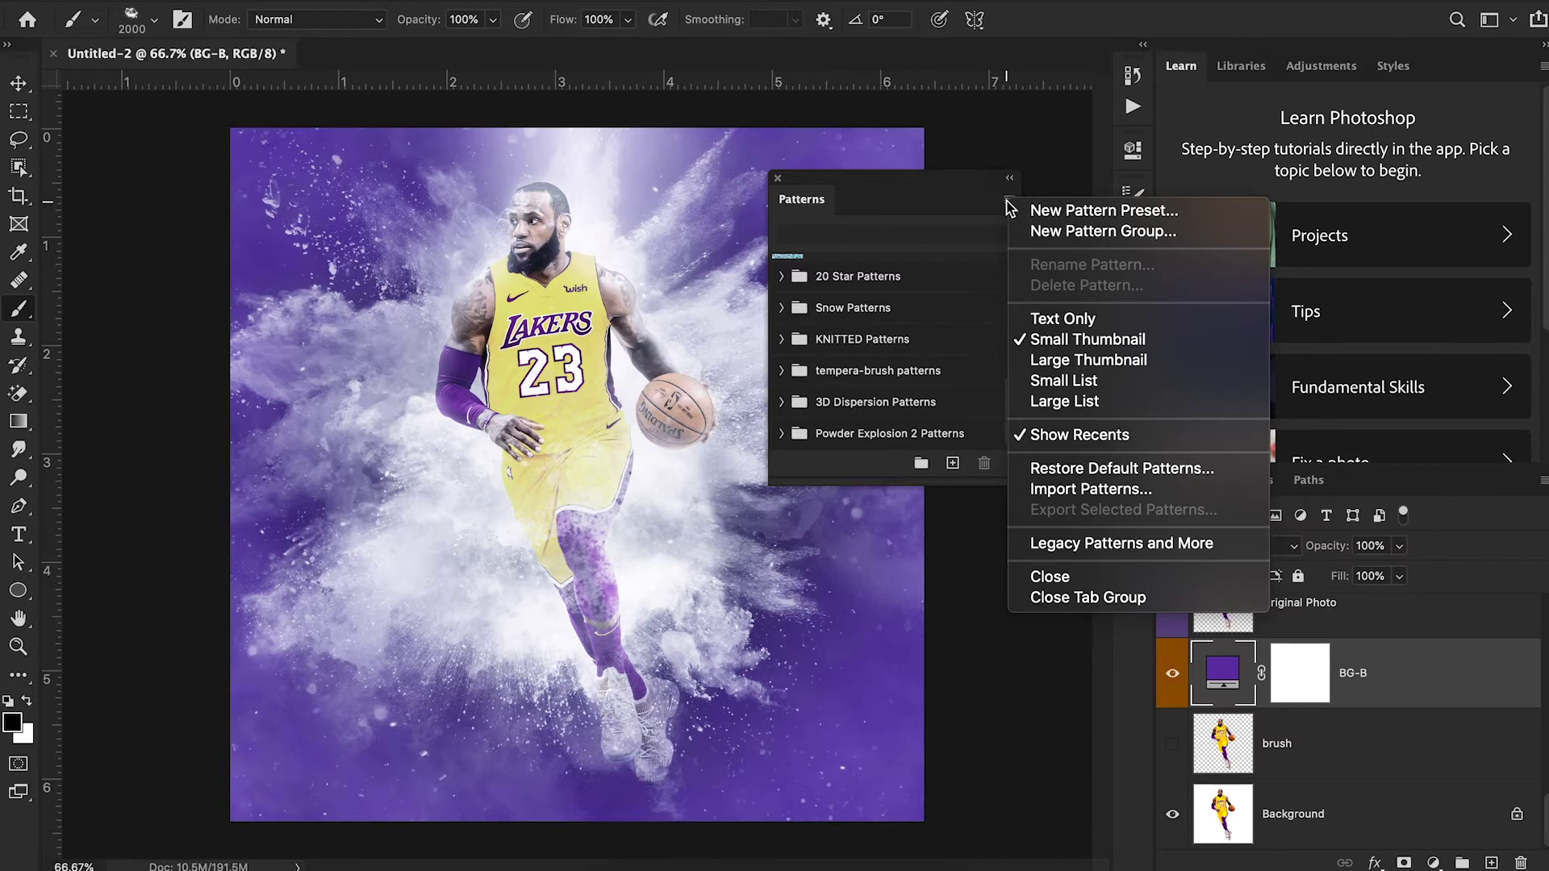
{"action": "left_click", "coordinate": [1119, 494]}
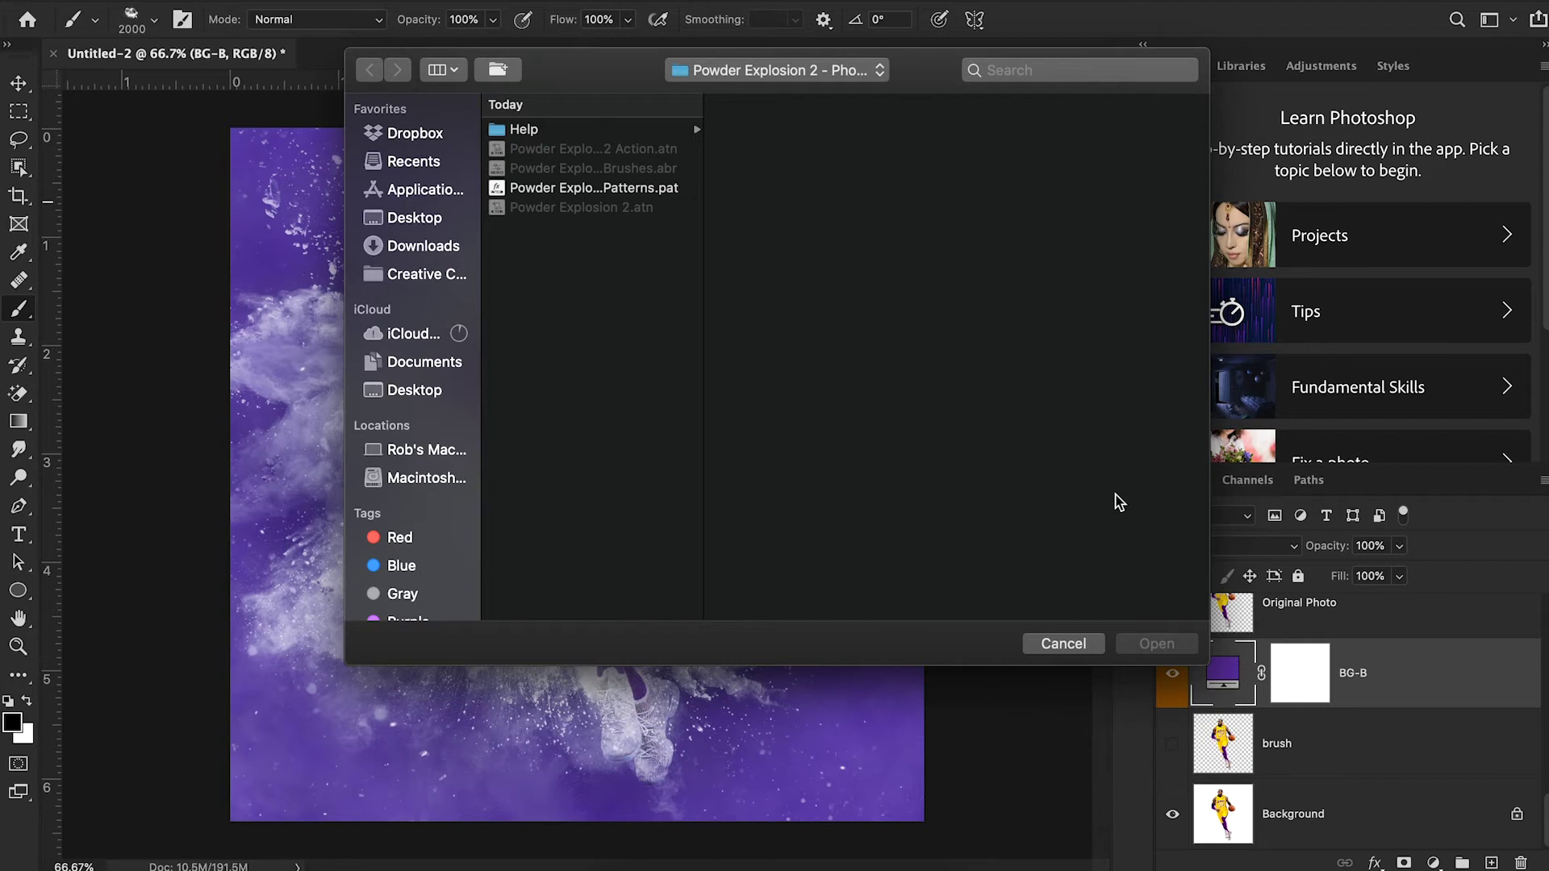
{"action": "left_click", "coordinate": [649, 190]}
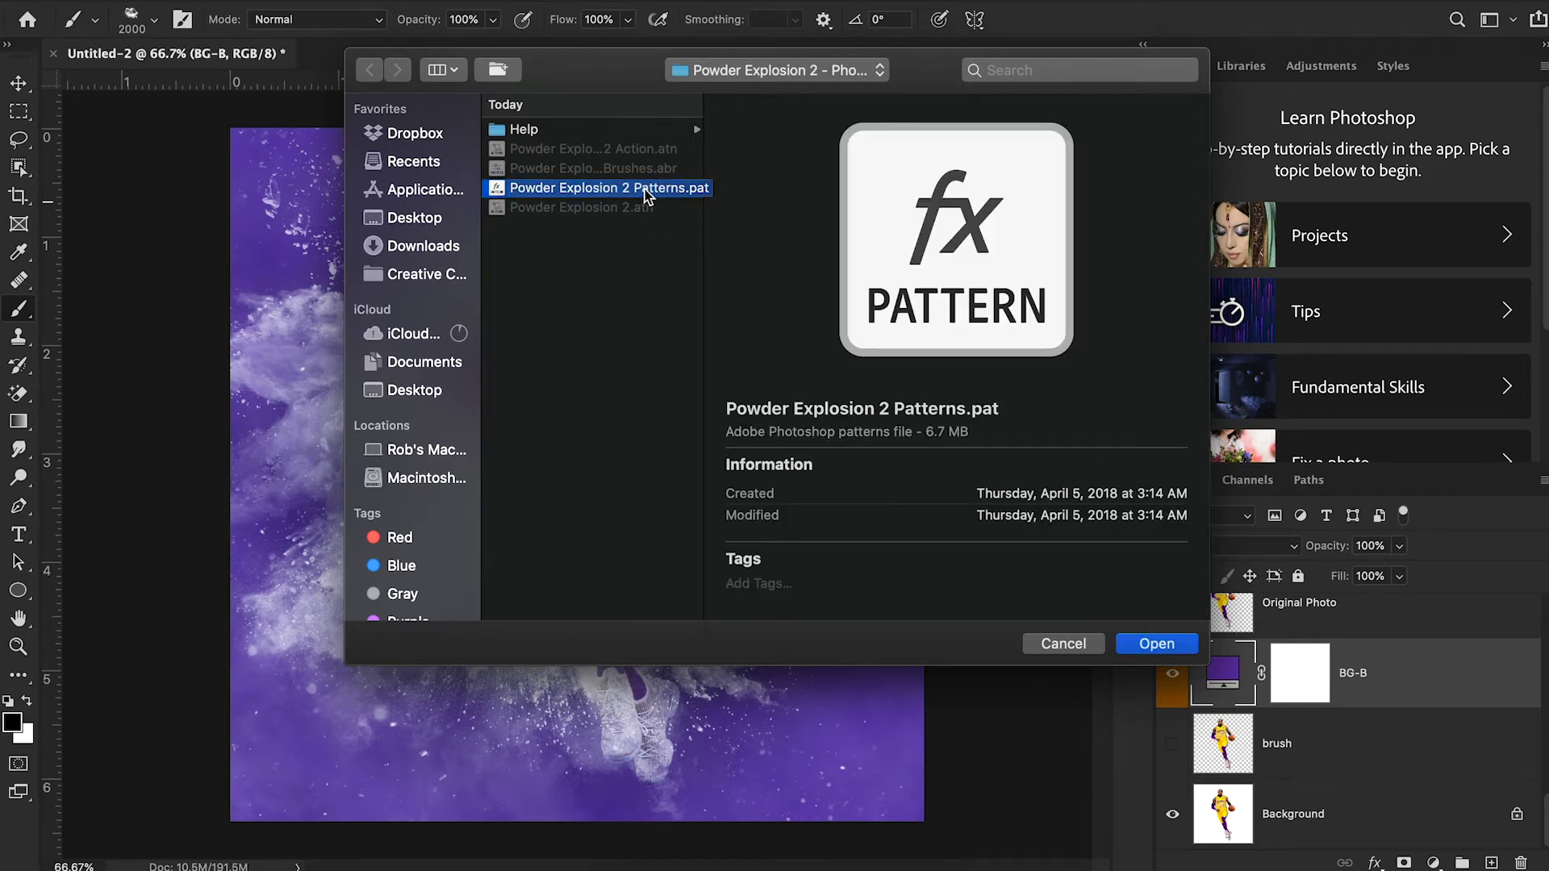
{"action": "left_click", "coordinate": [1064, 643]}
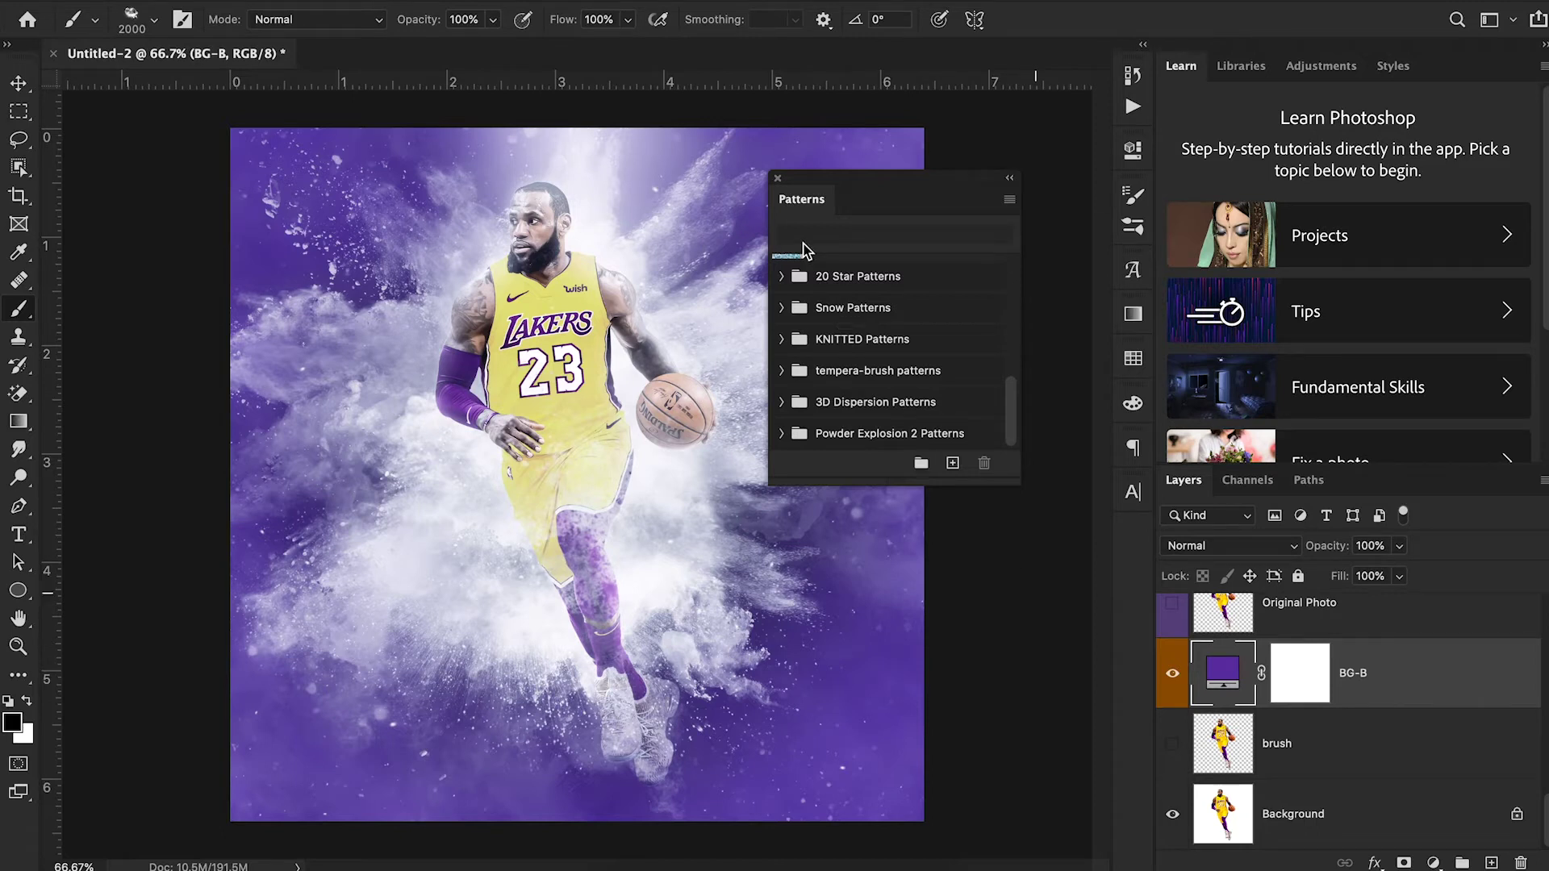
{"action": "left_click", "coordinate": [778, 177]}
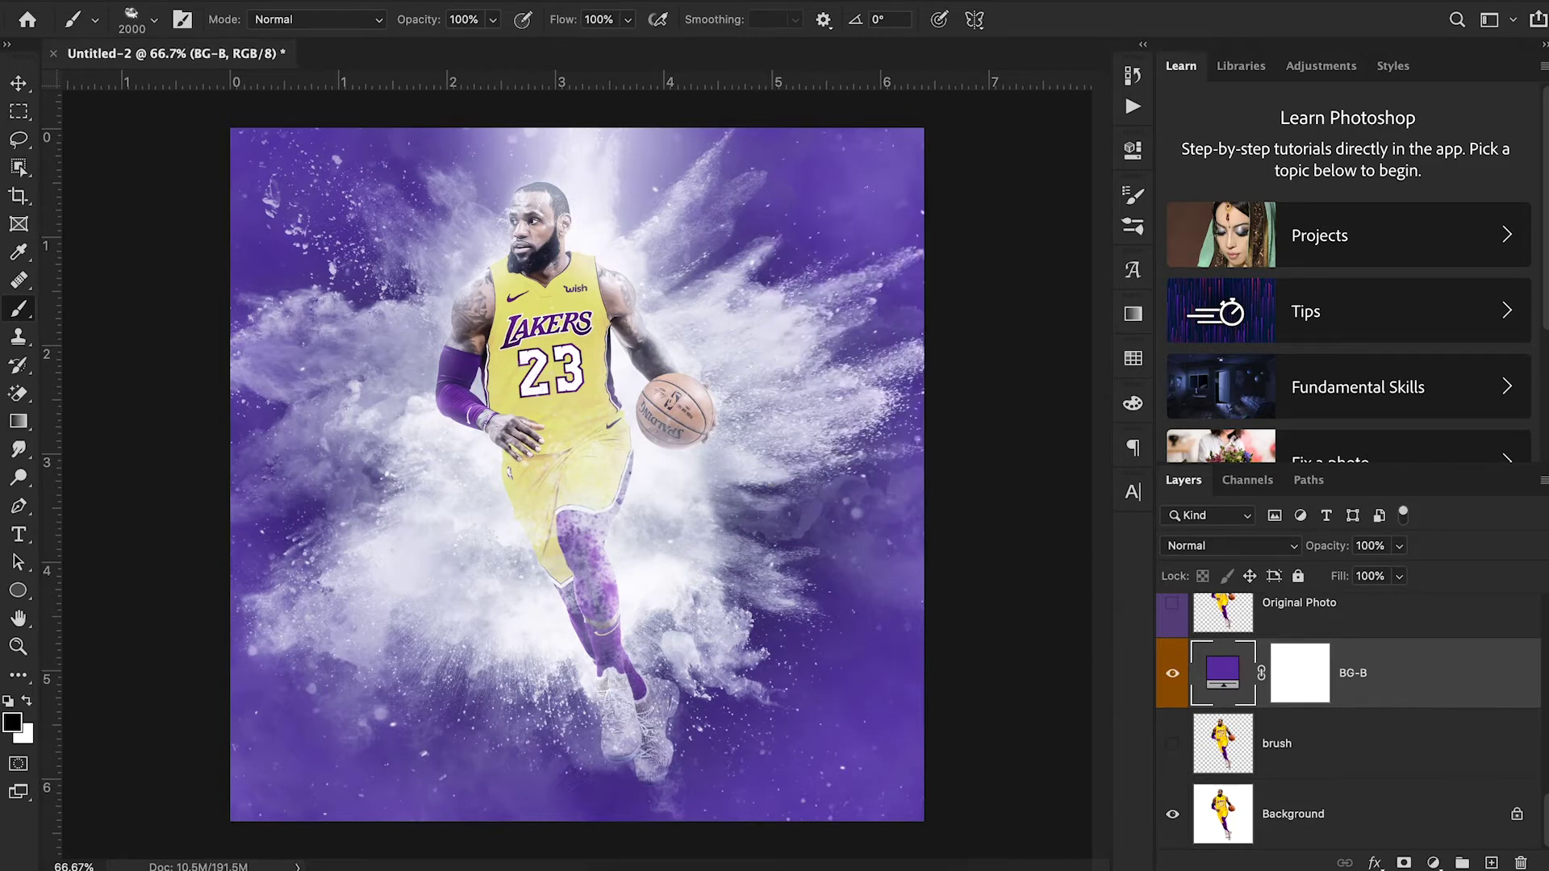
{"action": "left_click", "coordinate": [684, 8]}
{"action": "left_click", "coordinate": [697, 123]}
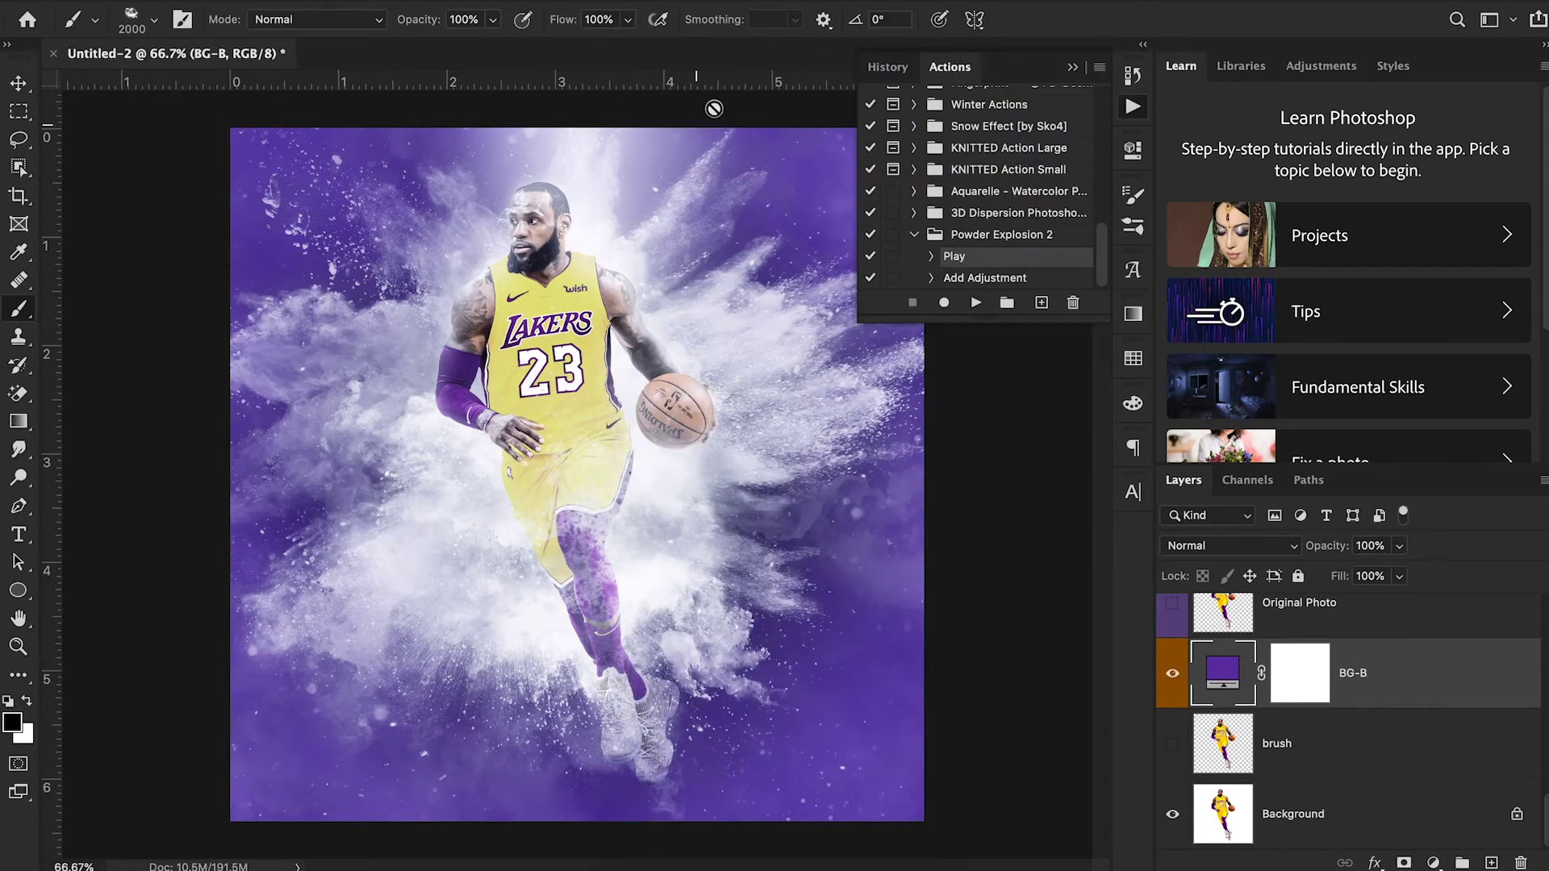
{"action": "left_click", "coordinate": [1101, 69]}
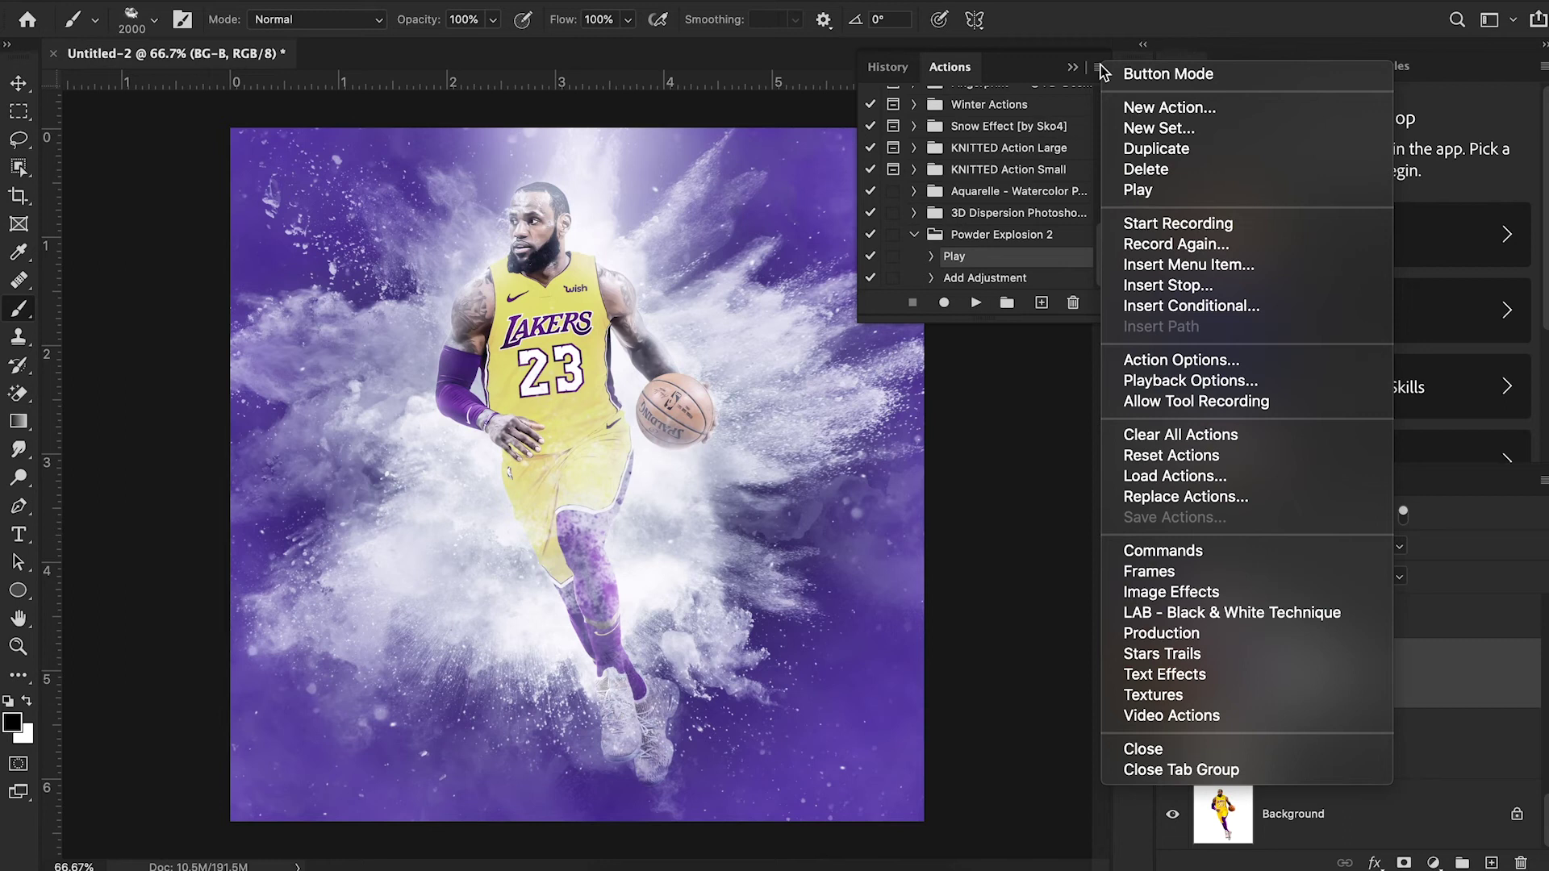
{"action": "left_click", "coordinate": [1179, 478]}
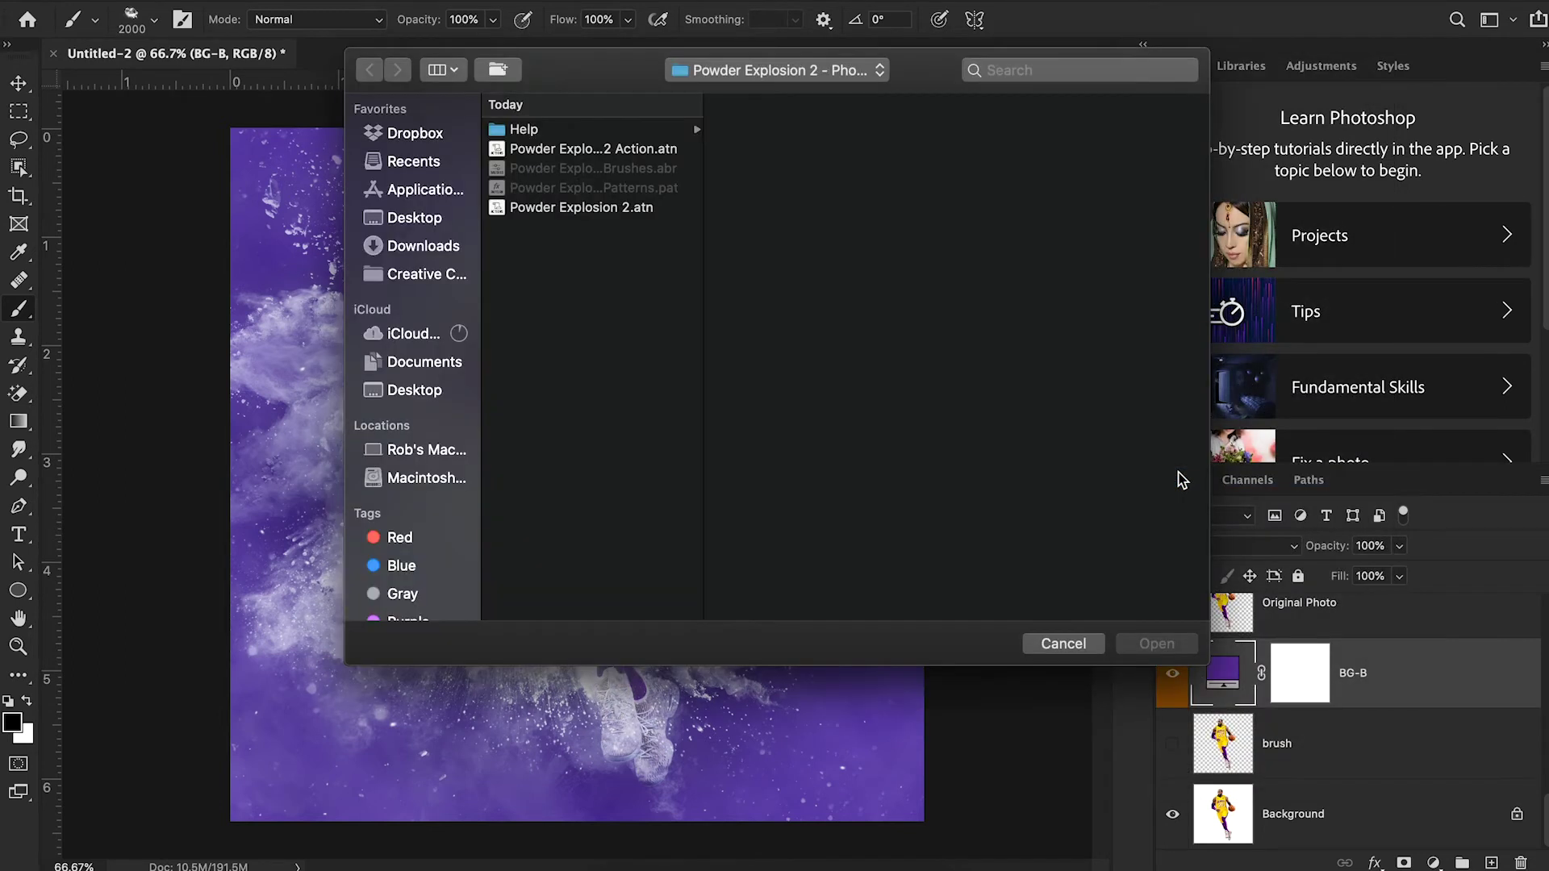
{"action": "left_click", "coordinate": [594, 150]}
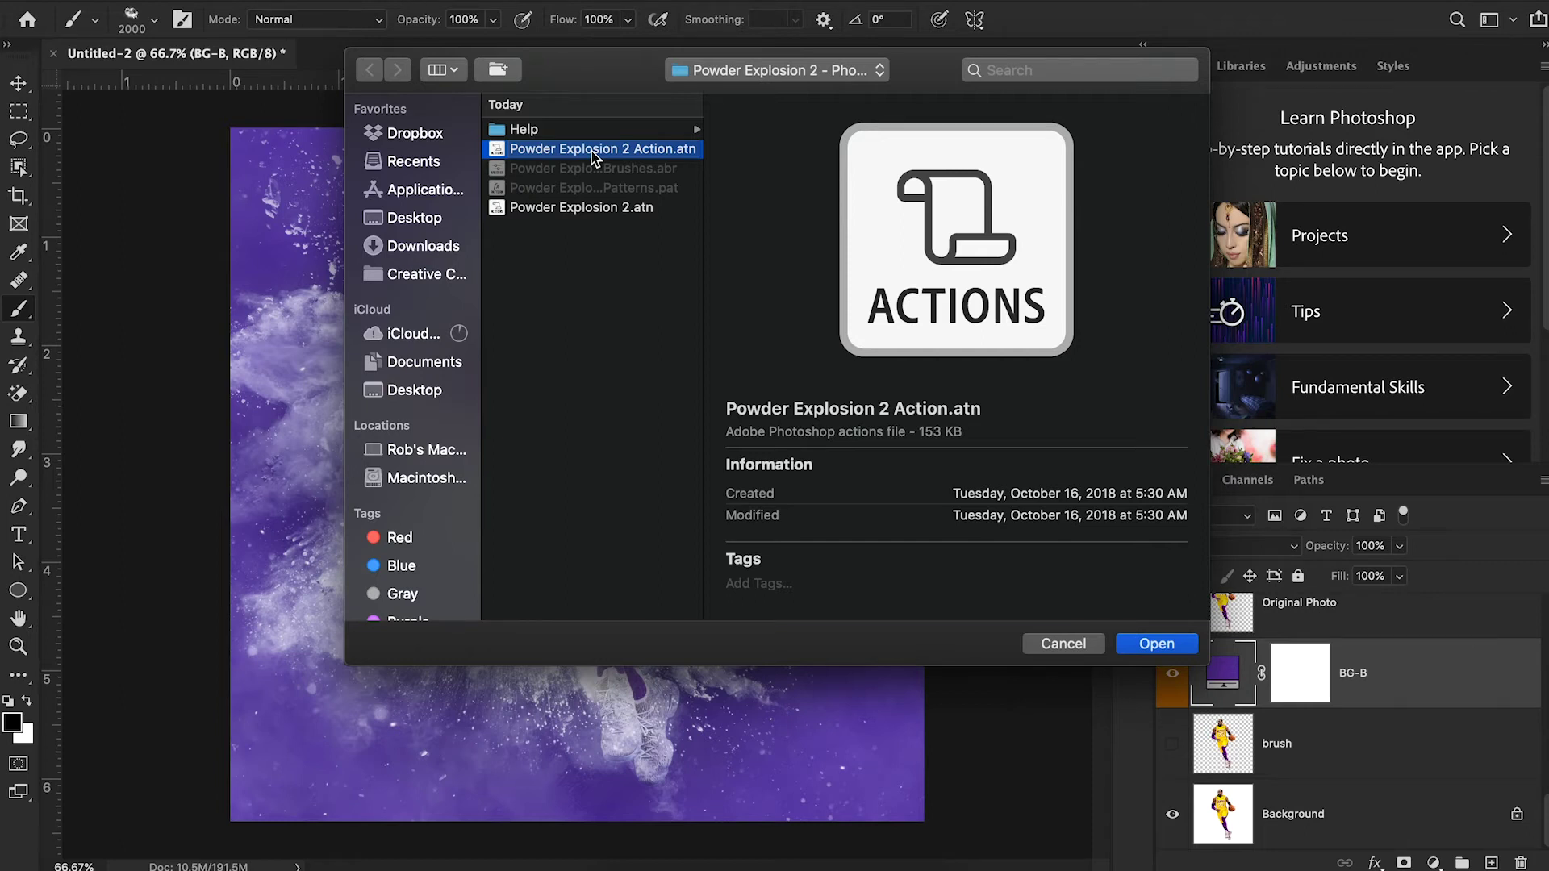
{"action": "left_click", "coordinate": [1048, 643]}
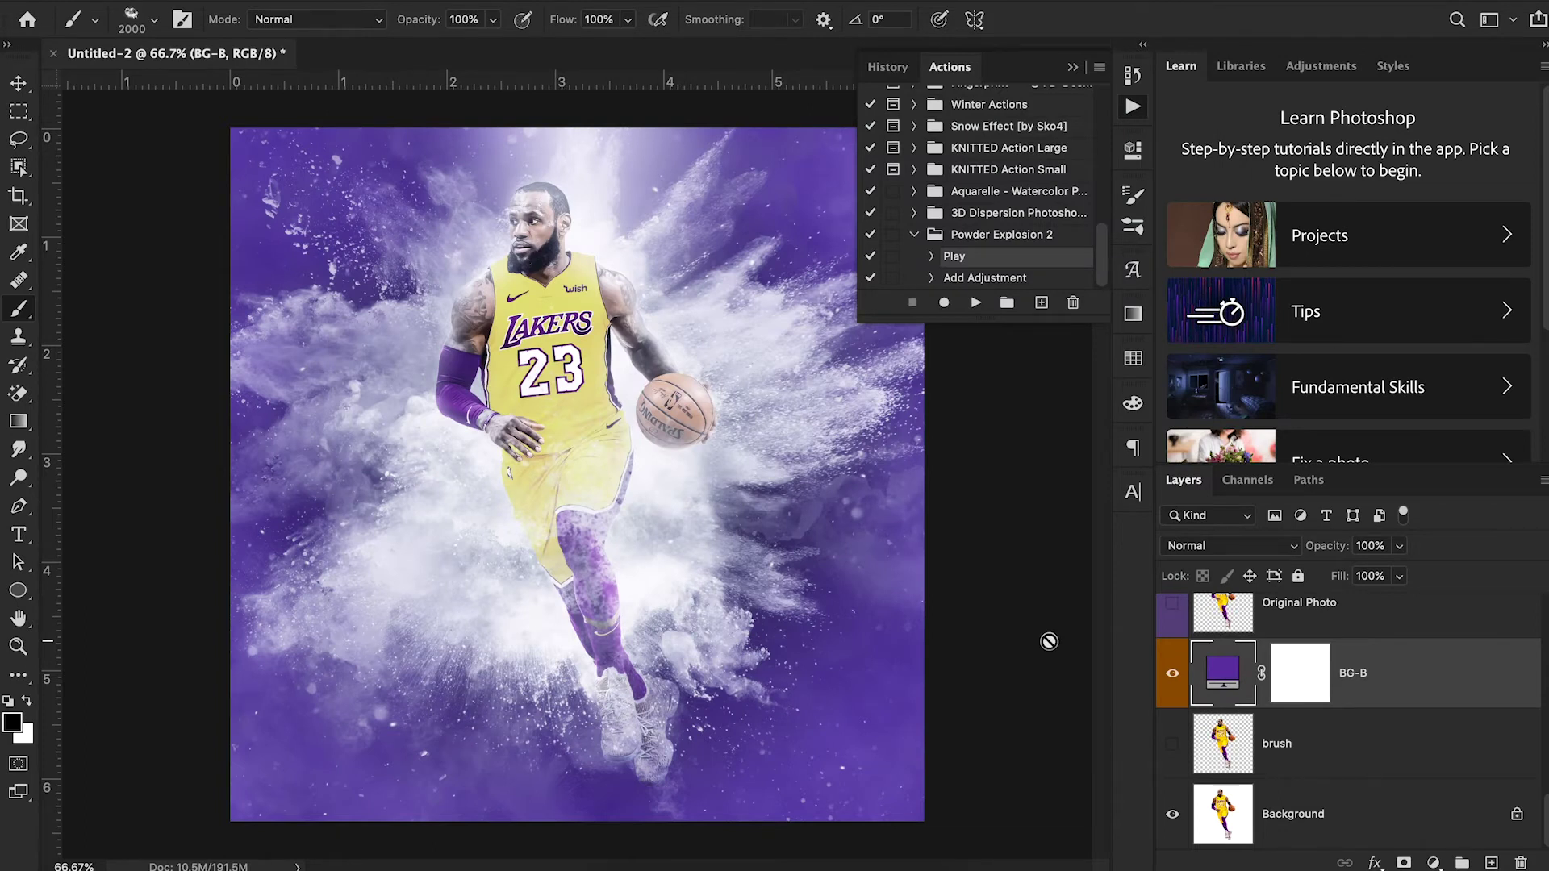
{"action": "left_click", "coordinate": [1071, 69]}
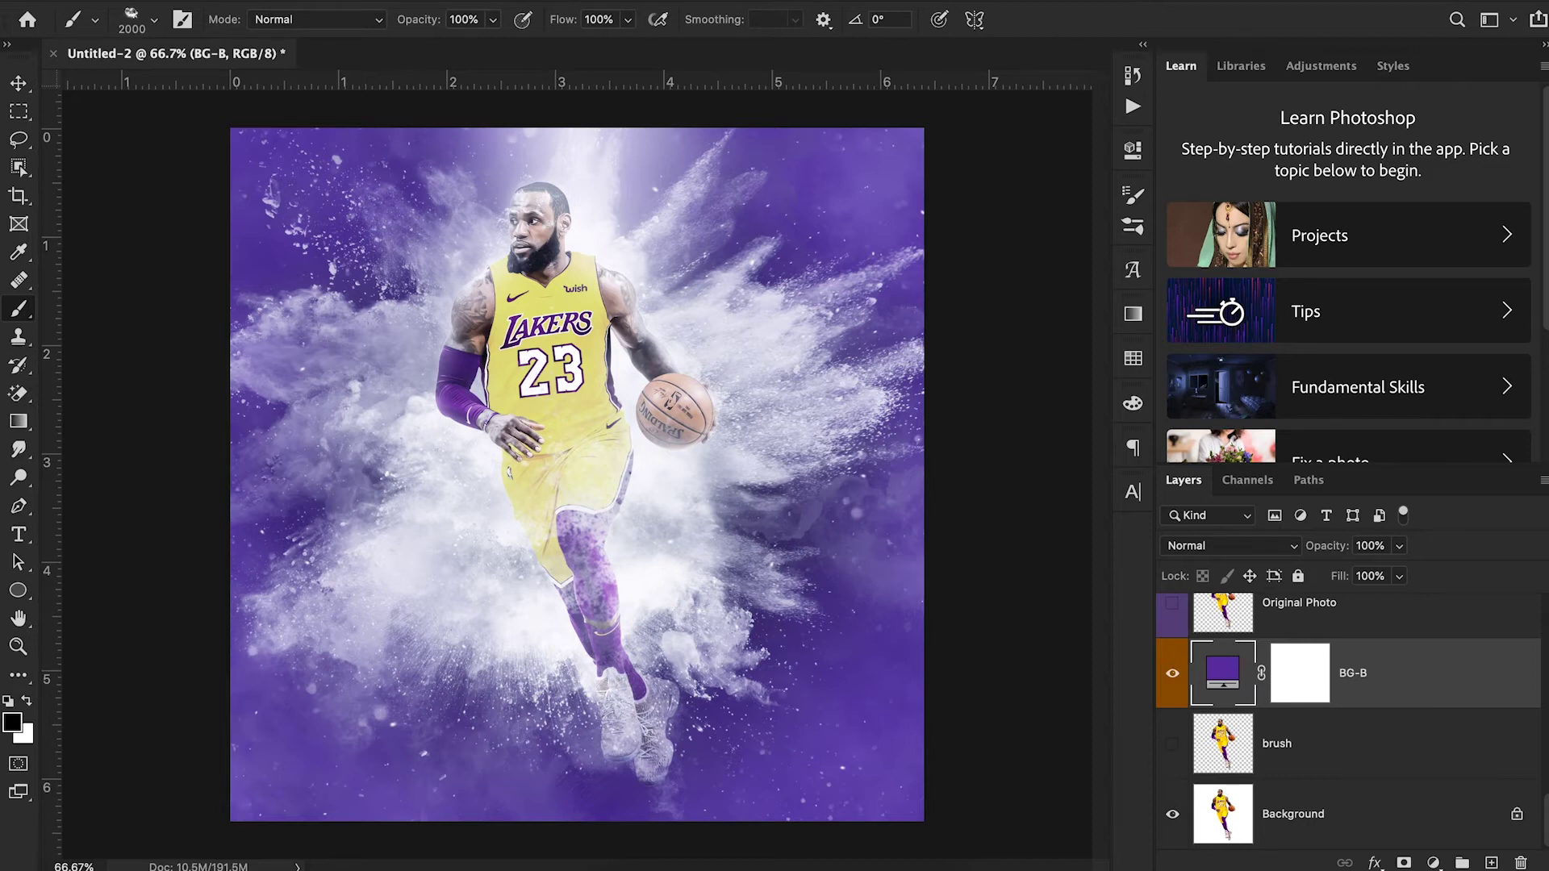
- Create a new white 1920 × 1920 px, 300 ppi document, then go to Chrome
{"action": "left_click", "coordinate": [165, 2]}
{"action": "left_click", "coordinate": [185, 1]}
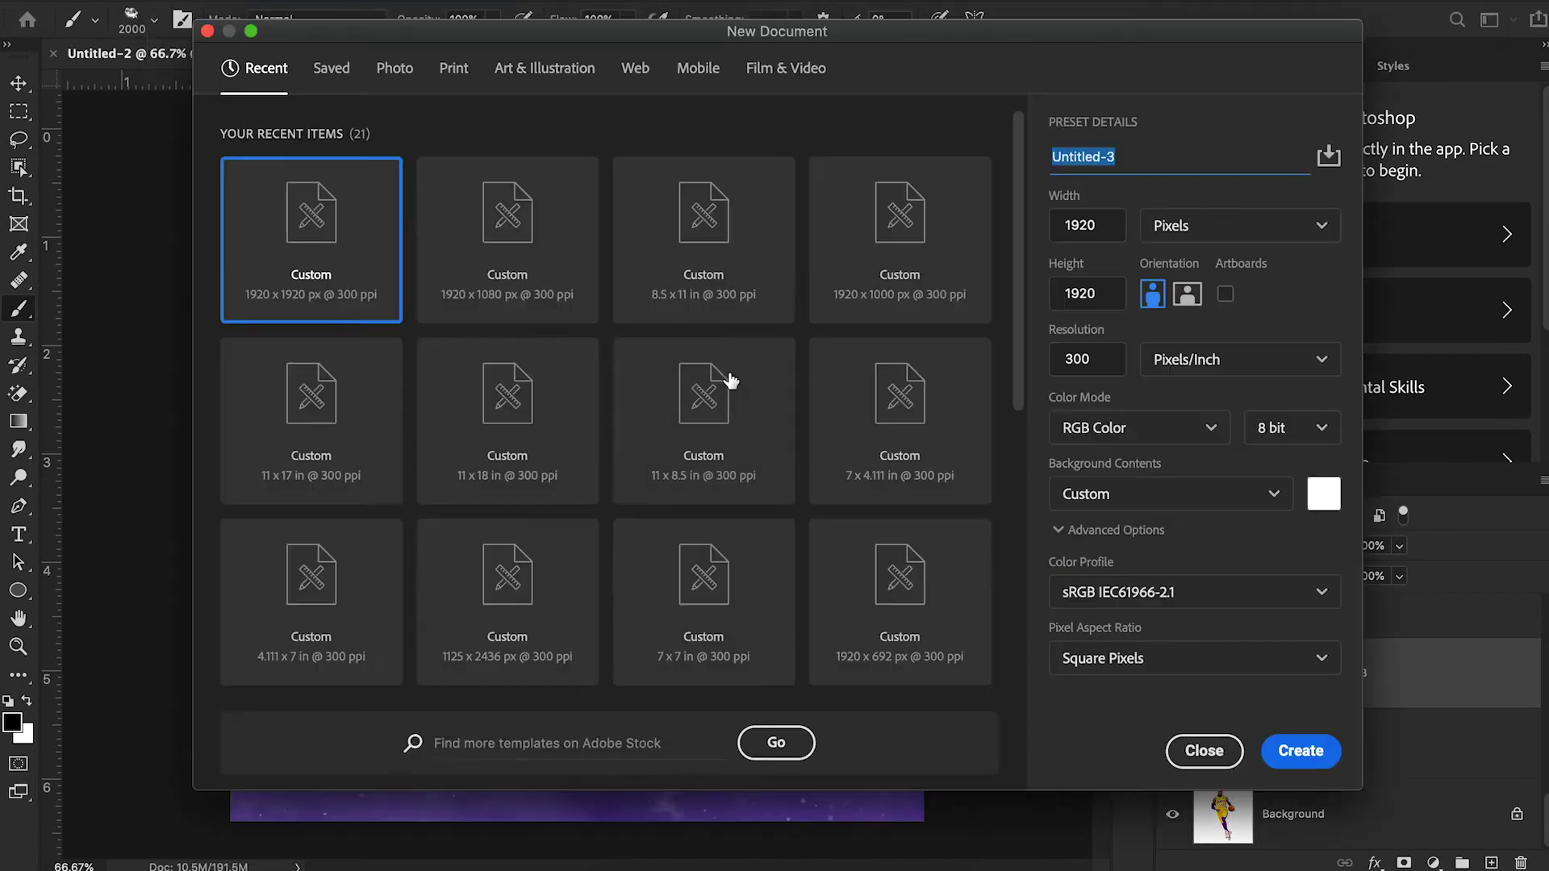
{"action": "left_click", "coordinate": [1307, 759]}
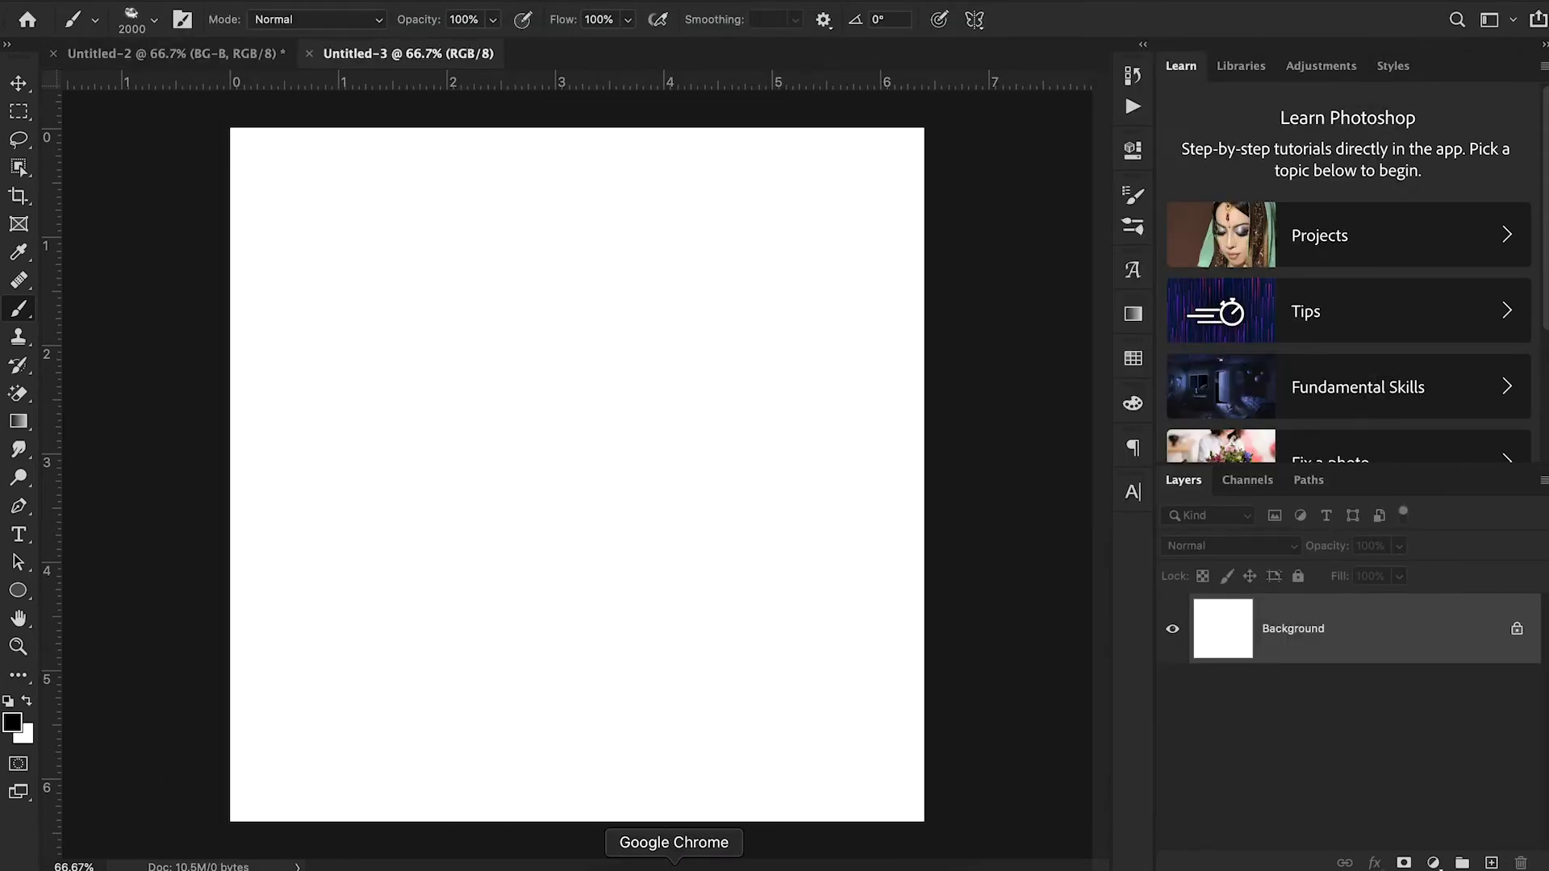
{"action": "left_click", "coordinate": [674, 865]}
- Drag the transparent LeBron James Lakers PNG from Google Images onto the canvas as Layer 1
{"action": "left_click", "coordinate": [714, 8]}
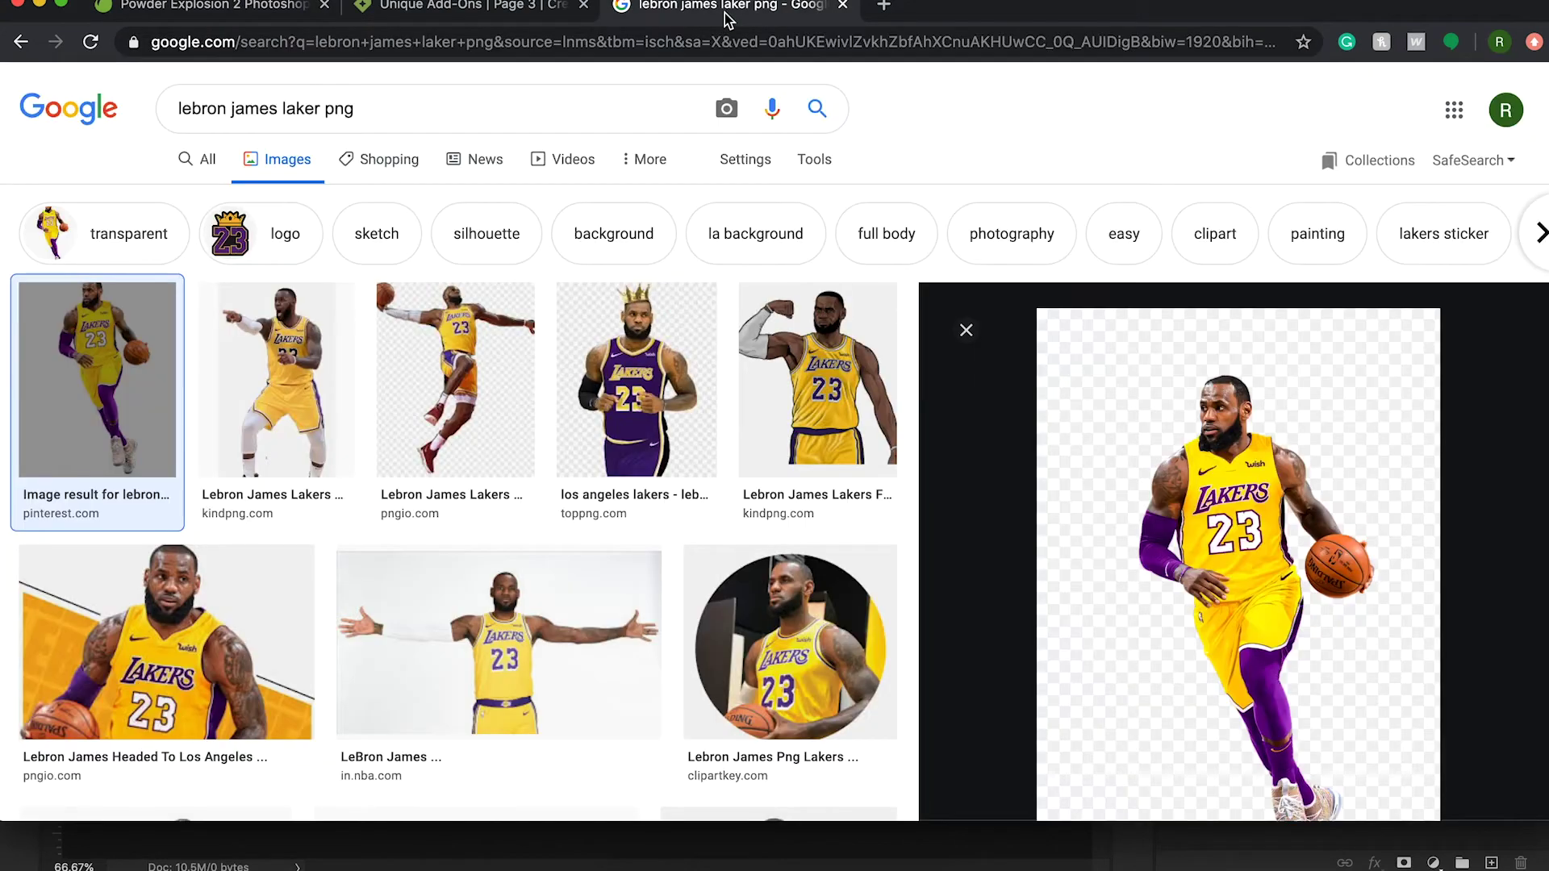
{"action": "scroll", "coordinate": [1374, 546], "scroll_direction": "down", "scroll_amount": 5}
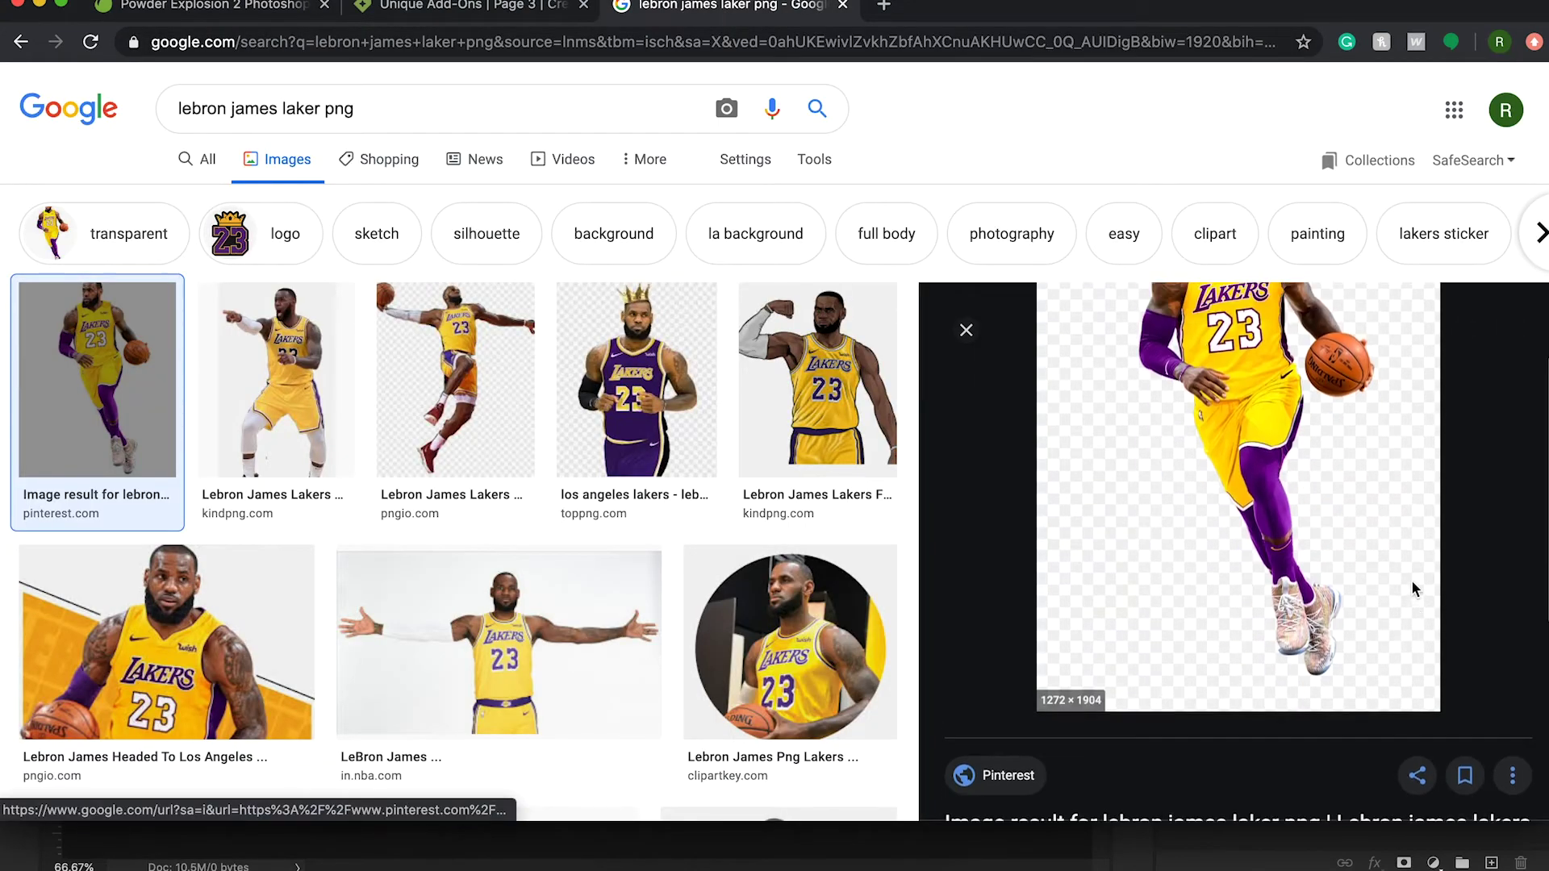
{"action": "scroll", "coordinate": [1290, 322], "scroll_direction": "up", "scroll_amount": 4}
{"action": "scroll", "coordinate": [1265, 170], "scroll_direction": "down", "scroll_amount": 2}
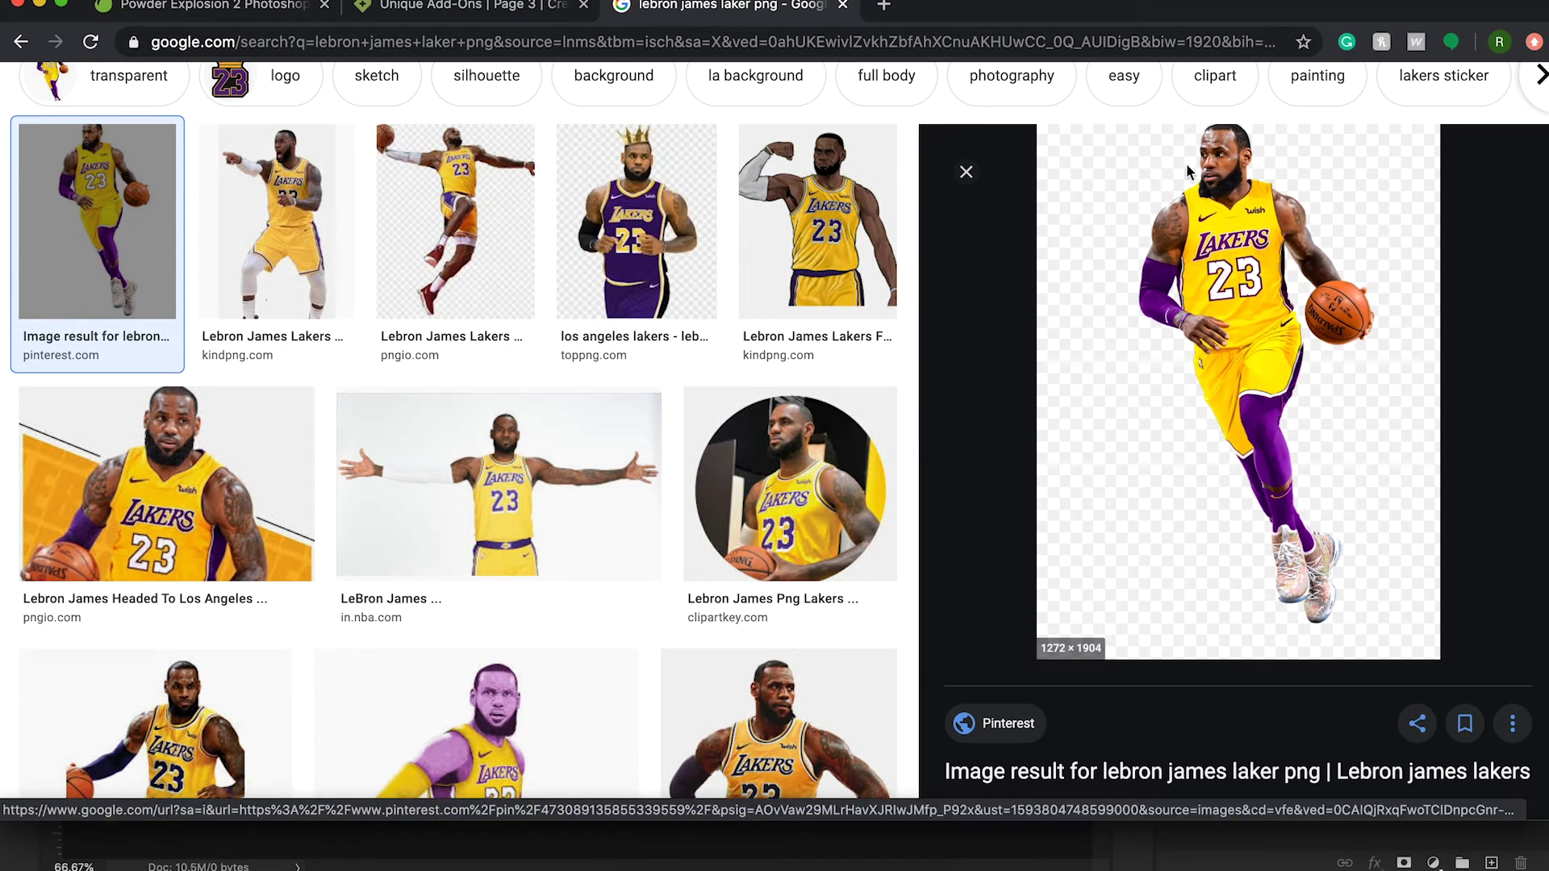
{"action": "left_click_drag", "start_coordinate": [1192, 168], "coordinate": [665, 503]}
{"action": "key", "text": "v"}
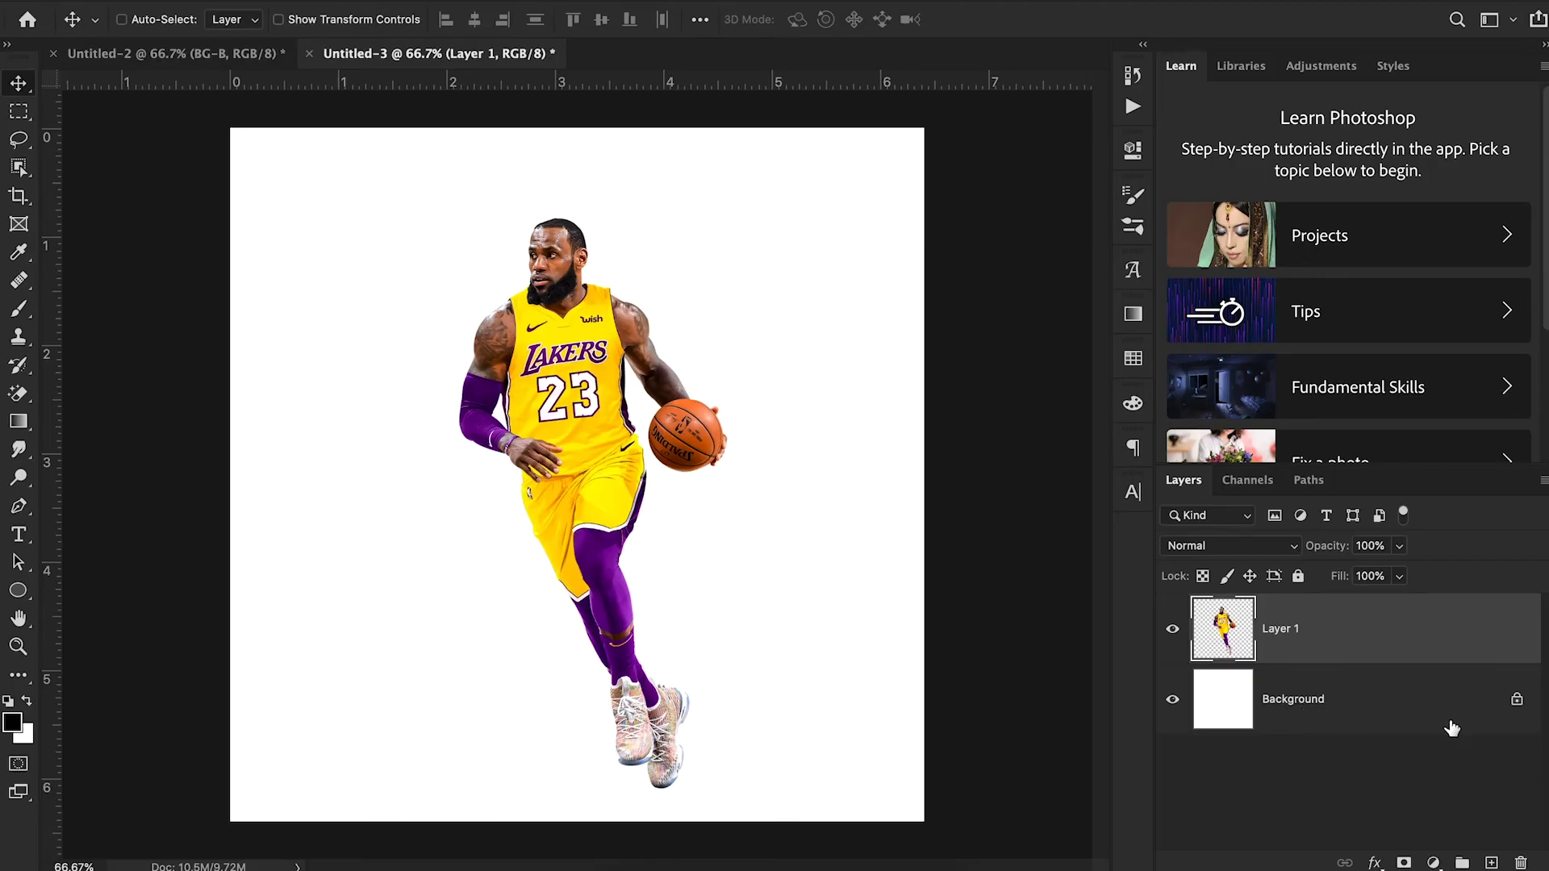
- Unlock the white Background layer and duplicate the player's Layer 1
{"action": "left_click", "coordinate": [1516, 700]}
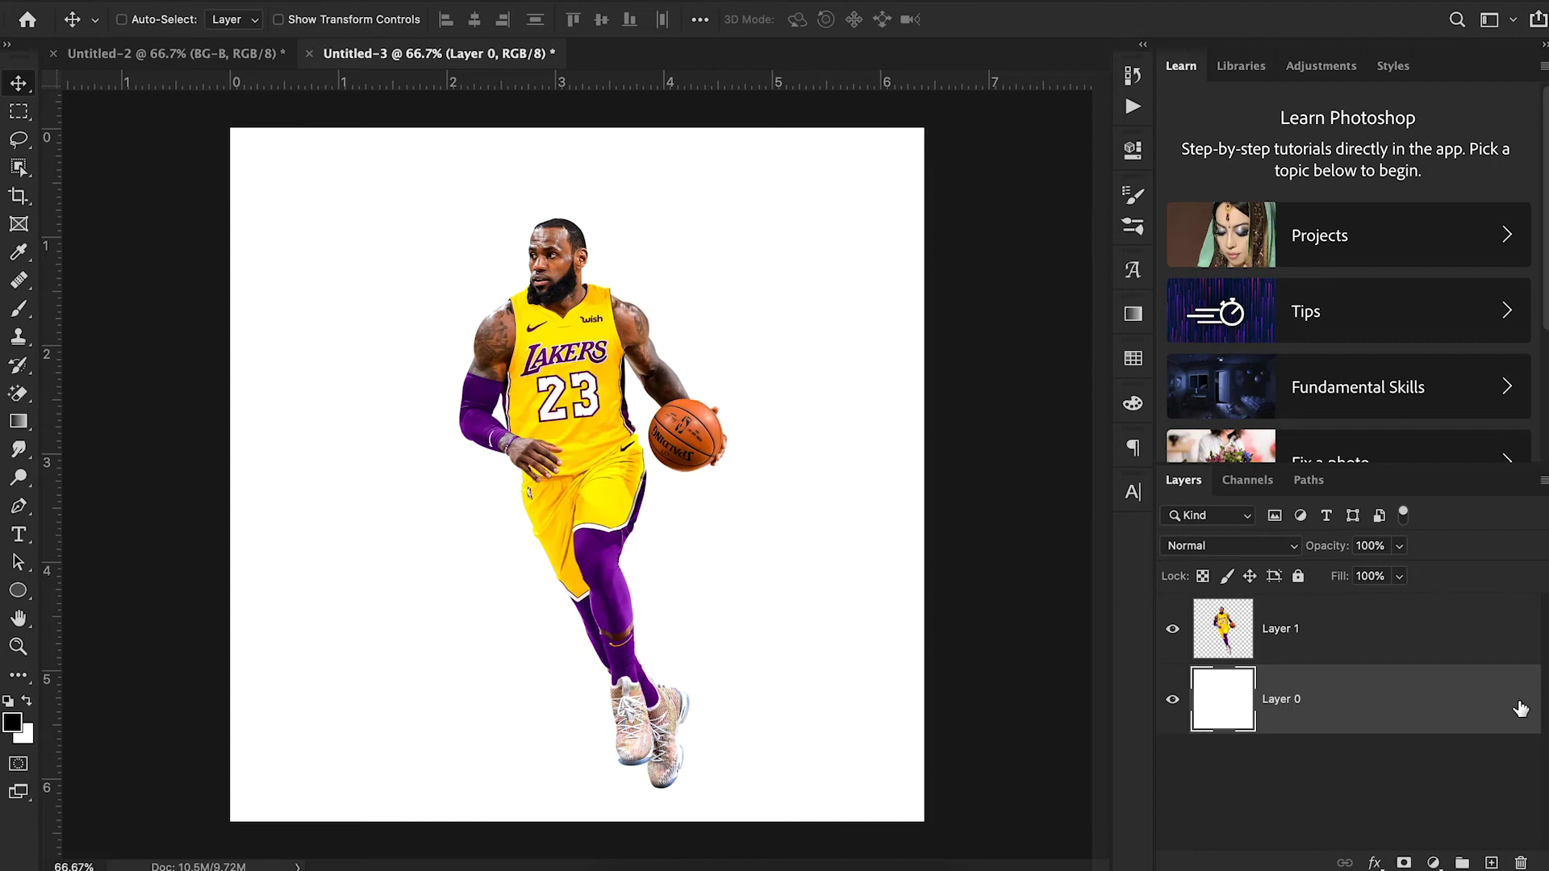
{"action": "left_click", "coordinate": [1371, 634]}
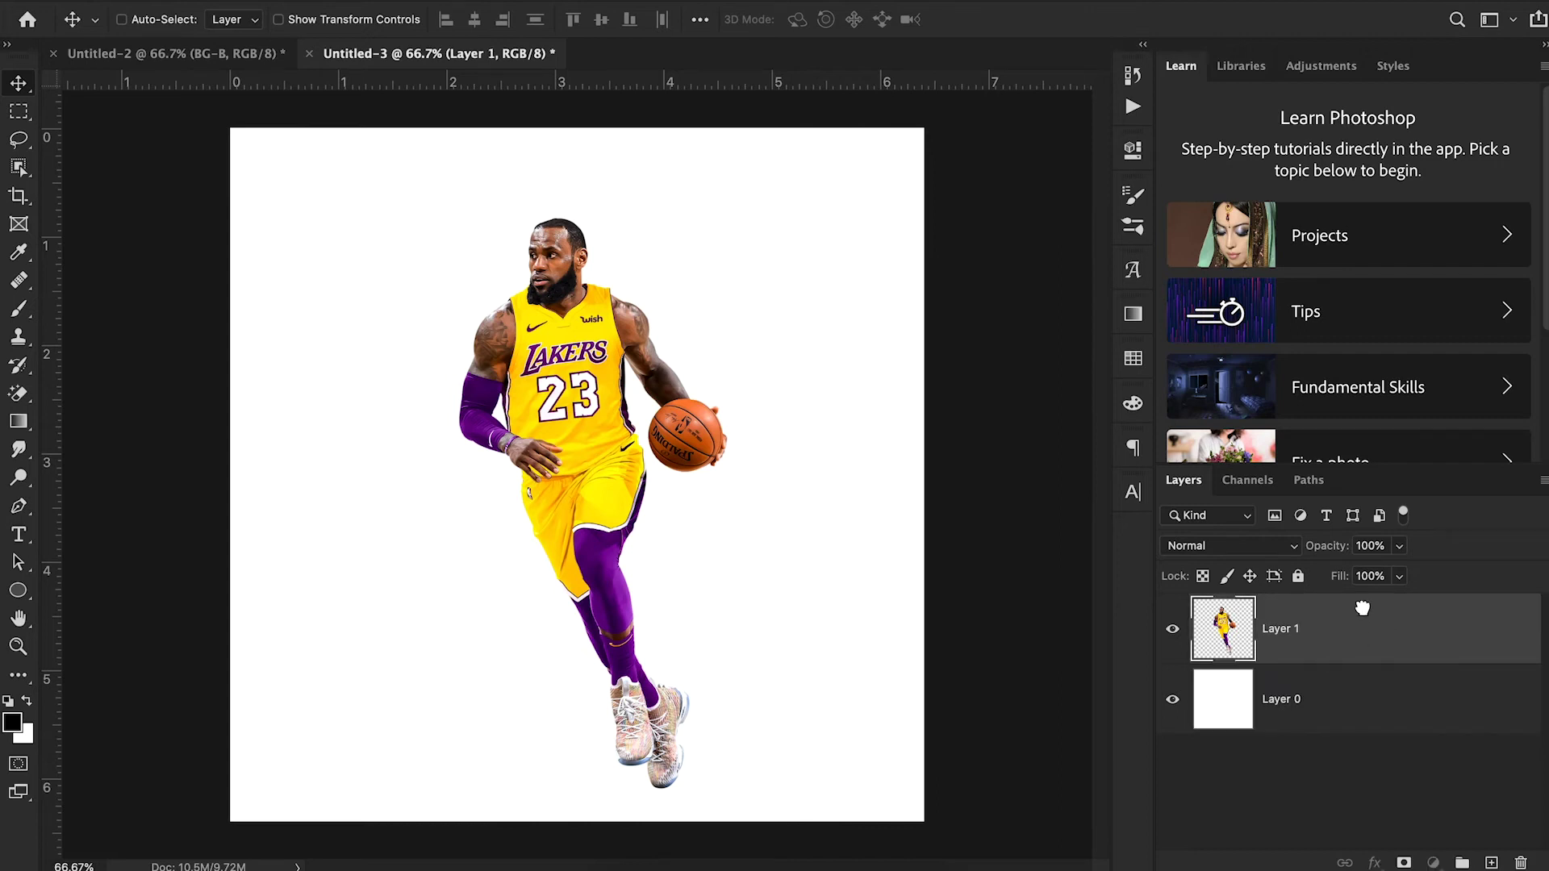
{"action": "mouse_move", "coordinate": [1355, 605]}
{"action": "left_mouse_down"}
{"action": "mouse_move", "coordinate": [1335, 666]}
{"action": "mouse_move", "coordinate": [1361, 628]}
{"action": "left_mouse_up"}
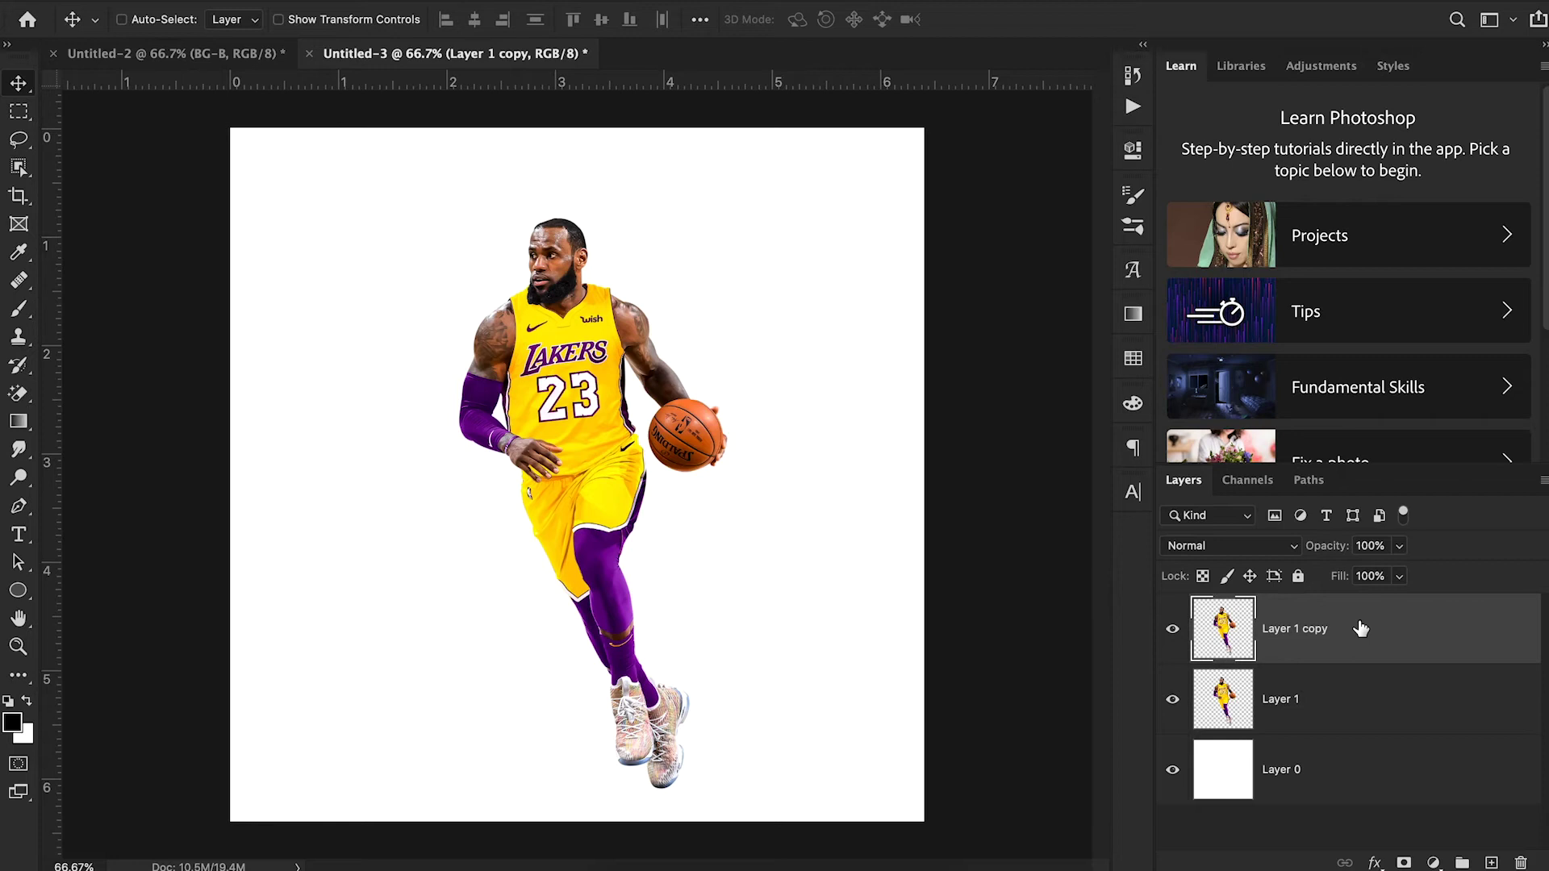
- Turn the original Layer 1 into the Background and delete the leftover white Layer 0
{"action": "left_click", "coordinate": [1341, 722]}
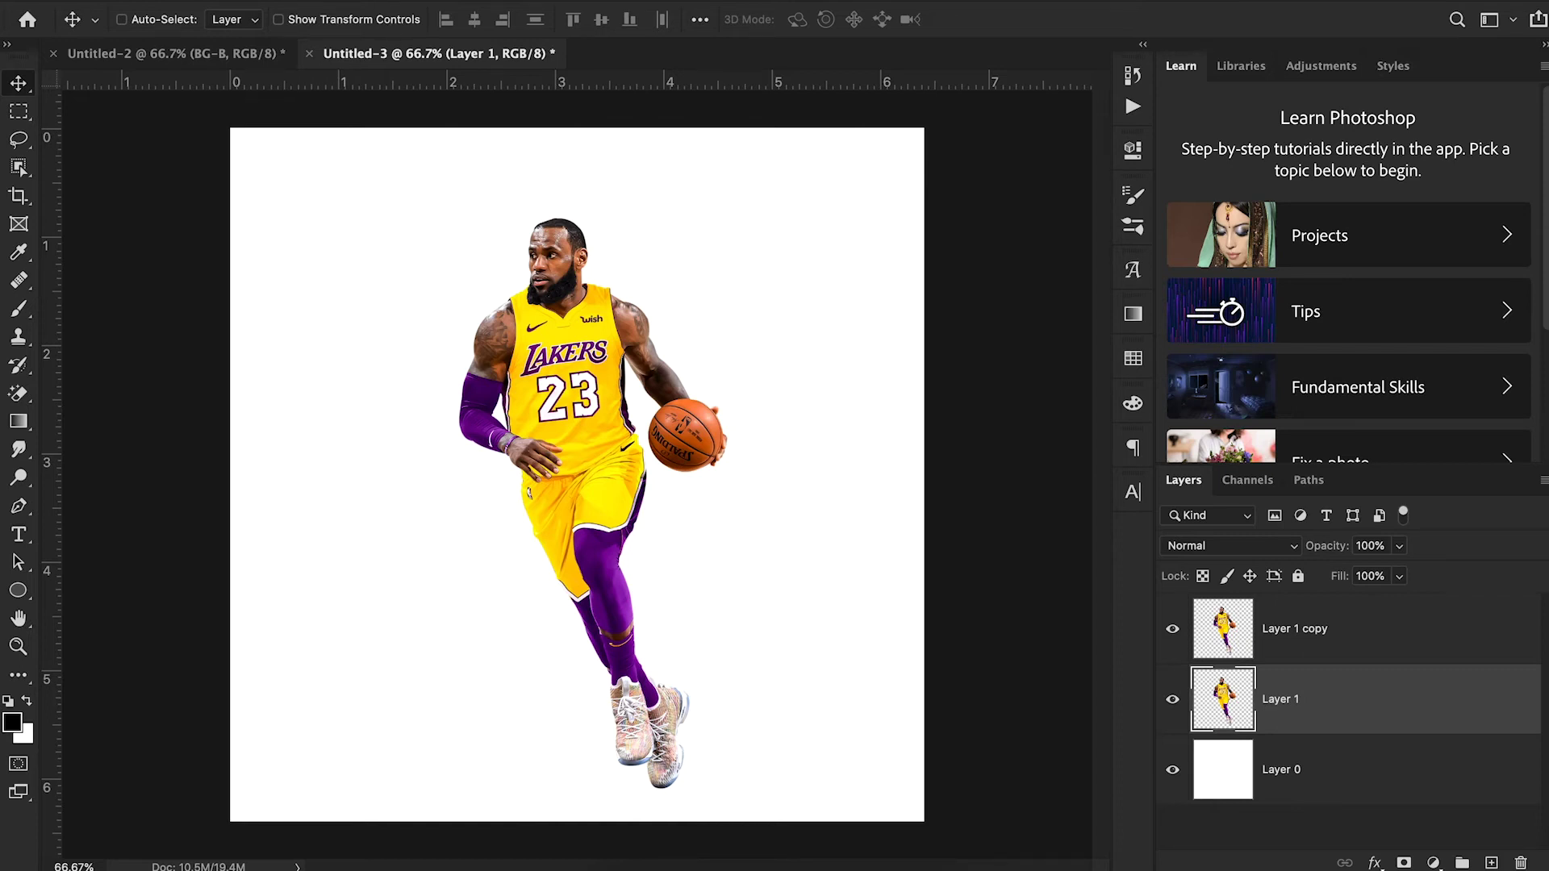
{"action": "left_click", "coordinate": [323, 0]}
{"action": "mouse_move", "coordinate": [570, 4]}
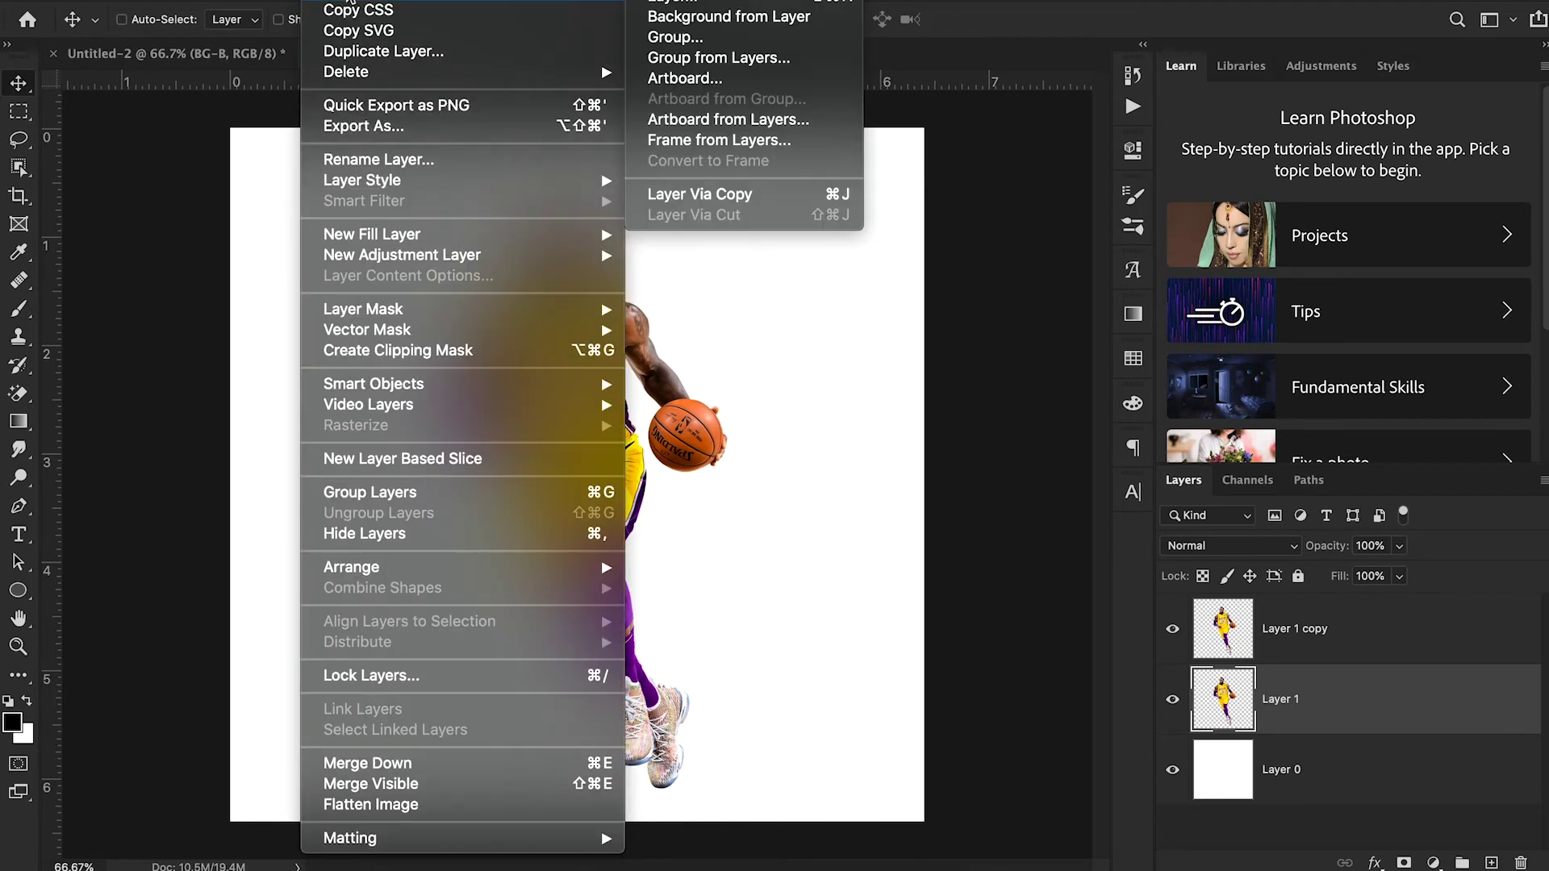
{"action": "left_click", "coordinate": [741, 16]}
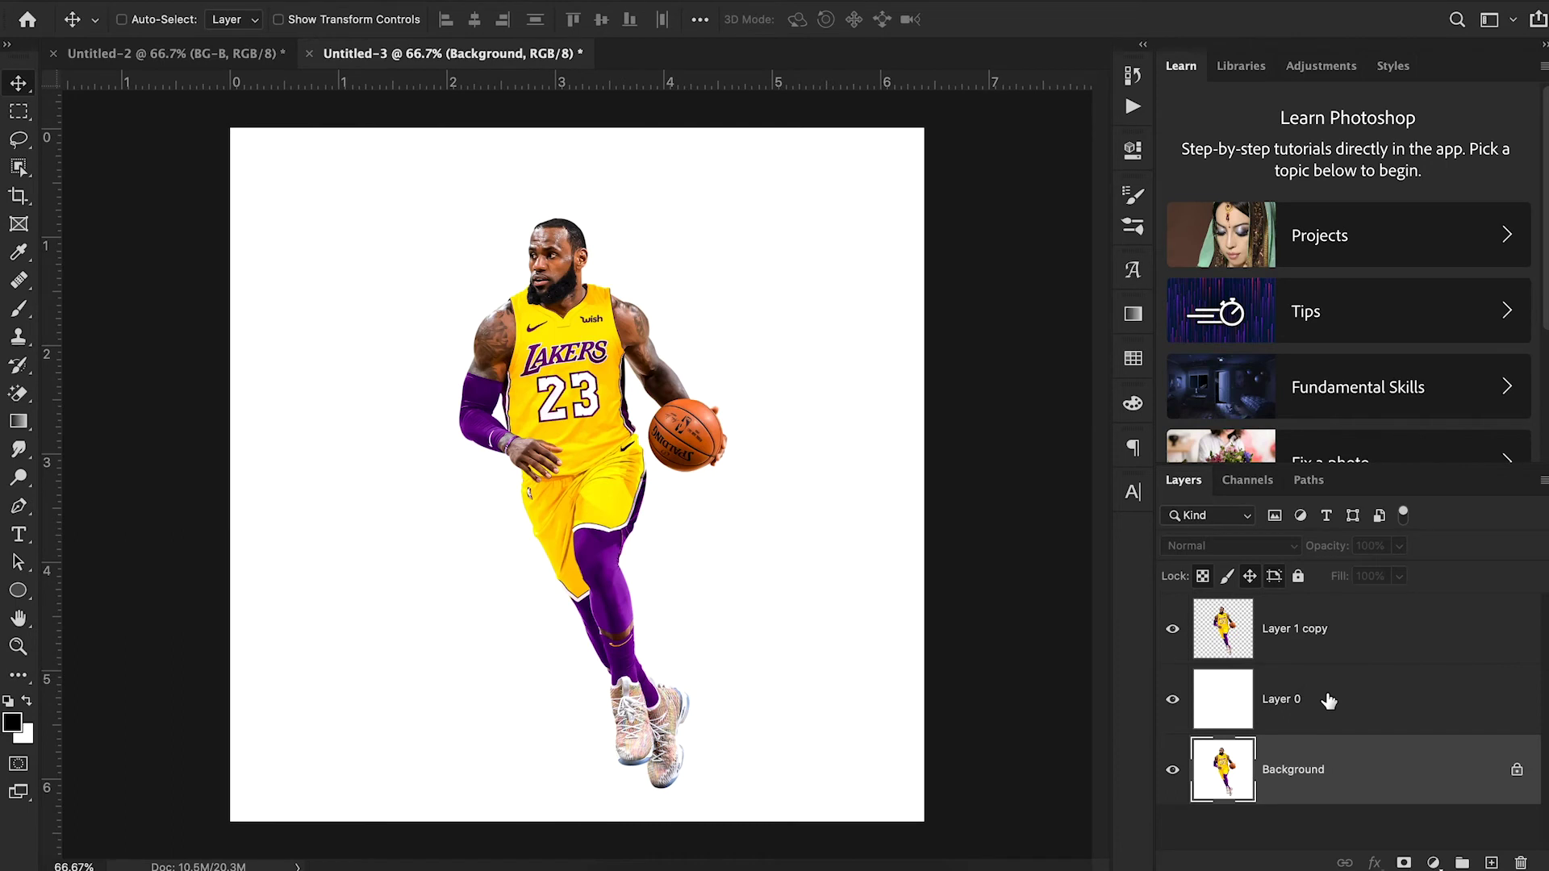
{"action": "left_click", "coordinate": [1328, 701]}
{"action": "key", "text": "Delete"}
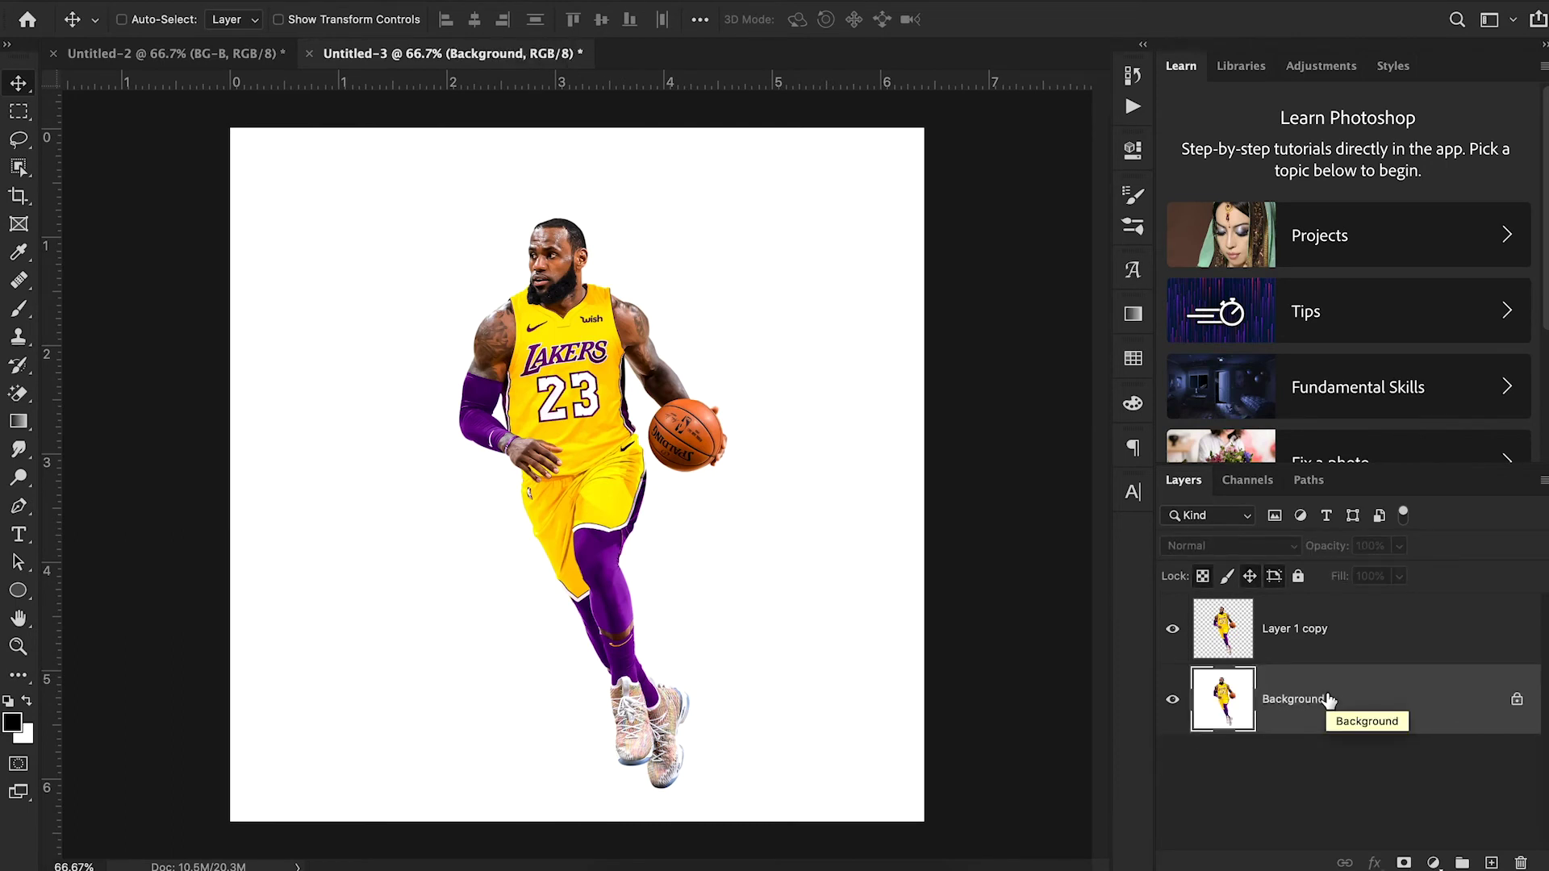
- Toggle visibility of Layer 1 copy and the Background to compare the two player layers
{"action": "left_click", "coordinate": [1174, 632]}
{"action": "left_click", "coordinate": [1173, 699]}
{"action": "left_click", "coordinate": [1173, 699]}
{"action": "left_click", "coordinate": [1173, 699]}
{"action": "left_click", "coordinate": [1173, 630]}
{"action": "key", "text": "F11"}
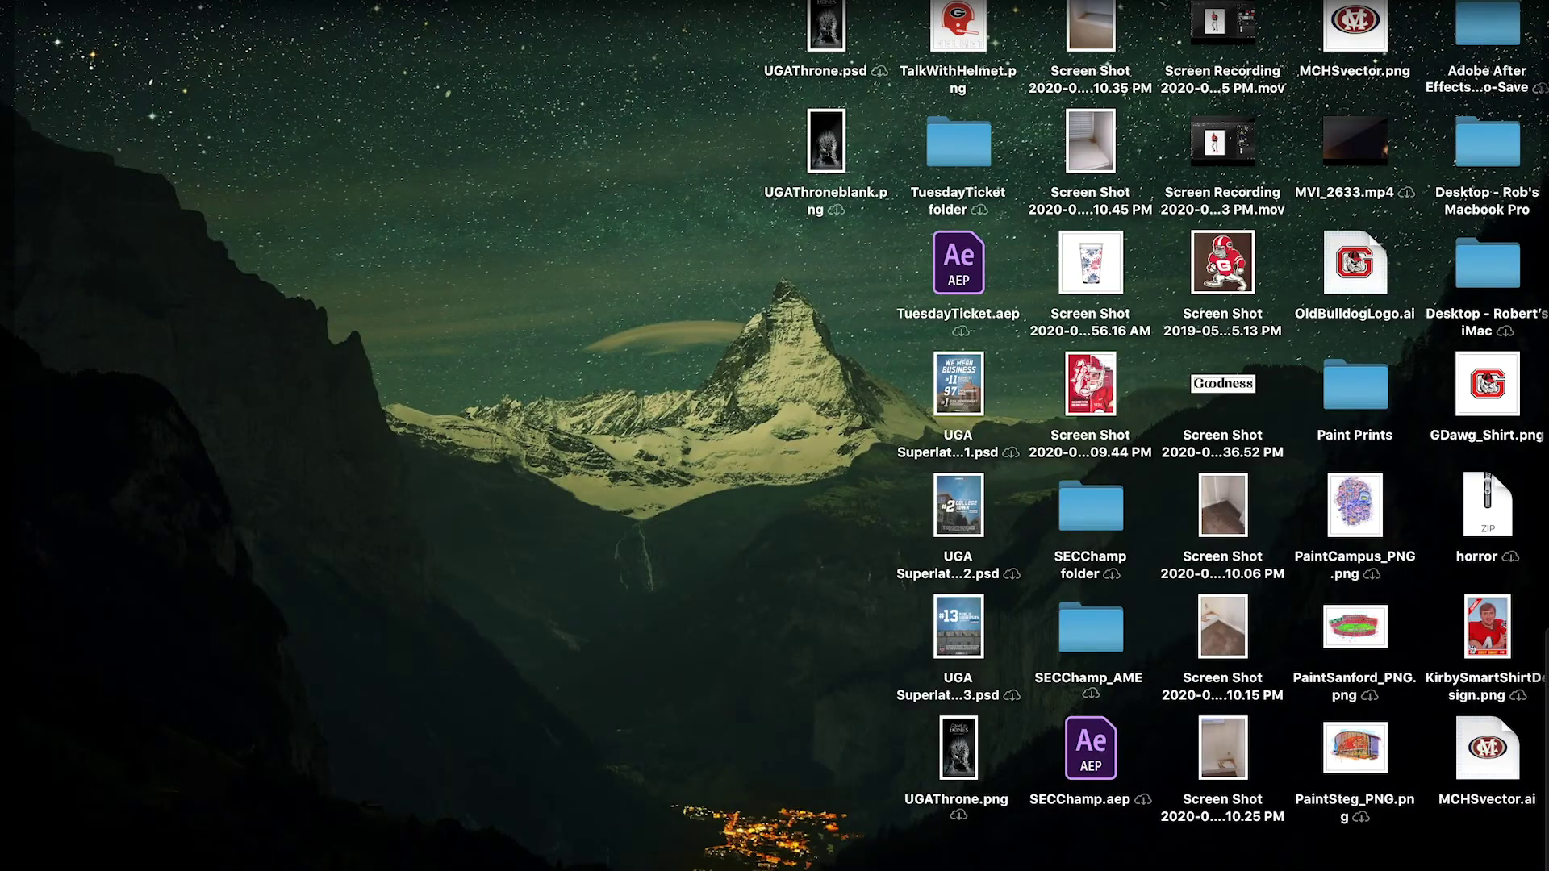
{"action": "left_click", "coordinate": [777, 868]}
- Add a new empty layer and set up a 20 px Hard Round brush
{"action": "left_click", "coordinate": [1491, 863]}
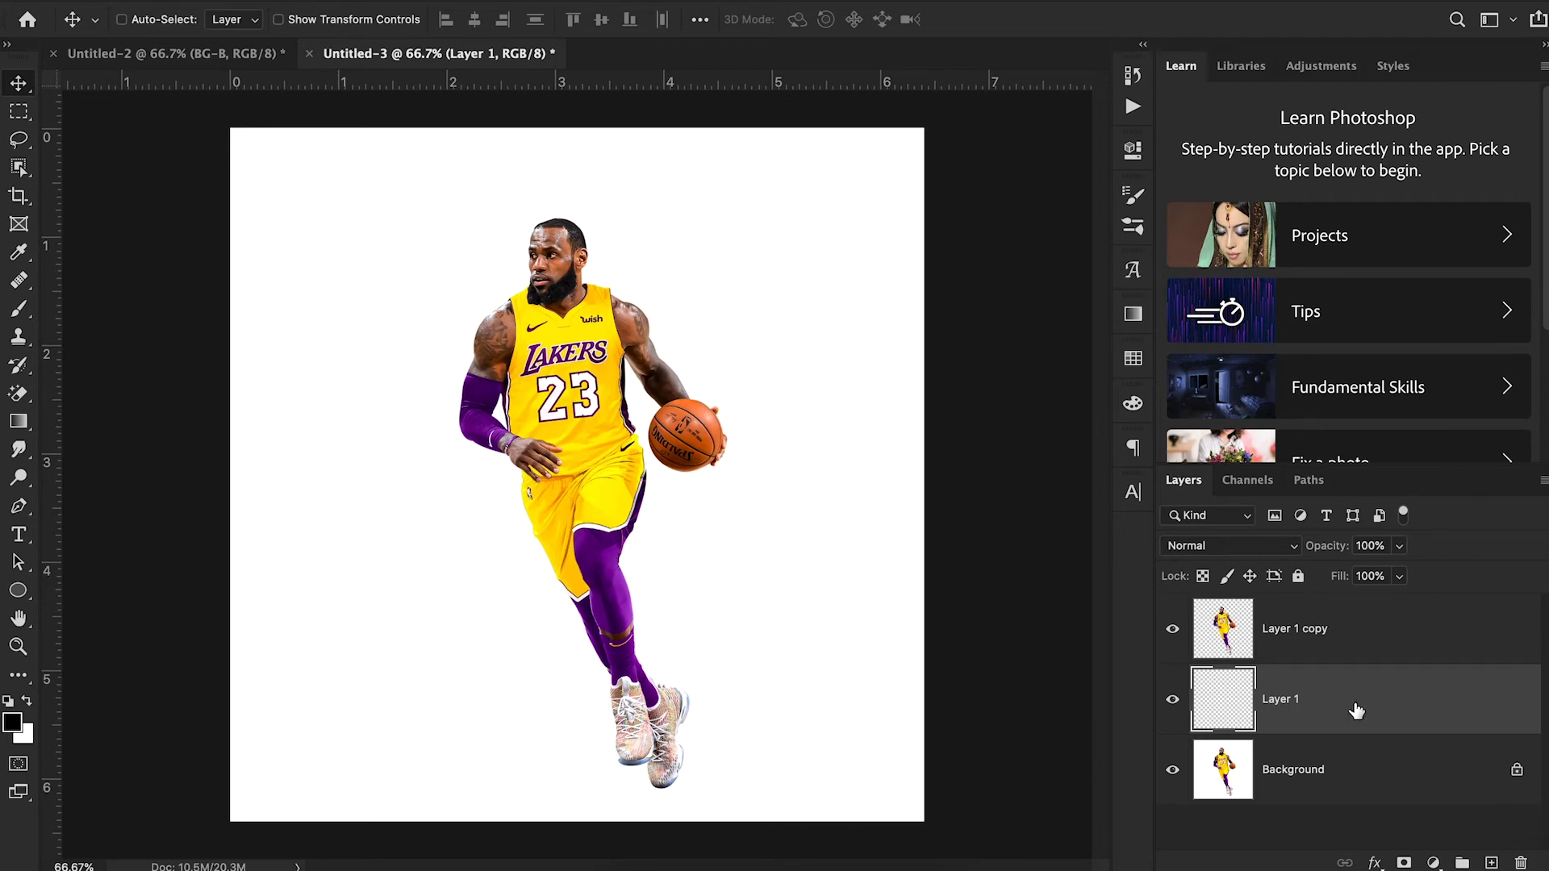
{"action": "key", "text": "b"}
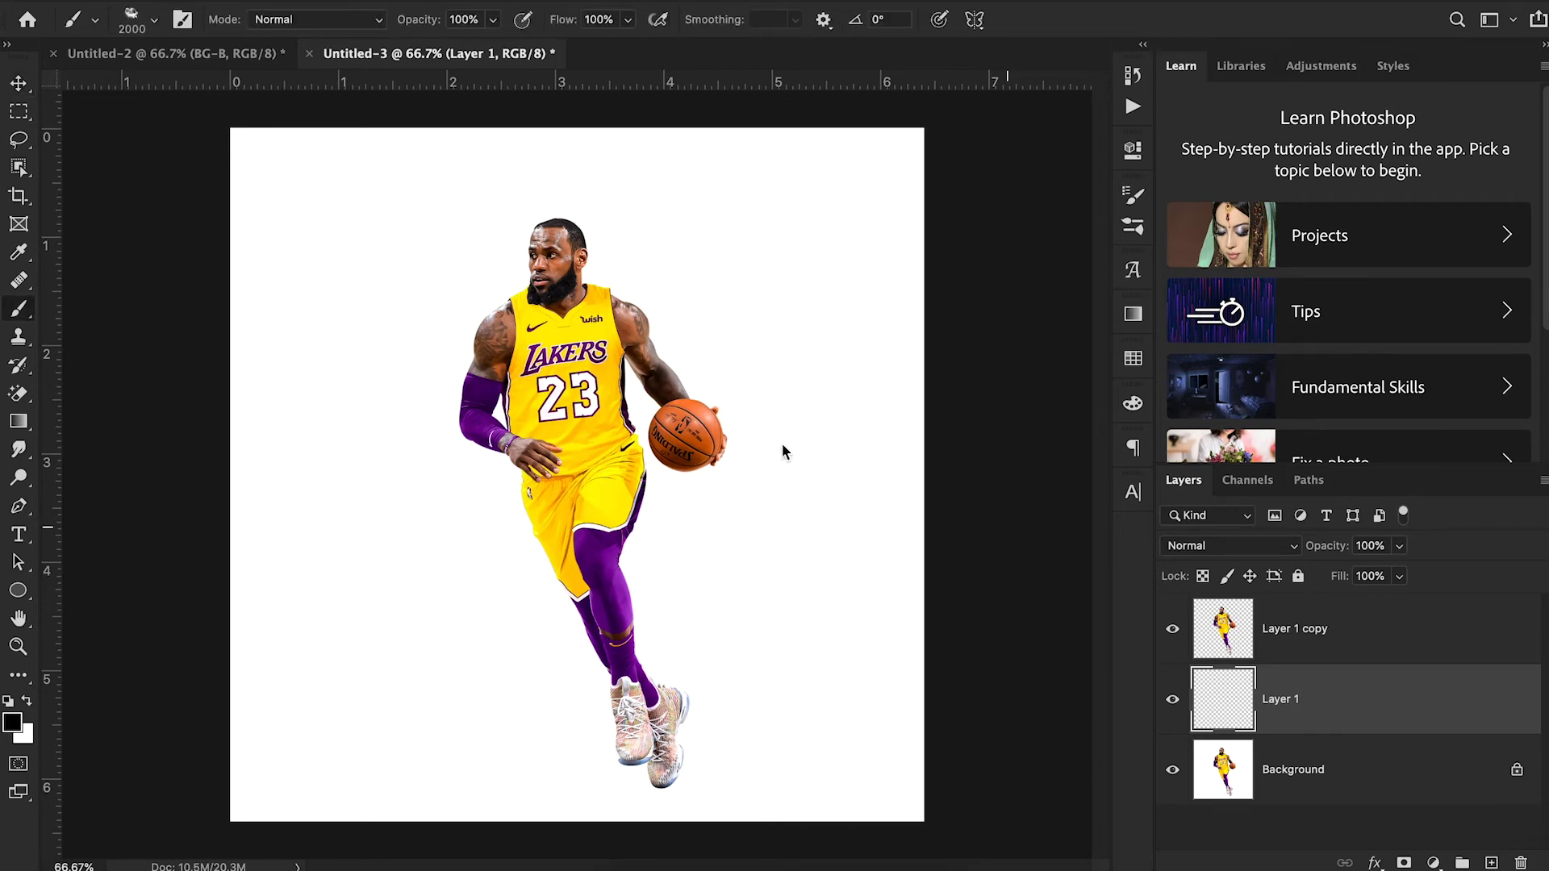
{"action": "left_click", "coordinate": [132, 19]}
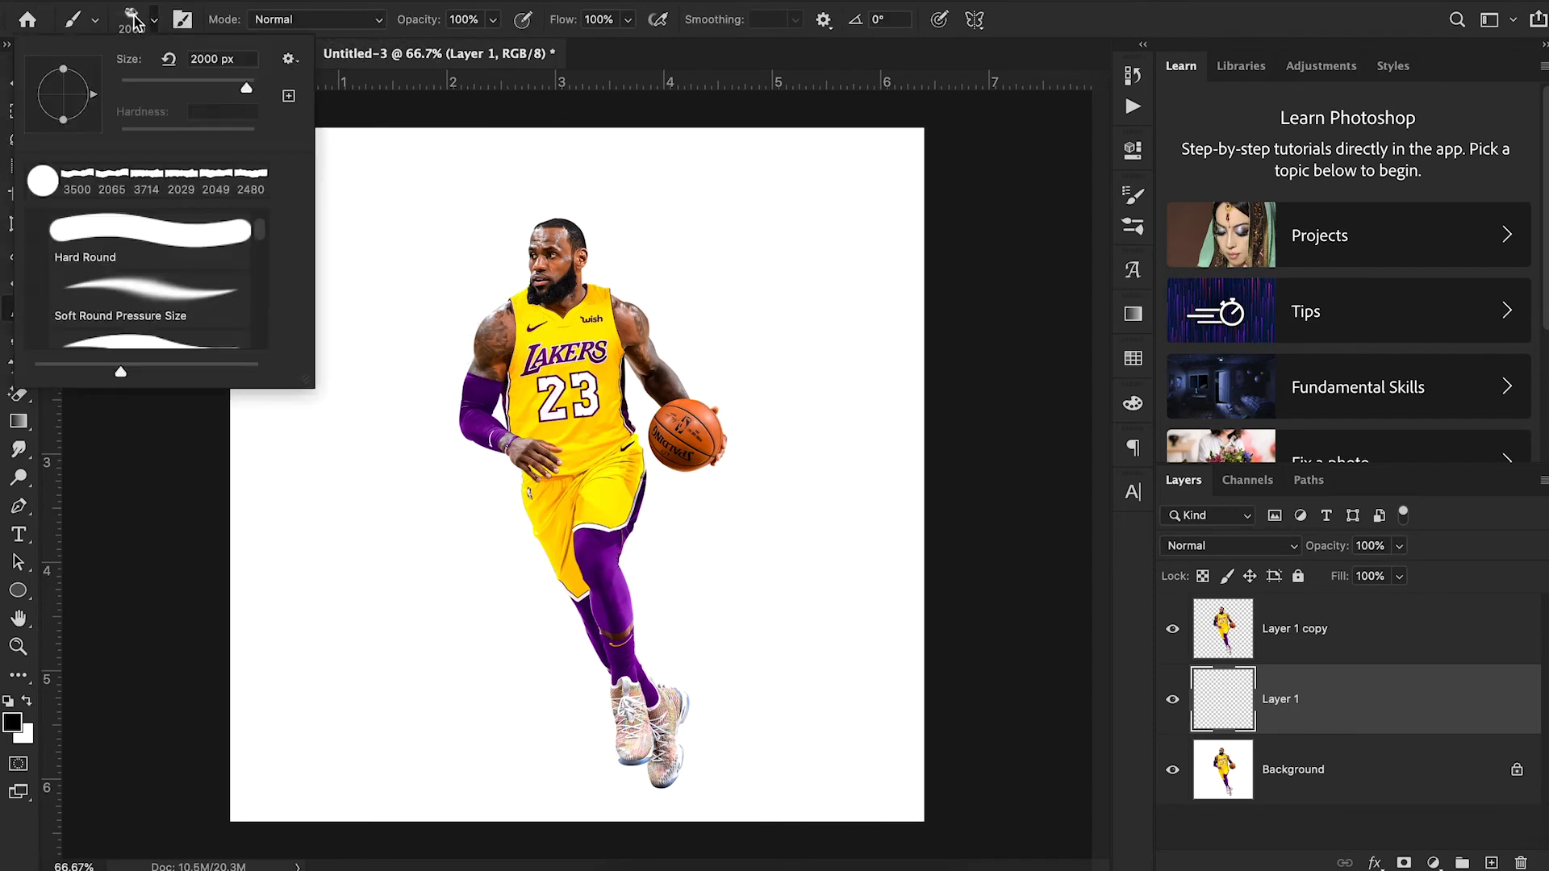
{"action": "left_click", "coordinate": [53, 184]}
{"action": "left_click", "coordinate": [159, 87]}
{"action": "type", "text": "20"}
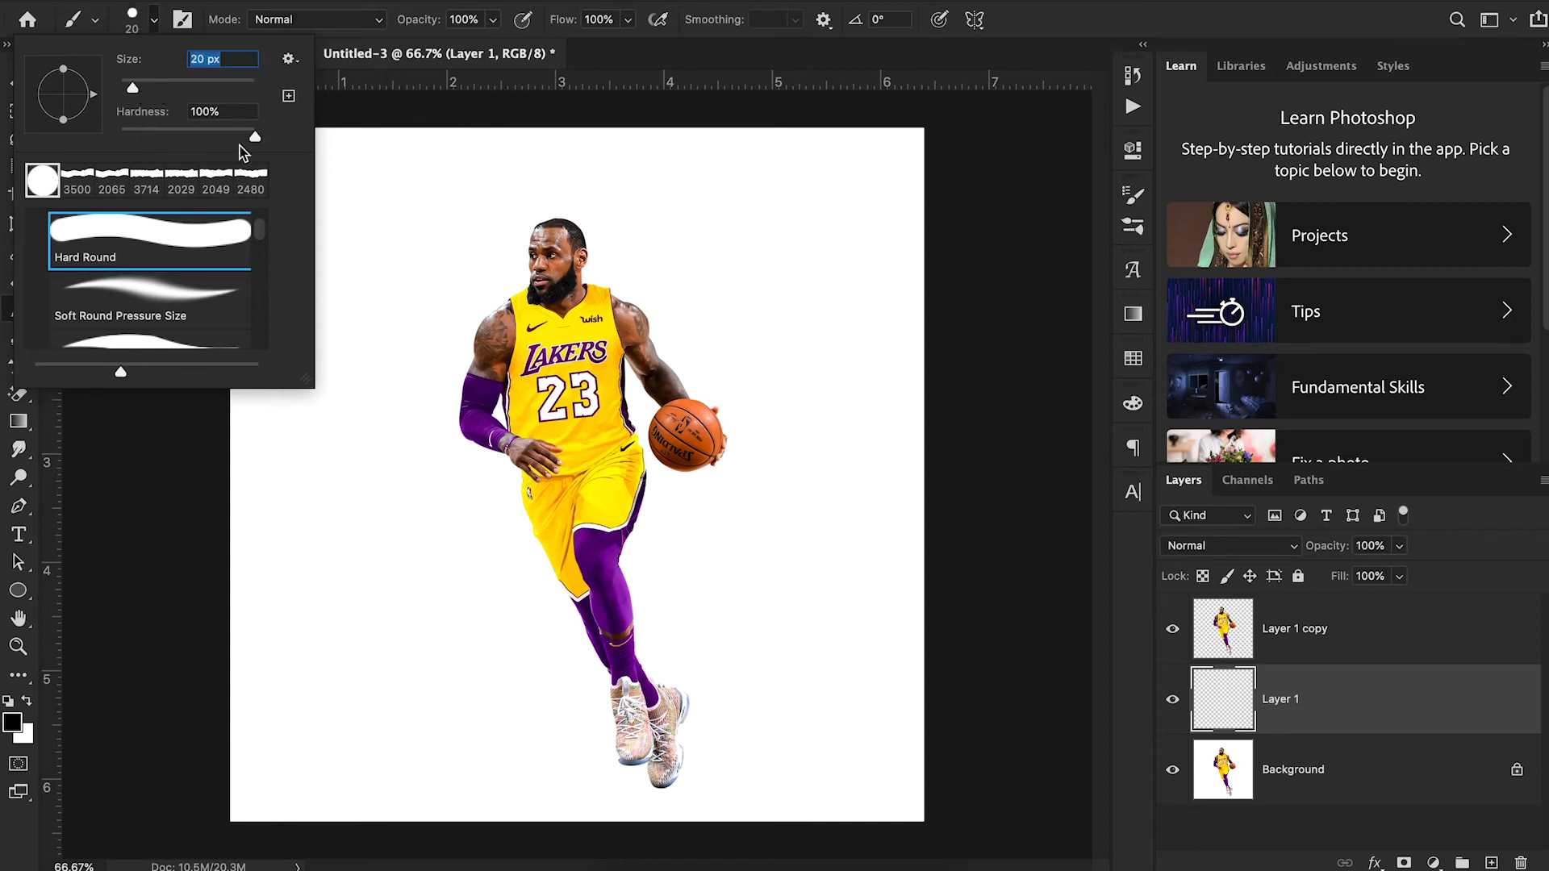
{"action": "key", "text": "Return"}
- Paint a black test line from the jersey to the beard, then delete that stroke layer
{"action": "left_click", "coordinate": [523, 402]}
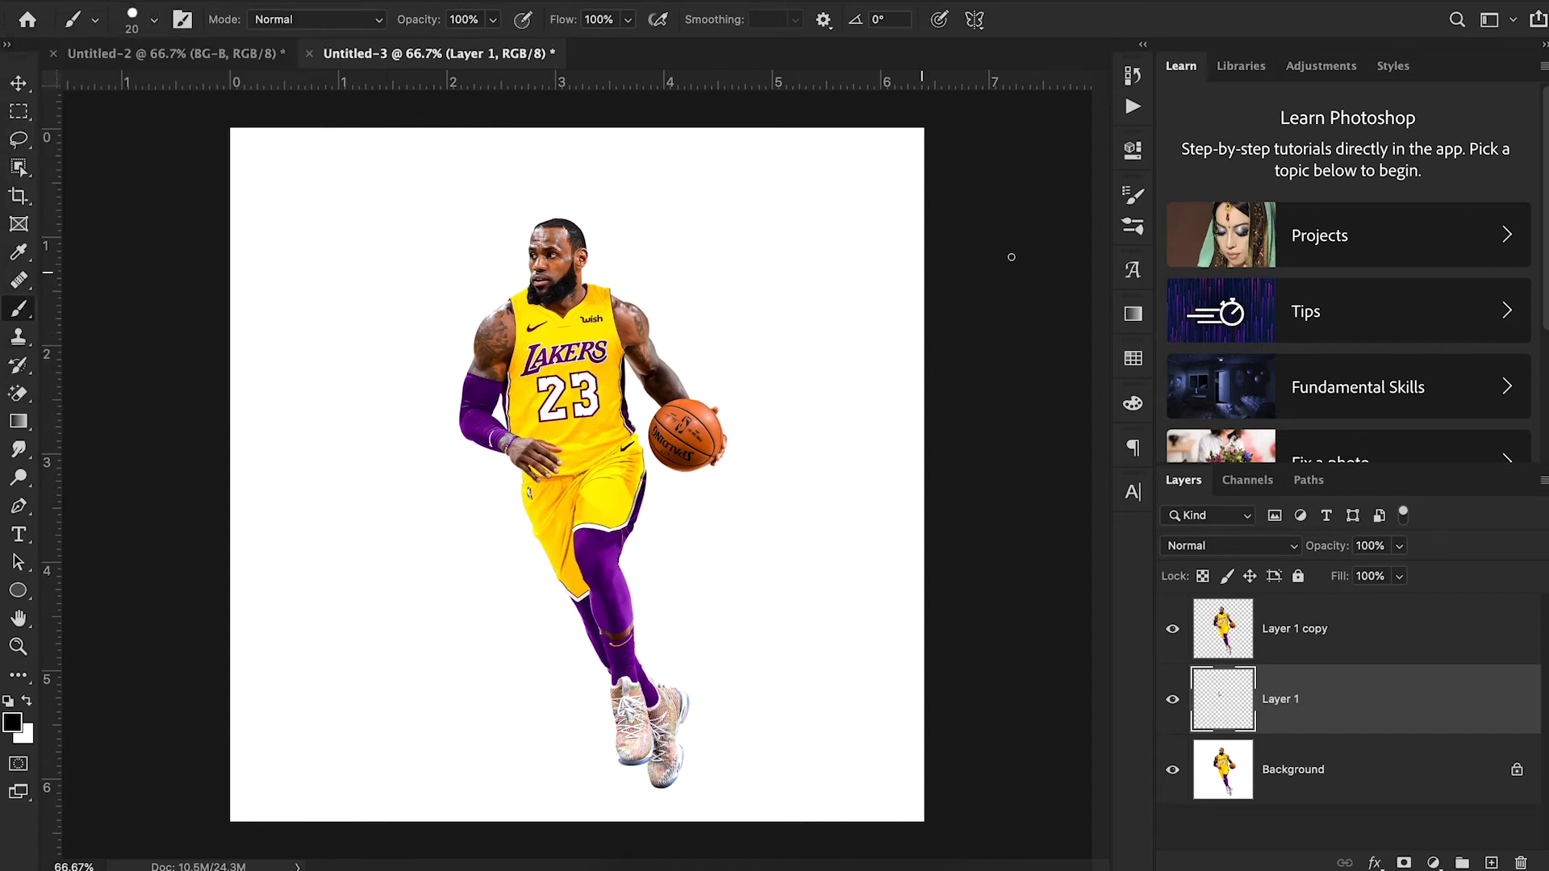
{"action": "left_click", "coordinate": [1172, 628]}
{"action": "mouse_move", "coordinate": [542, 390]}
{"action": "left_mouse_down"}
{"action": "mouse_move", "coordinate": [516, 337]}
{"action": "mouse_move", "coordinate": [539, 301]}
{"action": "mouse_move", "coordinate": [538, 244]}
{"action": "mouse_move", "coordinate": [569, 305]}
{"action": "left_mouse_up"}
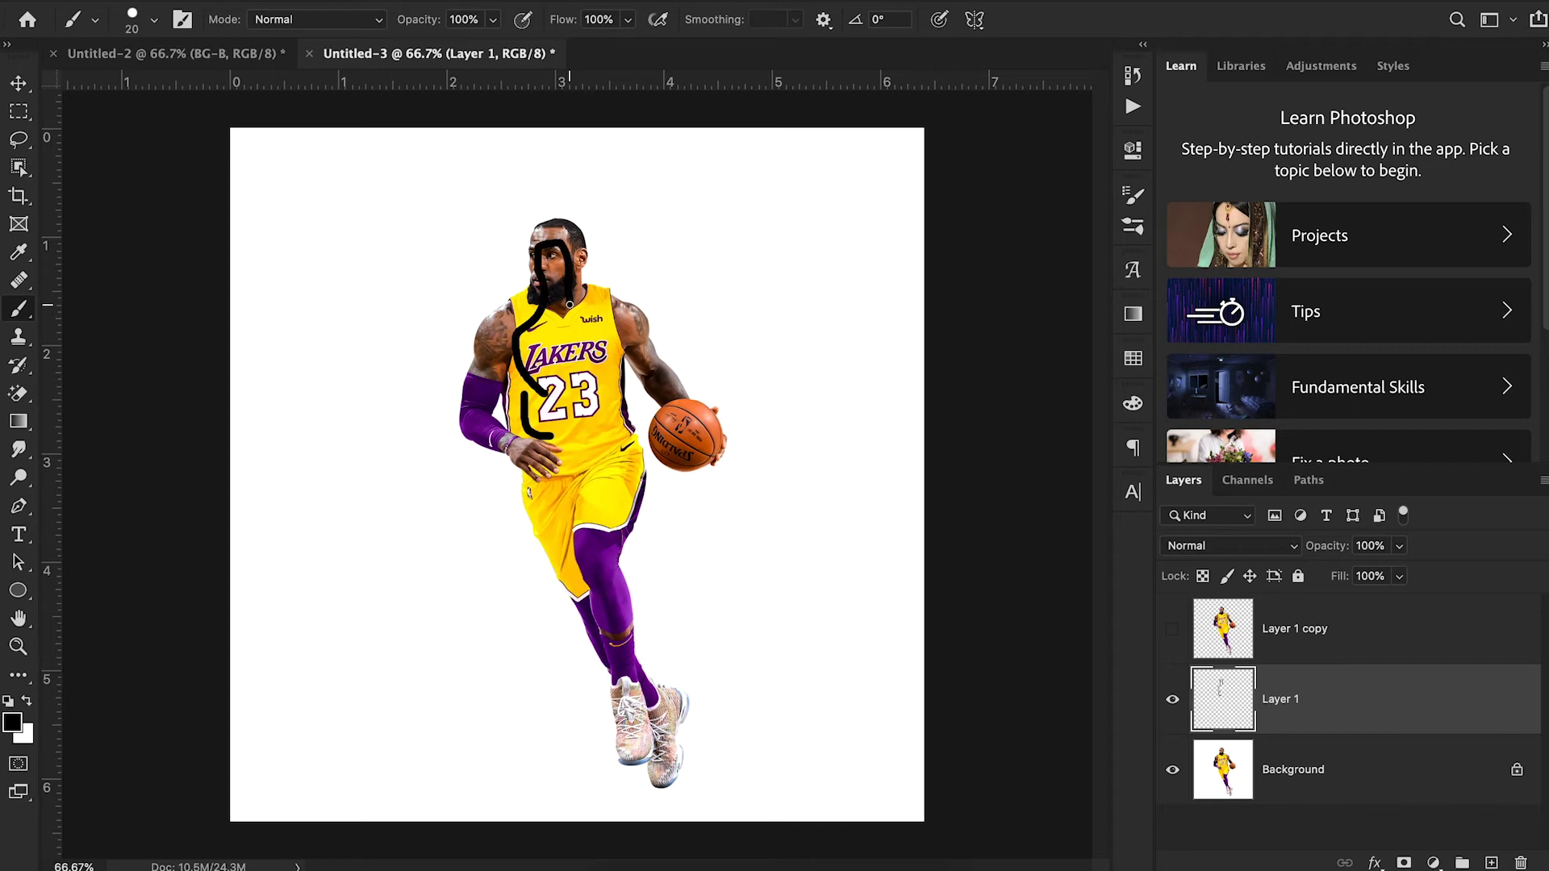
{"action": "left_click", "coordinate": [18, 83]}
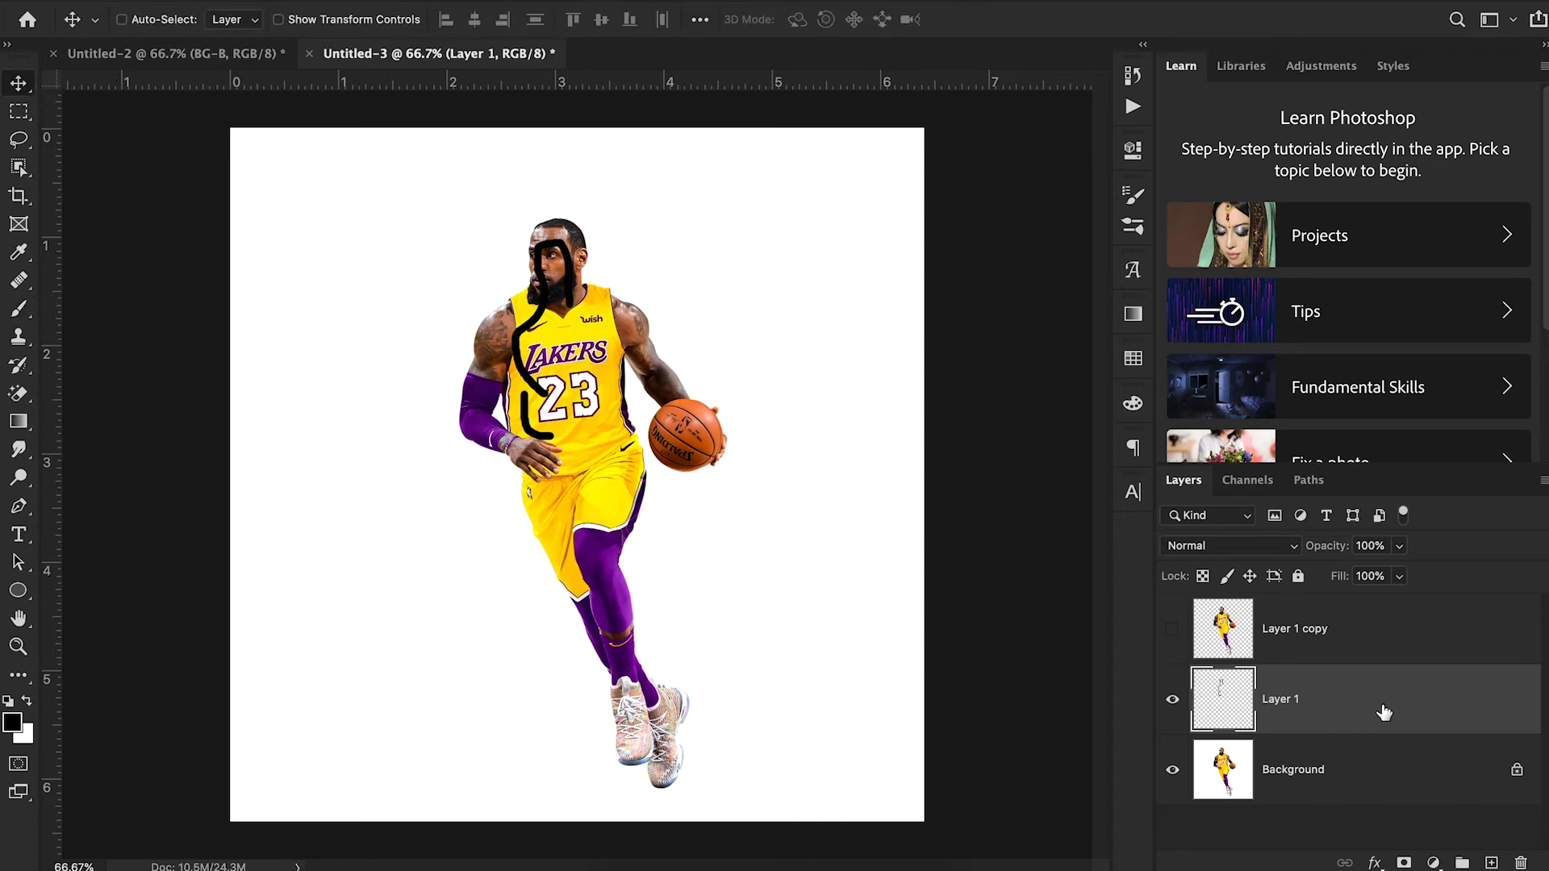
{"action": "key", "text": "Delete"}
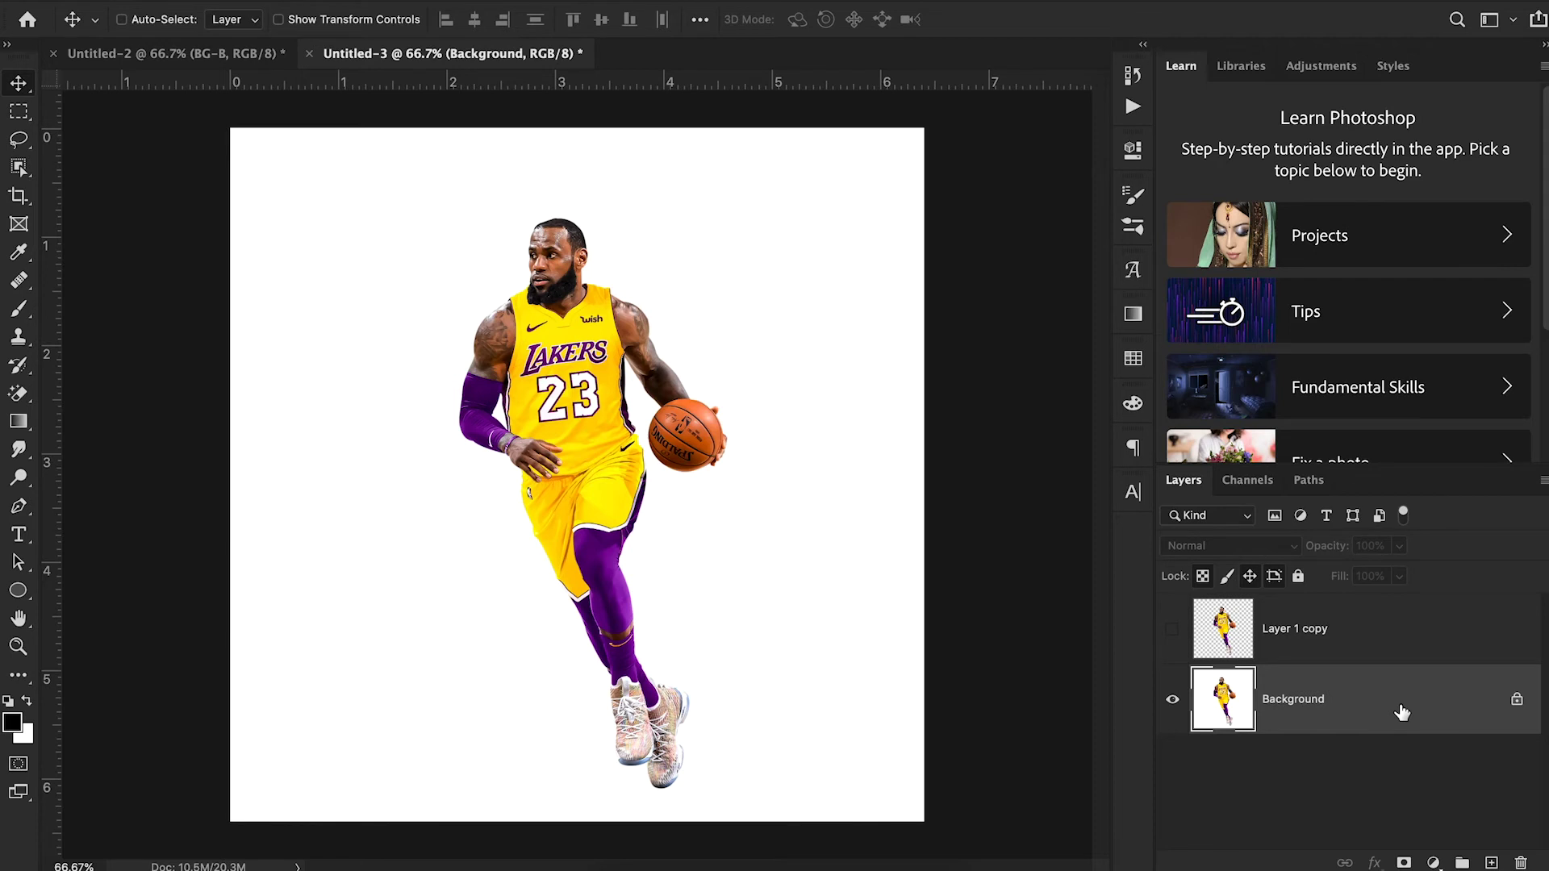
- Unhide Layer 1 copy and rename it 'brush'
{"action": "left_click", "coordinate": [1171, 630]}
{"action": "double_click", "coordinate": [1291, 632]}
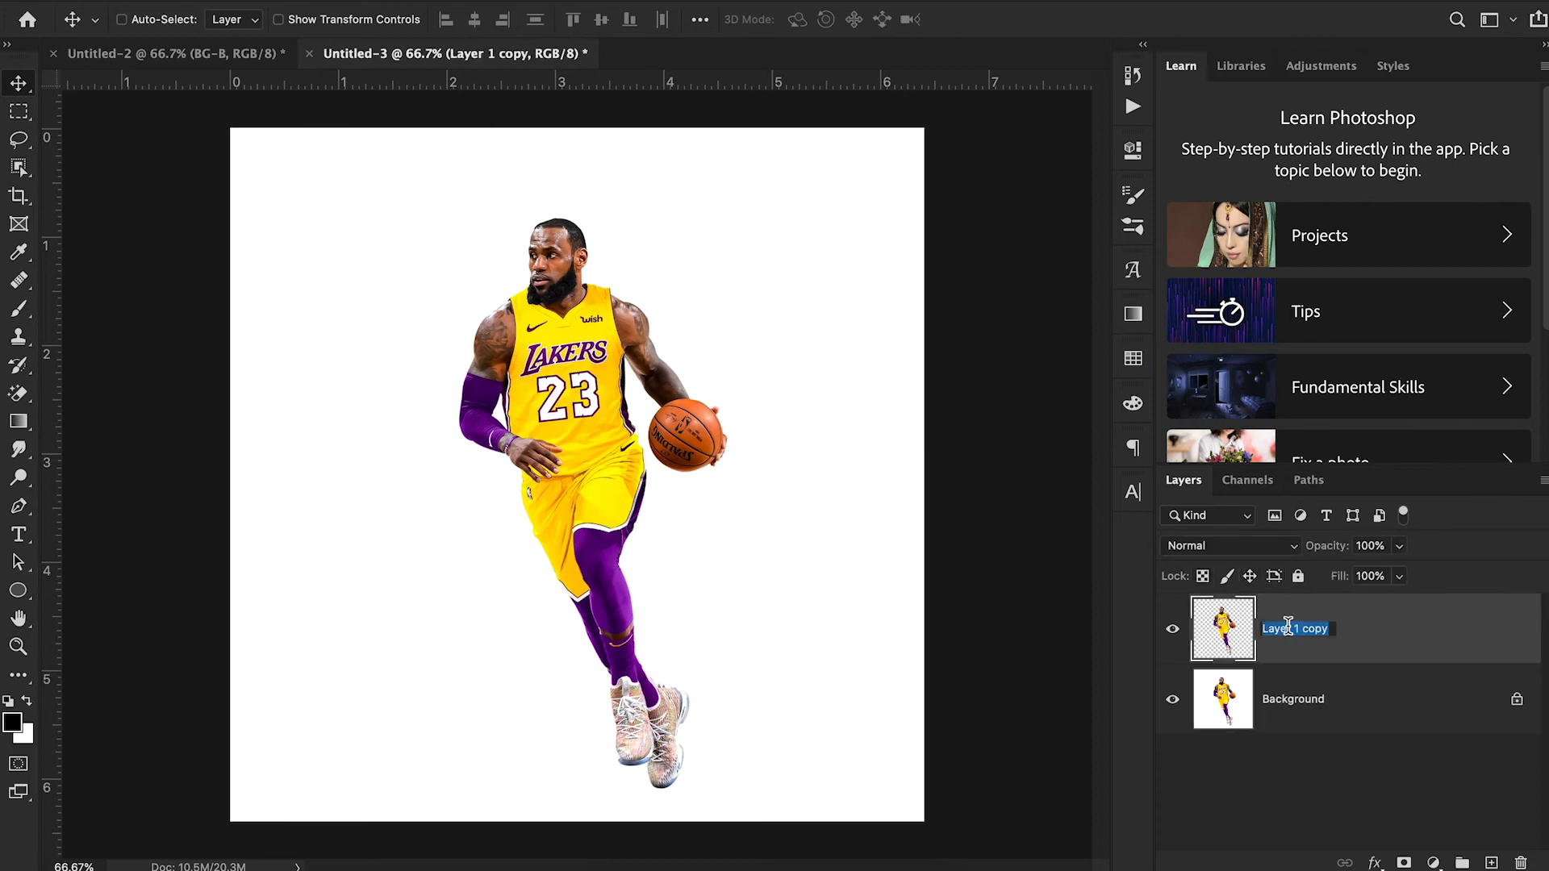
{"action": "type", "text": "brush"}
{"action": "key", "text": "Return"}
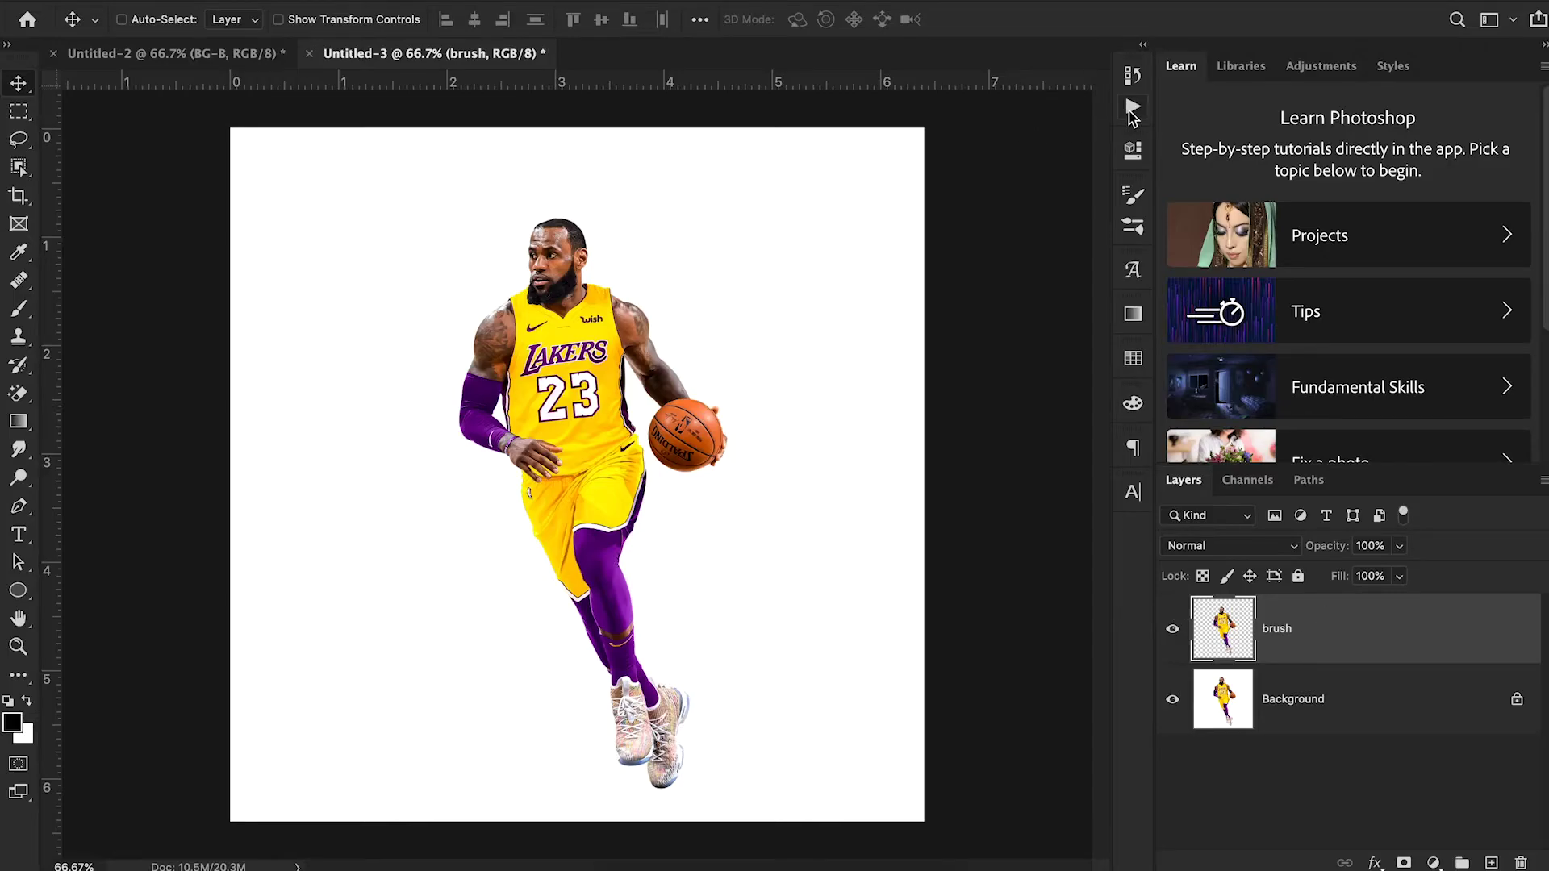
- Play the Powder Explosion 2 action from the Actions panel on Untitled-3
{"action": "left_click", "coordinate": [1133, 109]}
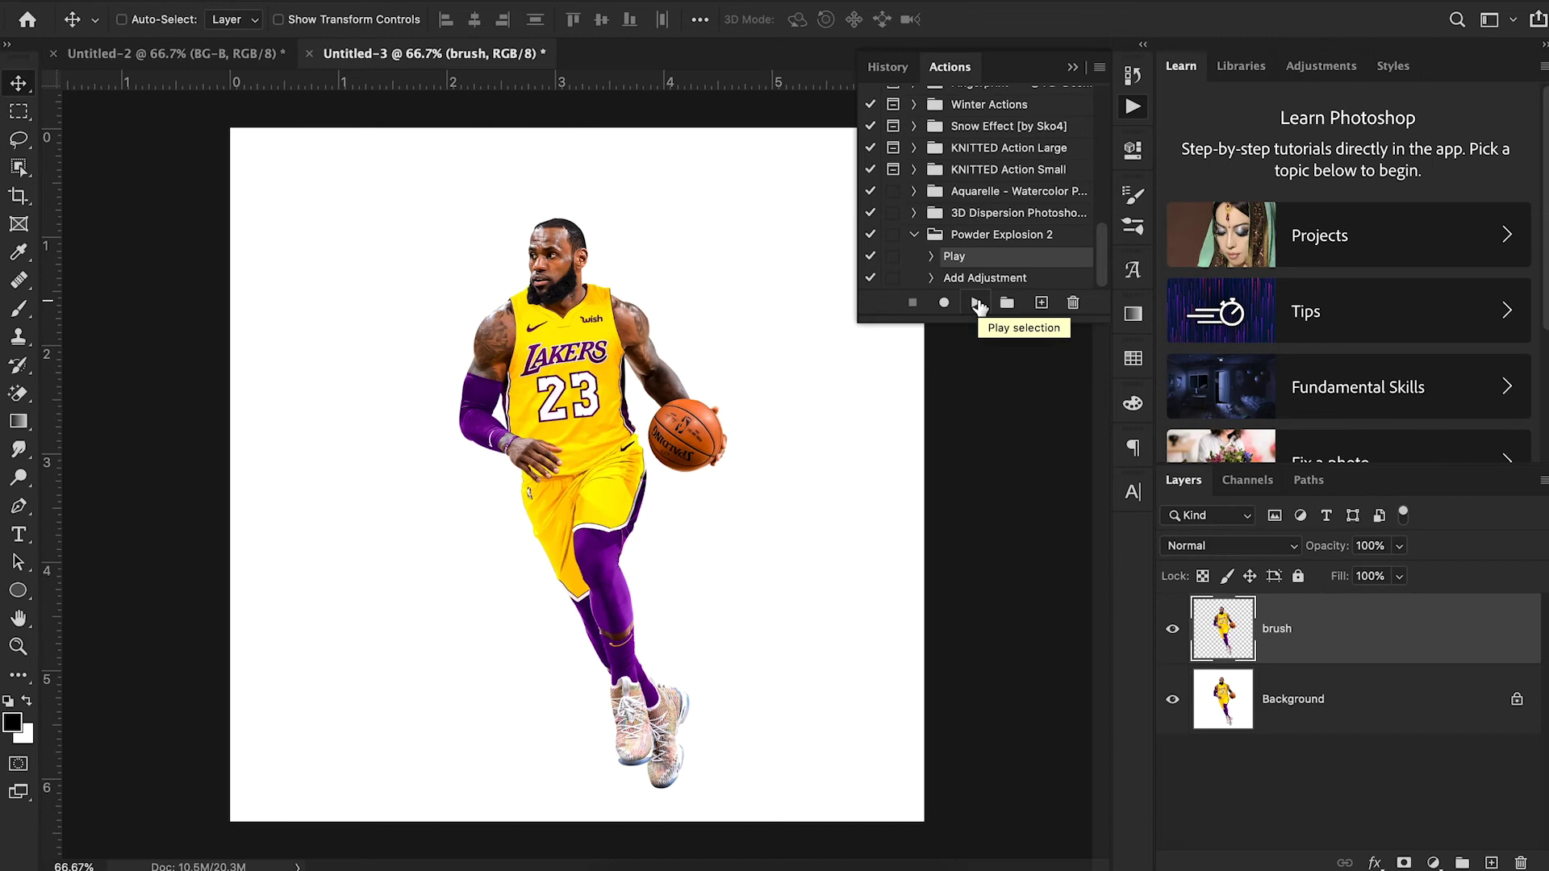
{"action": "left_click", "coordinate": [979, 305]}
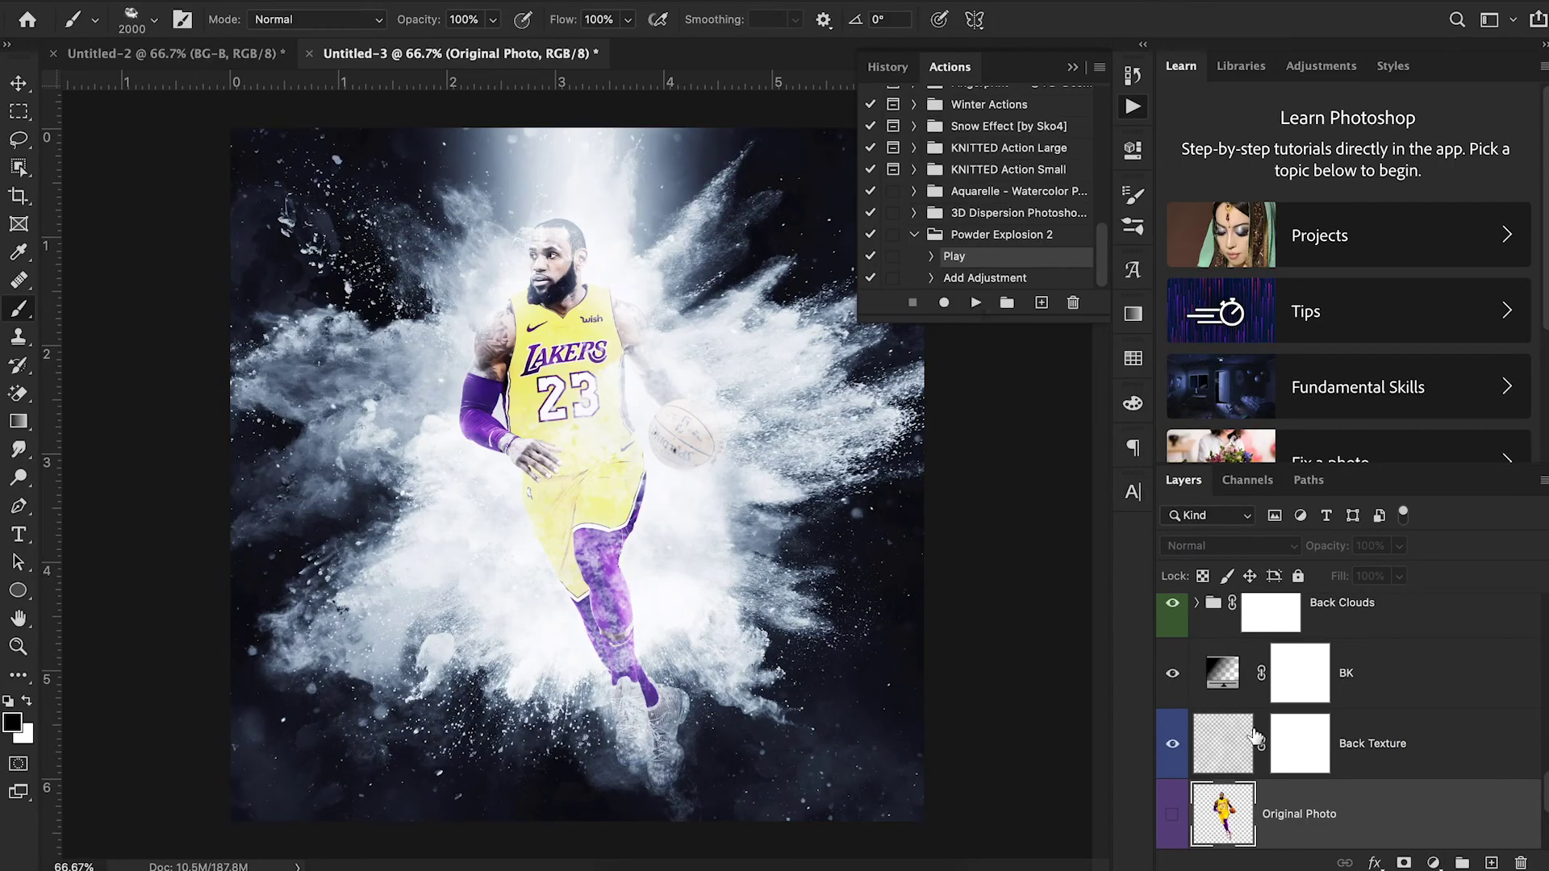
- Review the new layer stack and collapse the Actions panel
{"action": "scroll", "coordinate": [1254, 735], "scroll_direction": "down", "scroll_amount": 15}
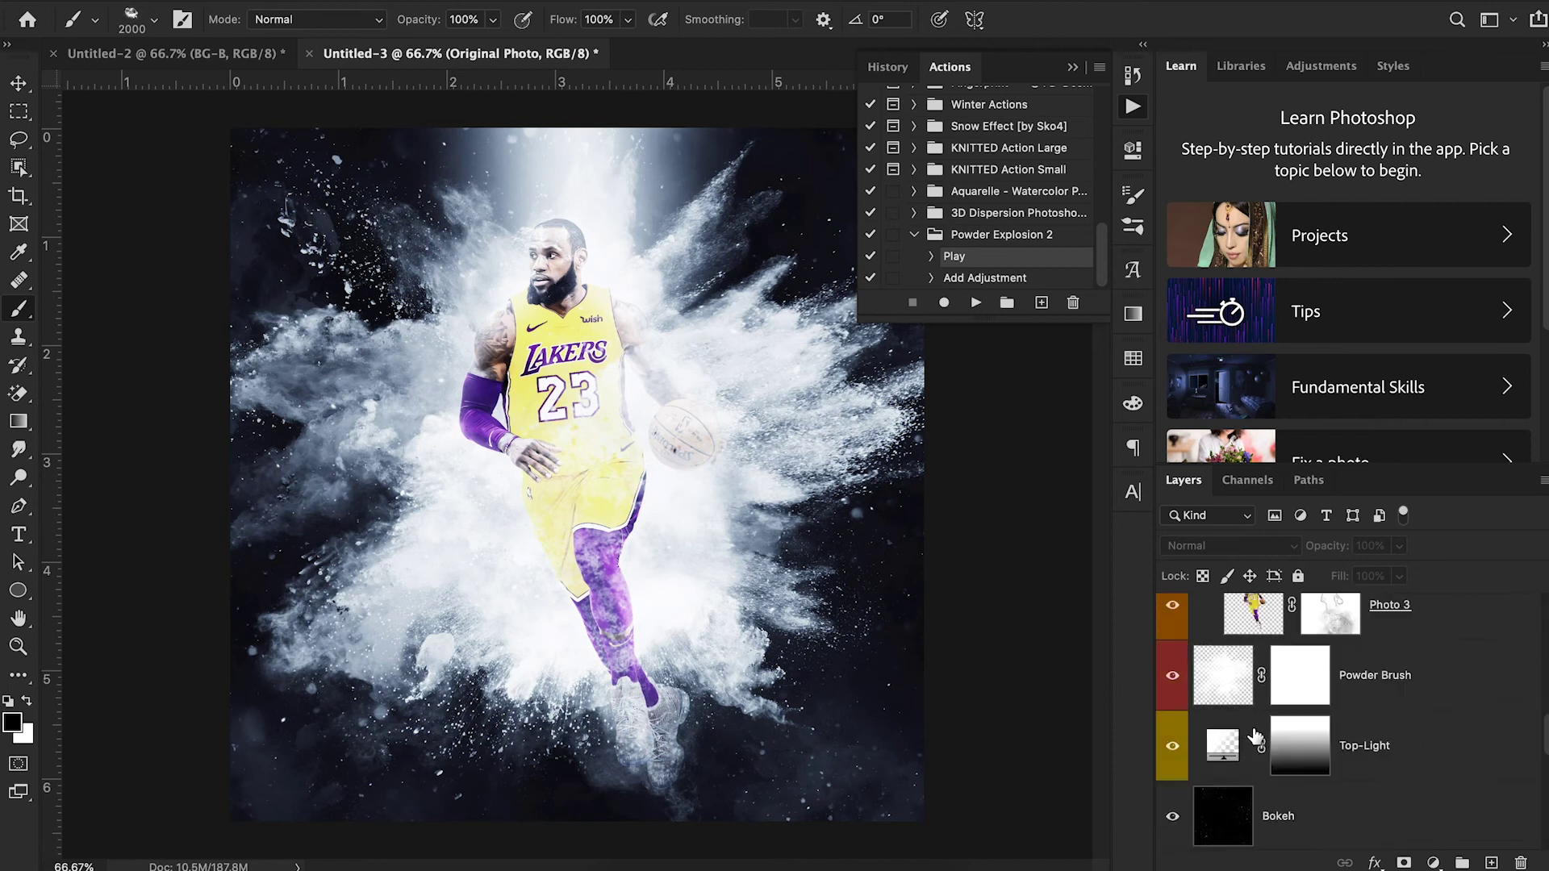
{"action": "scroll", "coordinate": [1254, 736], "scroll_direction": "up", "scroll_amount": 5}
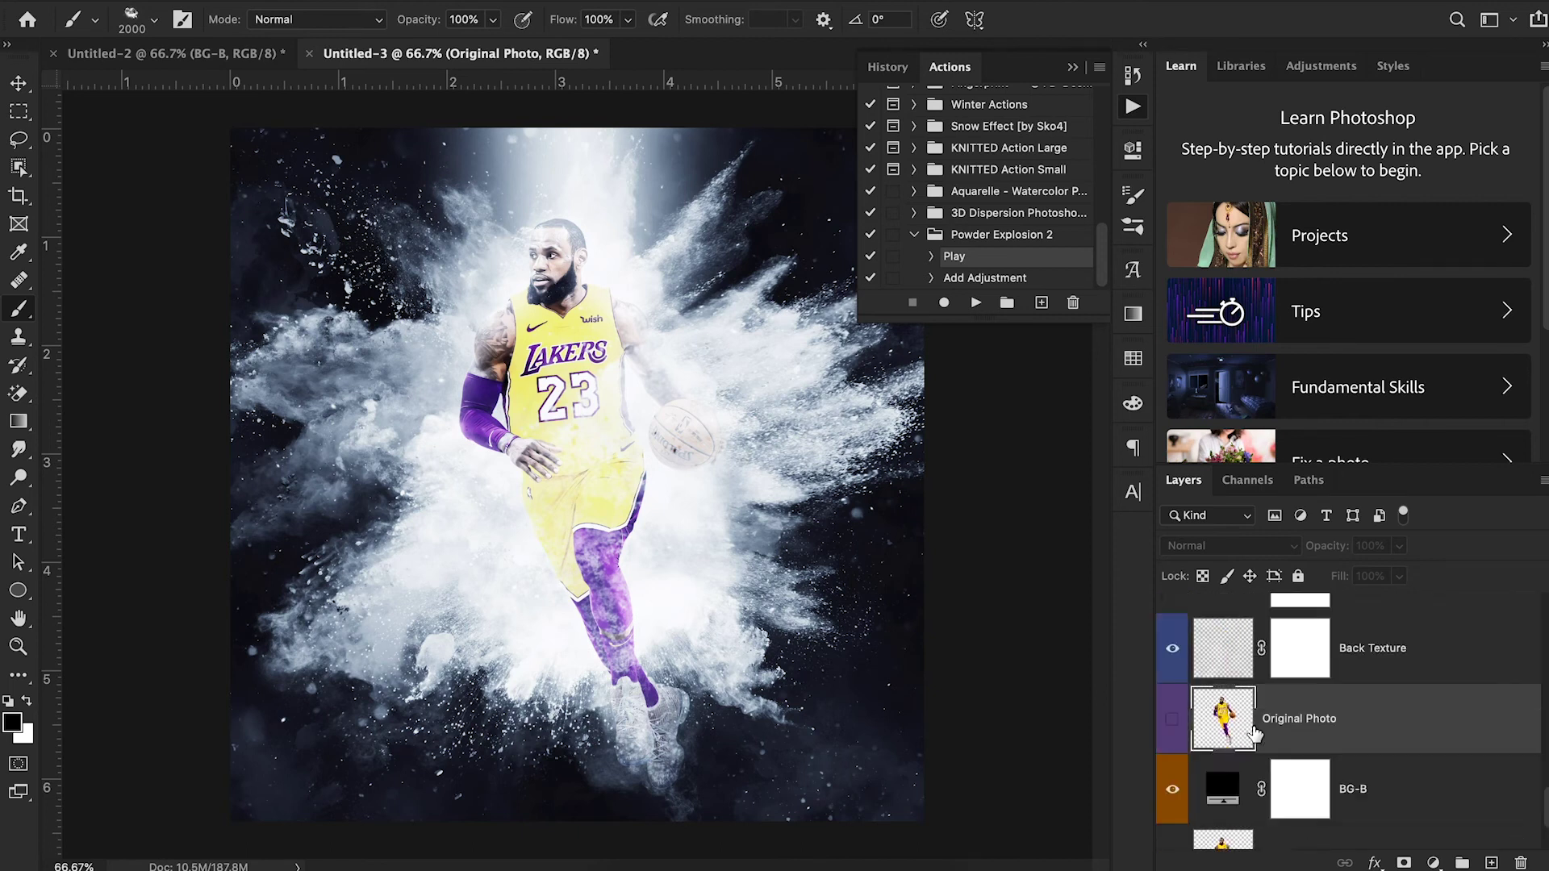
{"action": "left_click", "coordinate": [1072, 68]}
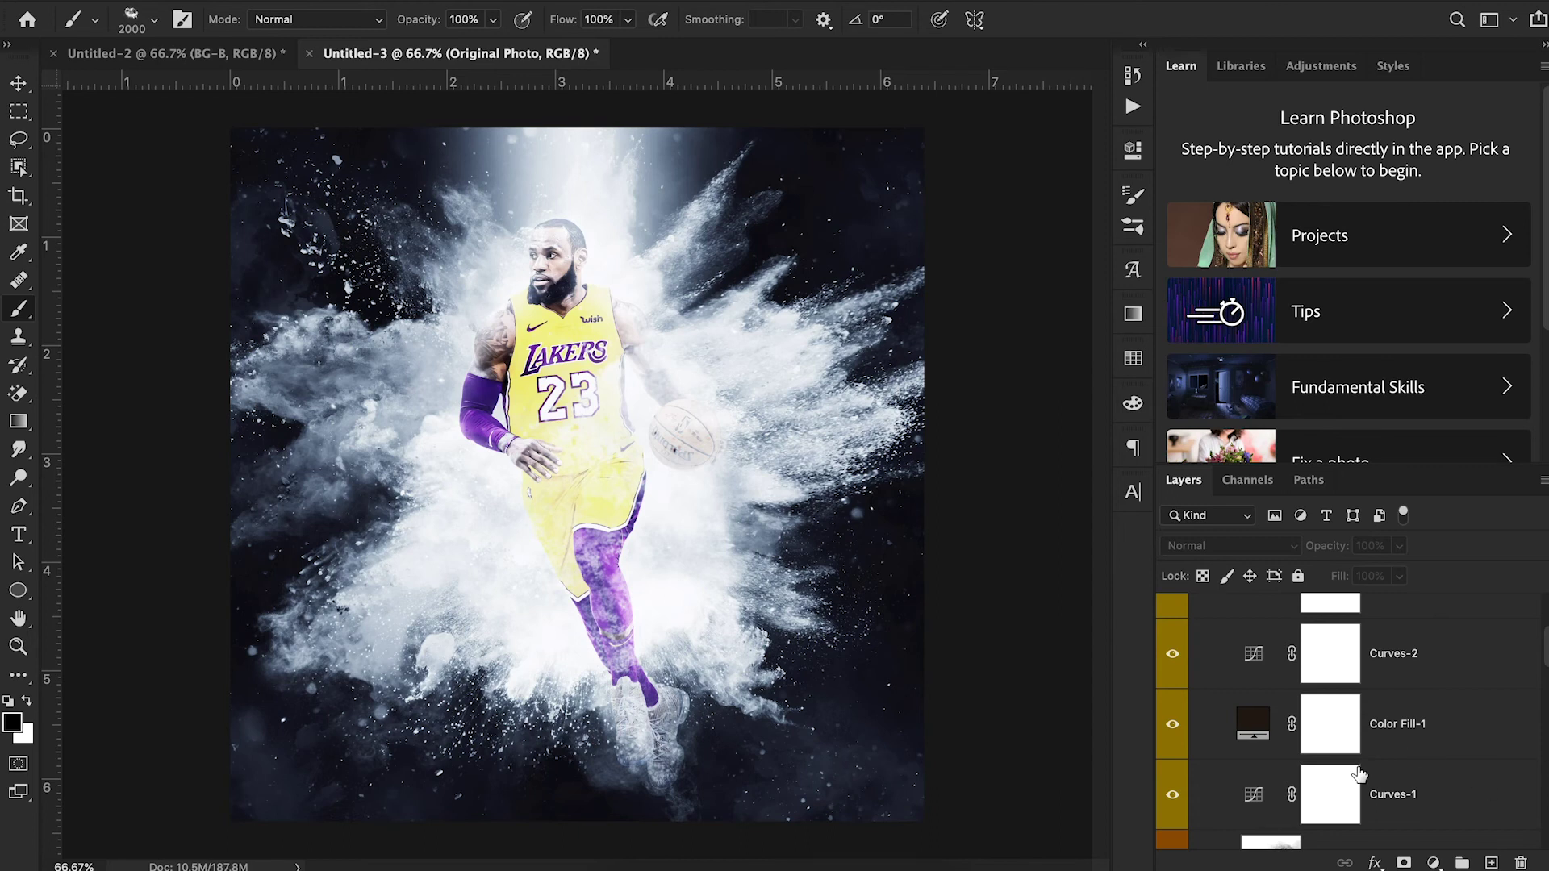
- Compare against the purple Untitled-2 document, ending on the dark Untitled-3 design
{"action": "left_click", "coordinate": [167, 60]}
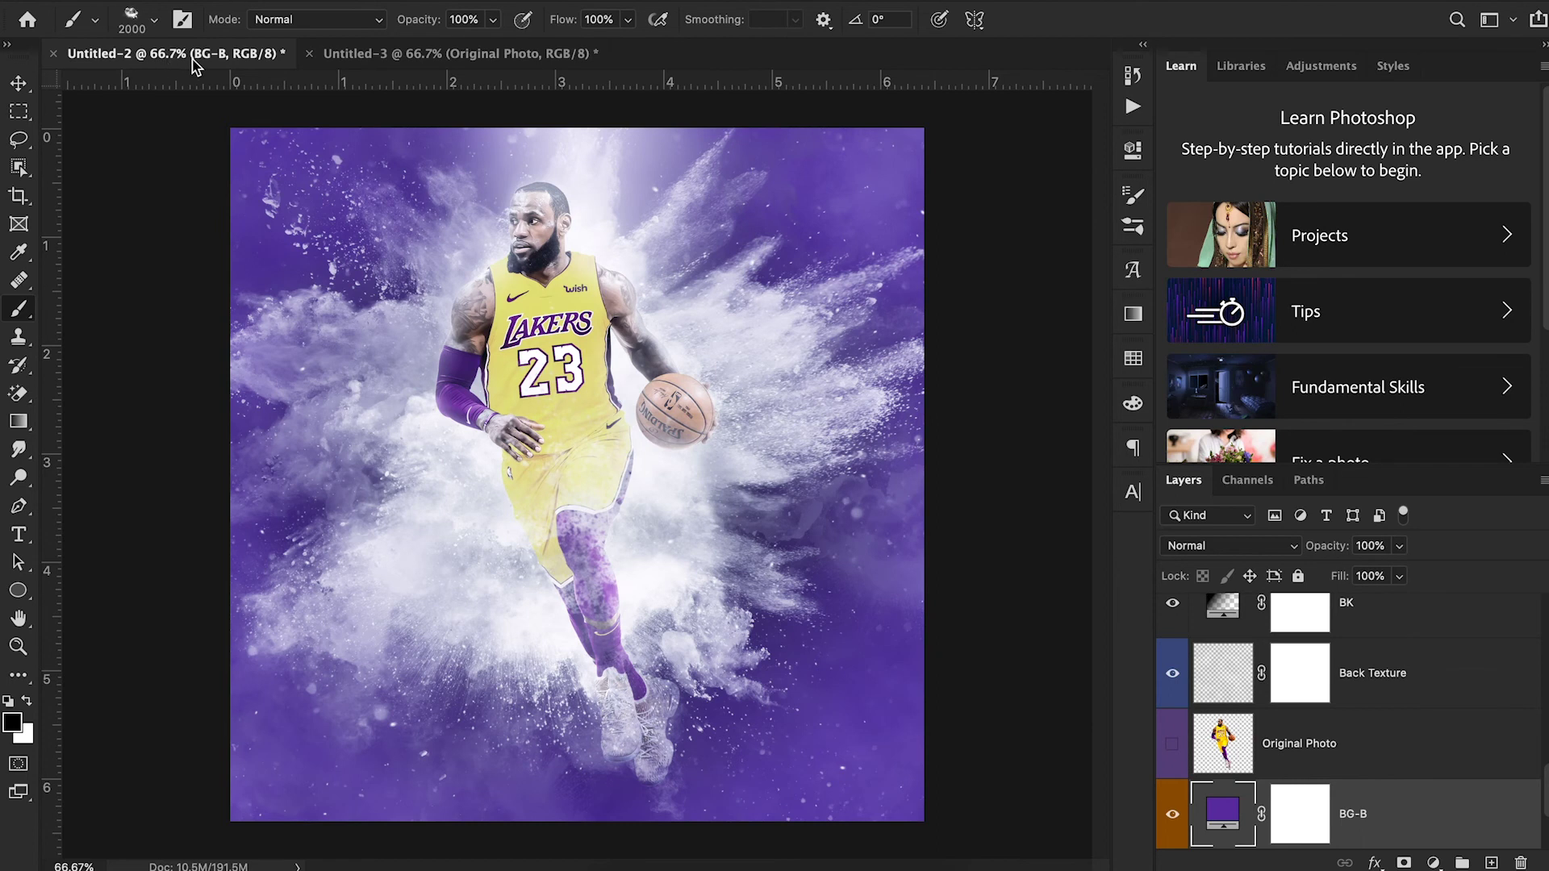
{"action": "left_click", "coordinate": [367, 53]}
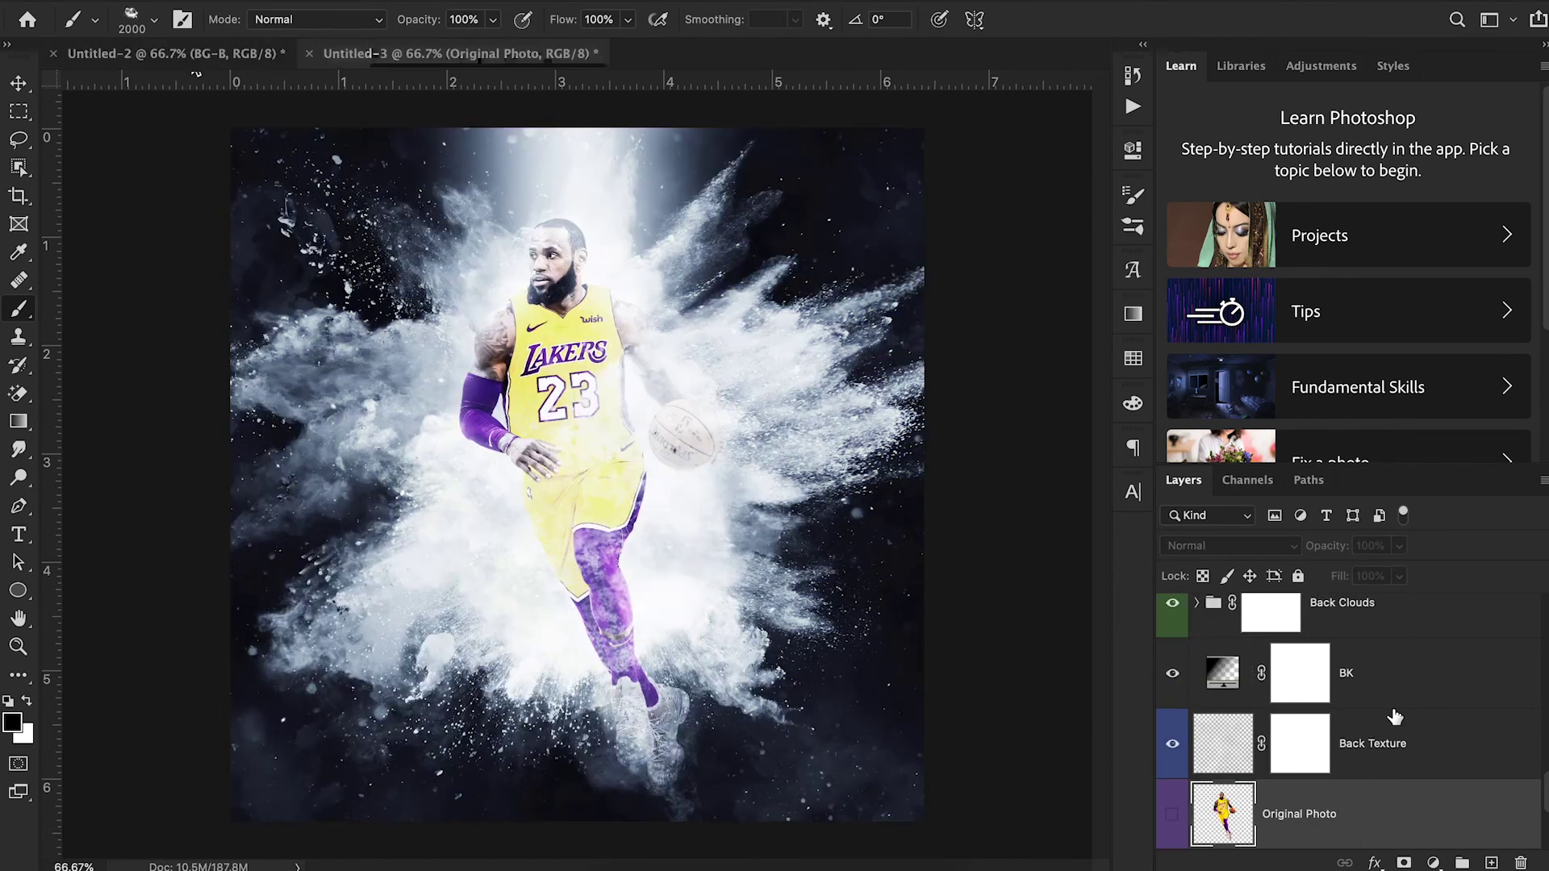
{"action": "key", "text": "ctrl+Tab"}
{"action": "key", "text": "ctrl+Tab"}
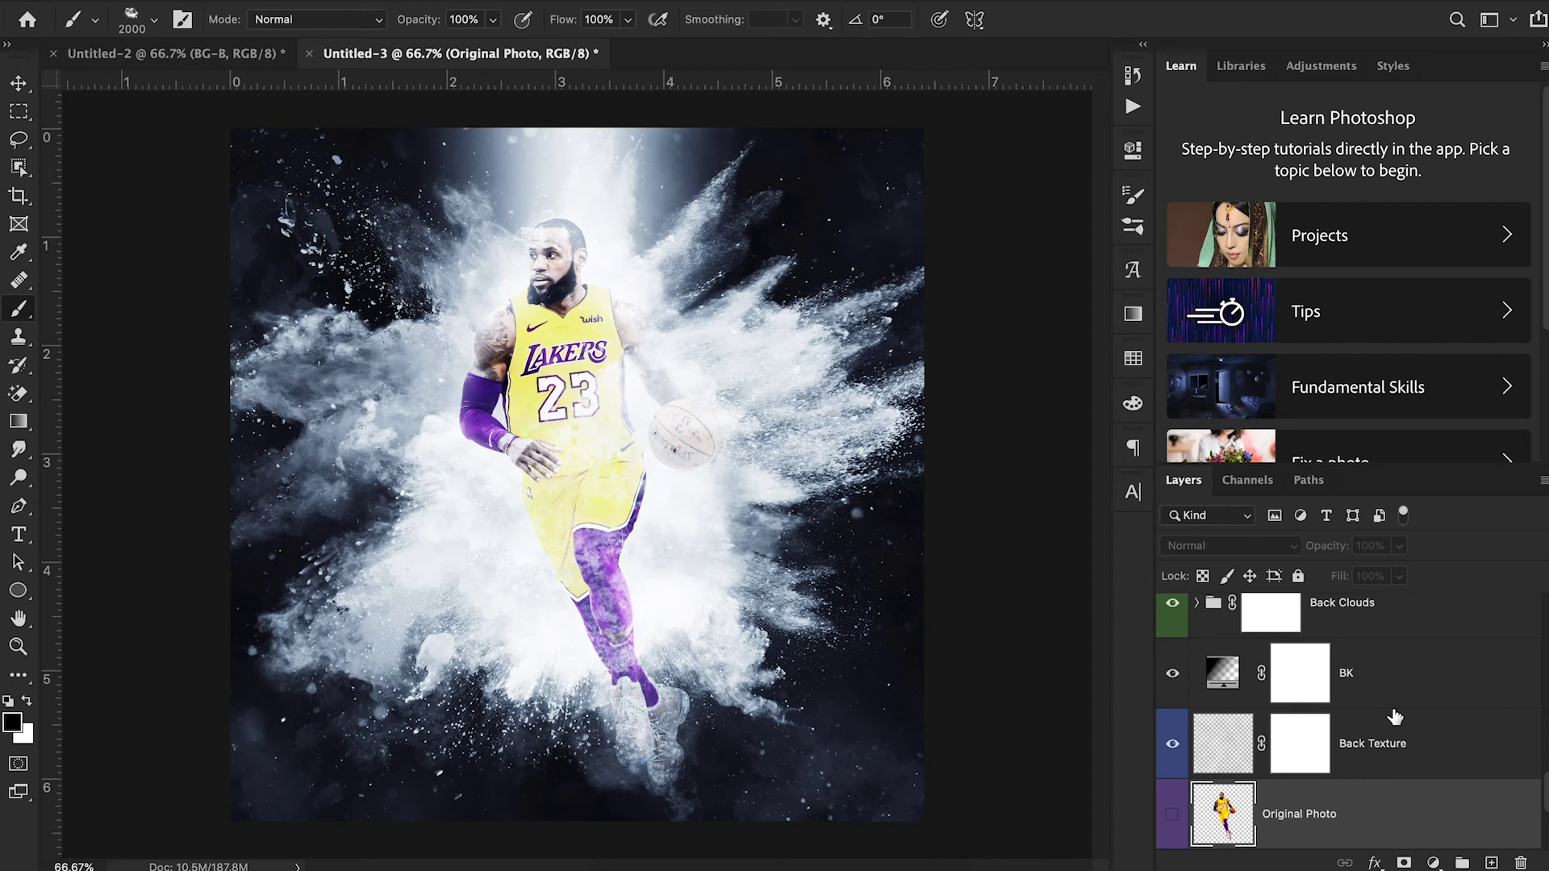
{"action": "scroll", "coordinate": [1395, 717], "scroll_direction": "up", "scroll_amount": 10}
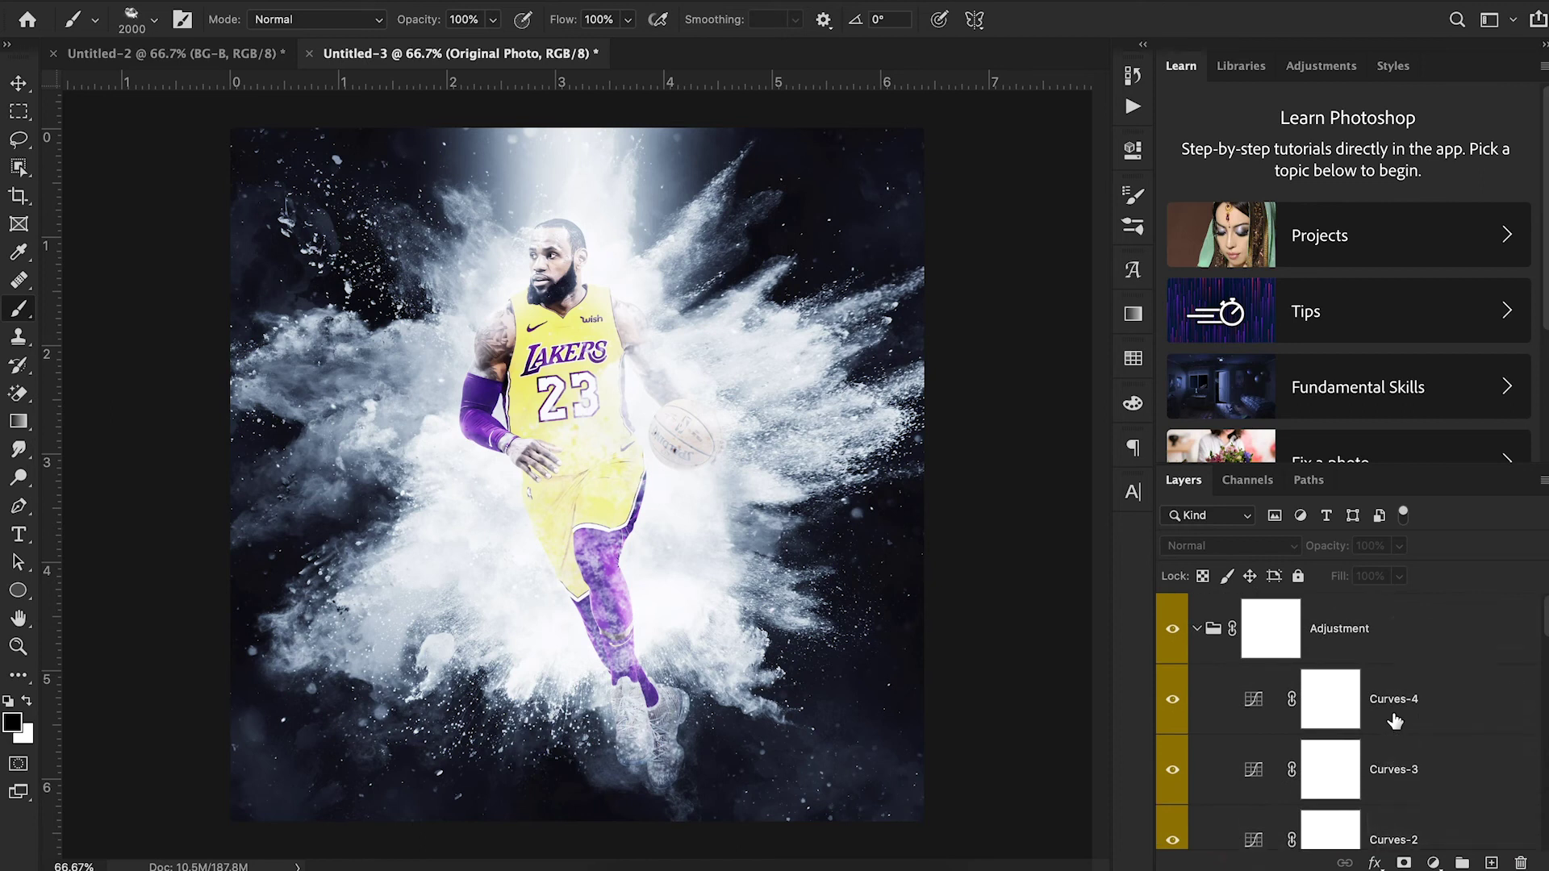
{"action": "scroll", "coordinate": [1395, 720], "scroll_direction": "down", "scroll_amount": 6}
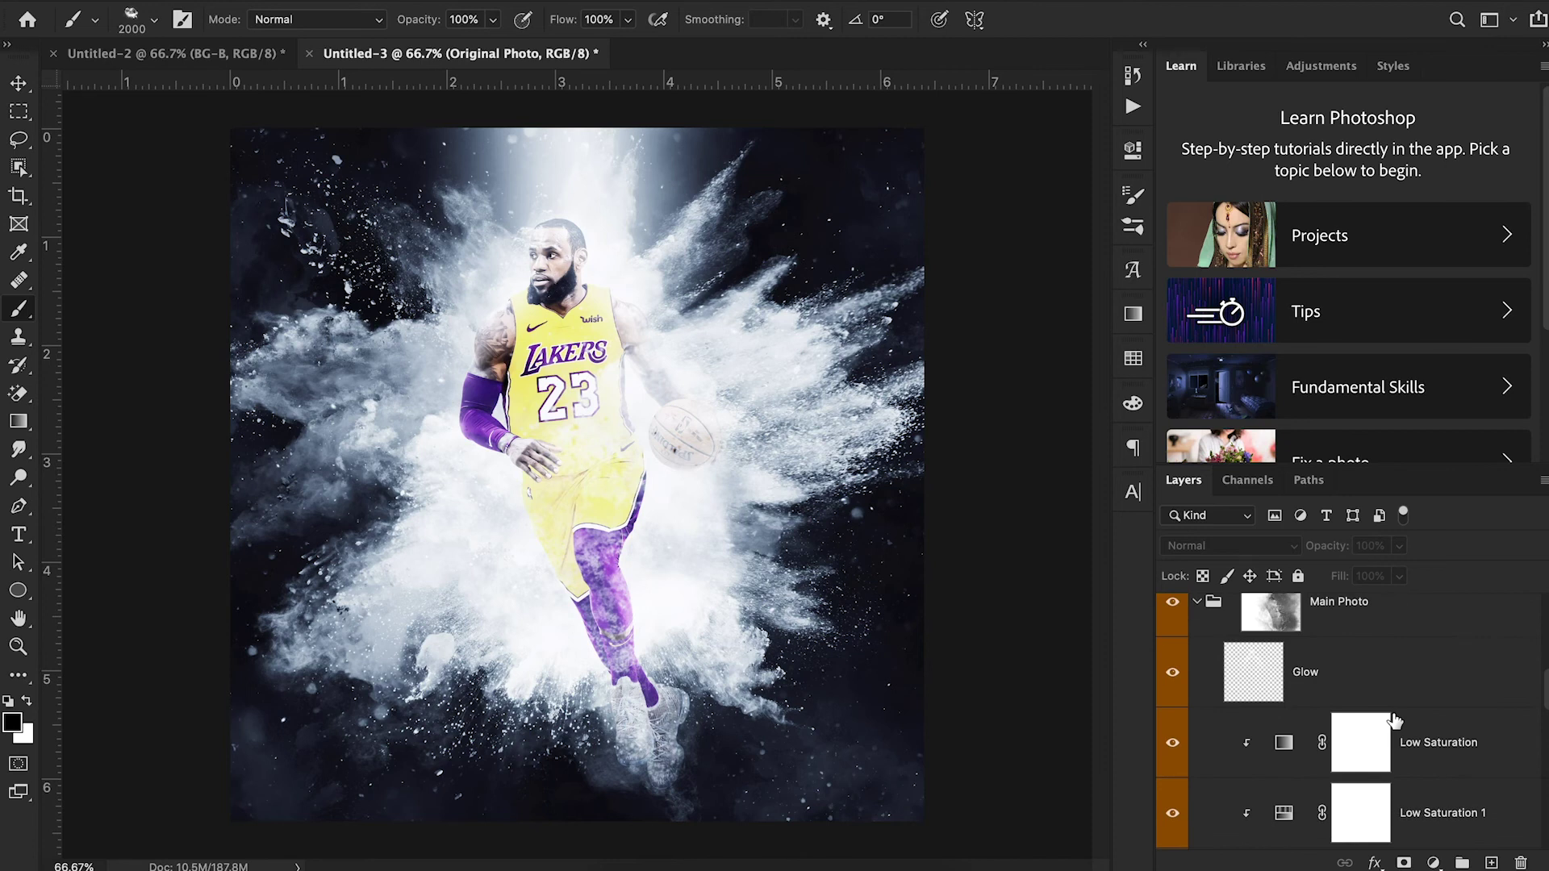
{"action": "scroll", "coordinate": [1395, 721], "scroll_direction": "down", "scroll_amount": 5}
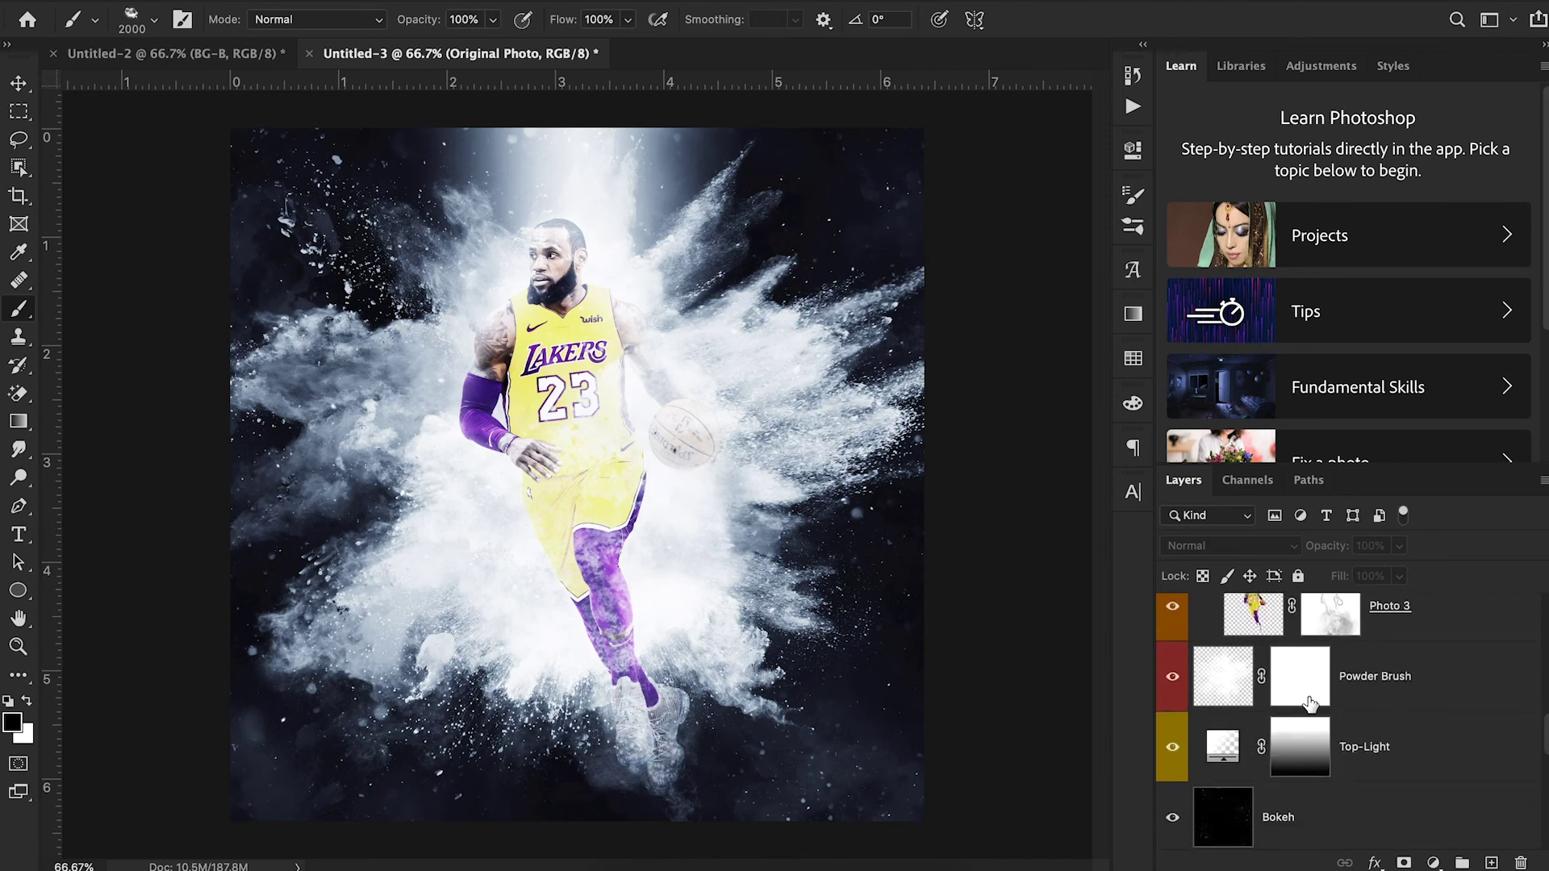
- Toggle the Powder Brush layer to judge its effect, then lower its opacity to 95%
{"action": "left_click", "coordinate": [1173, 679]}
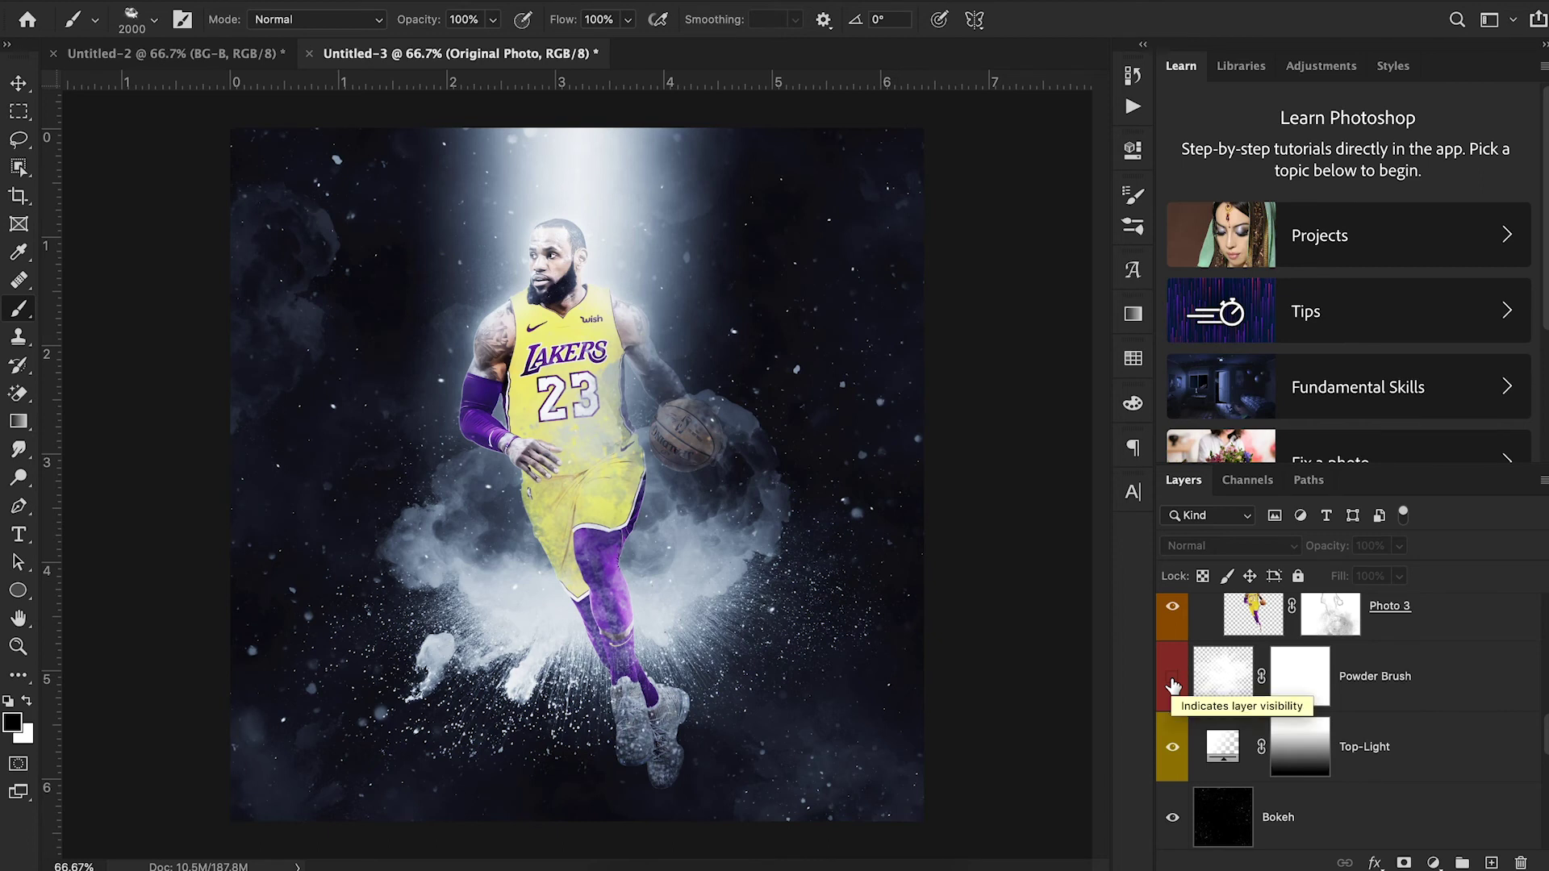
{"action": "left_click", "coordinate": [1173, 682]}
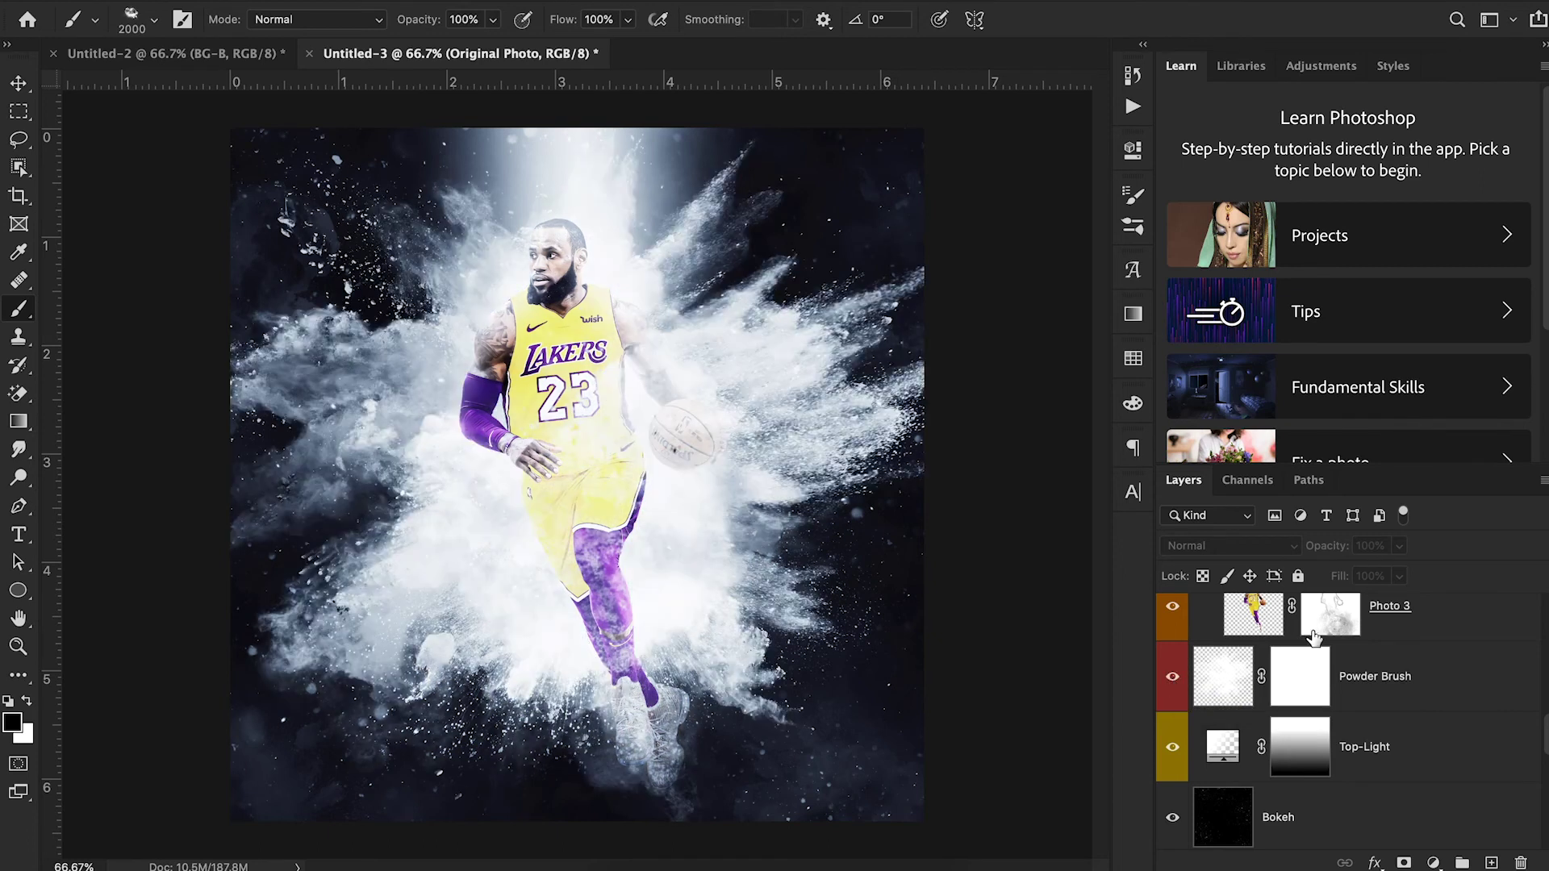
{"action": "left_click", "coordinate": [1412, 692]}
{"action": "left_click", "coordinate": [1401, 546]}
{"action": "left_click_drag", "start_coordinate": [1411, 571], "coordinate": [1345, 574]}
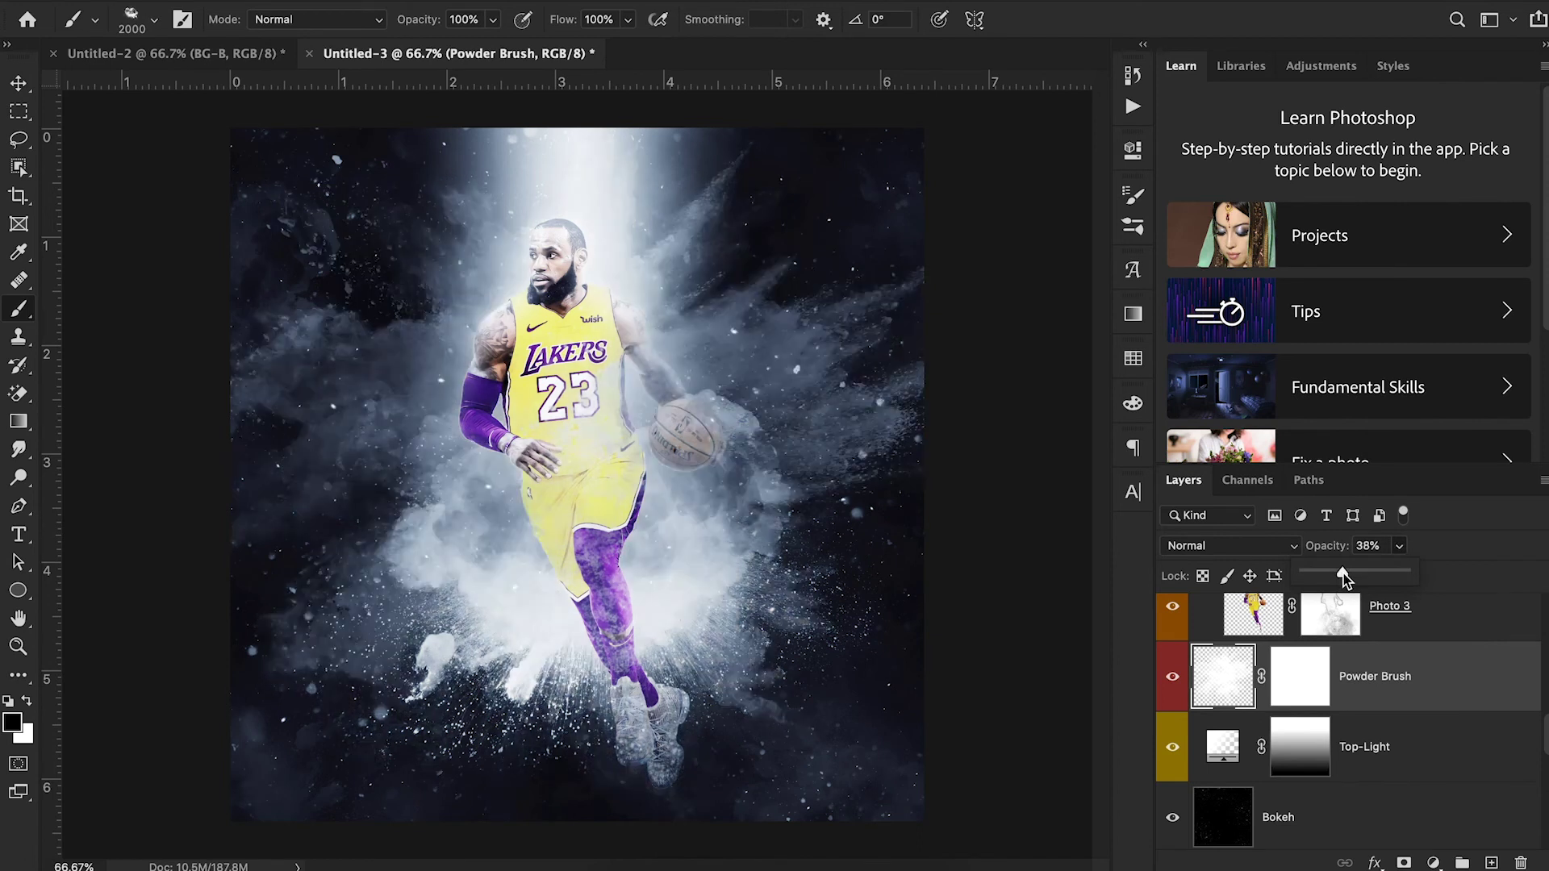
{"action": "type", "text": "95"}
{"action": "key", "text": "Return"}
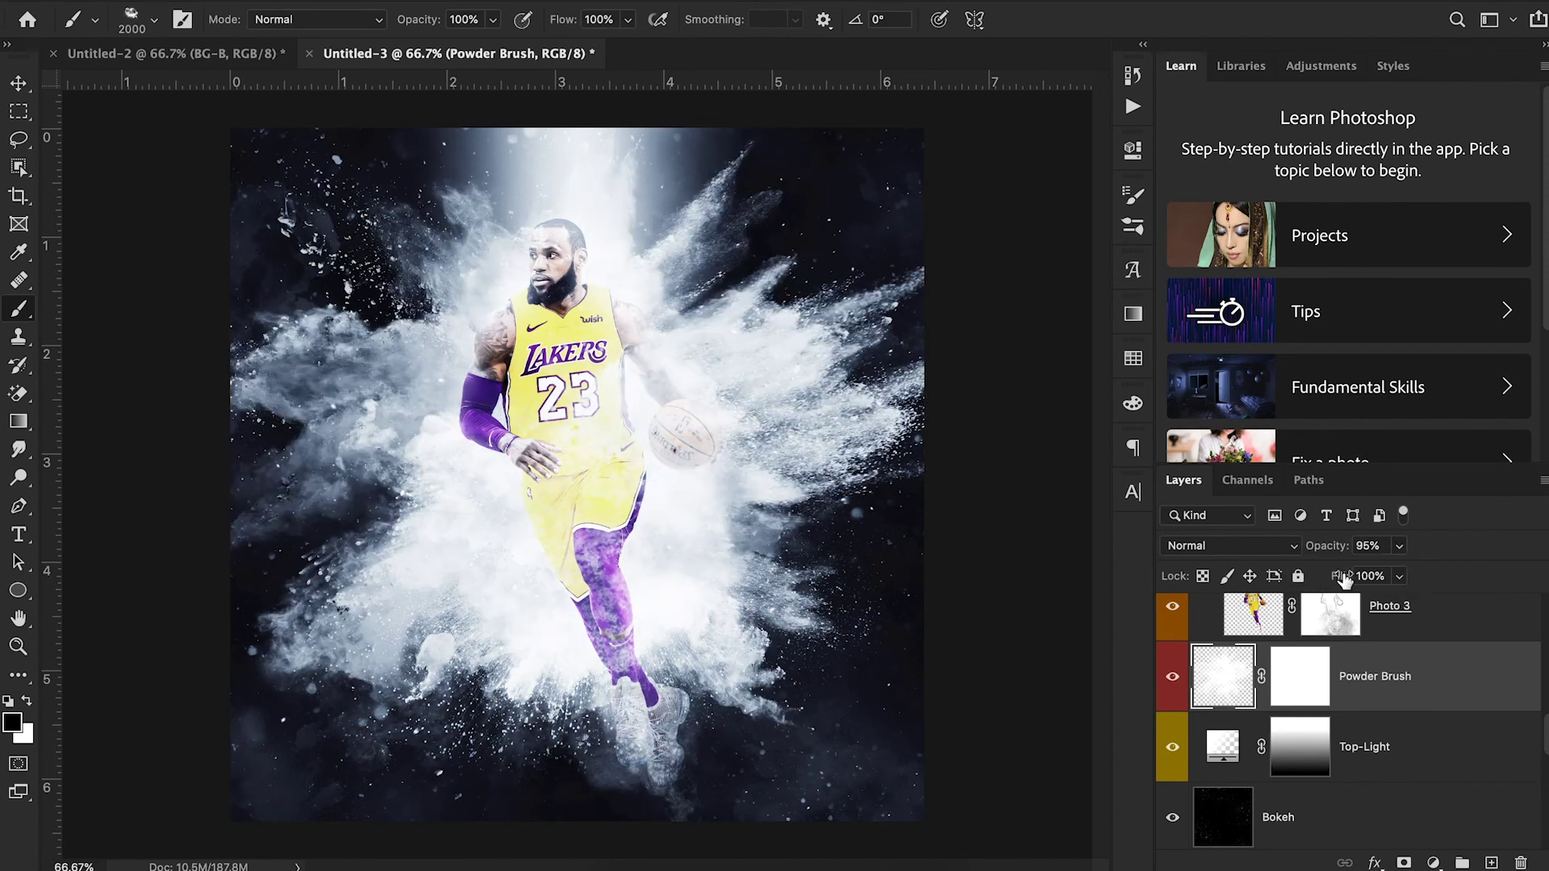
{"action": "scroll", "coordinate": [1358, 720], "scroll_direction": "down", "scroll_amount": 5}
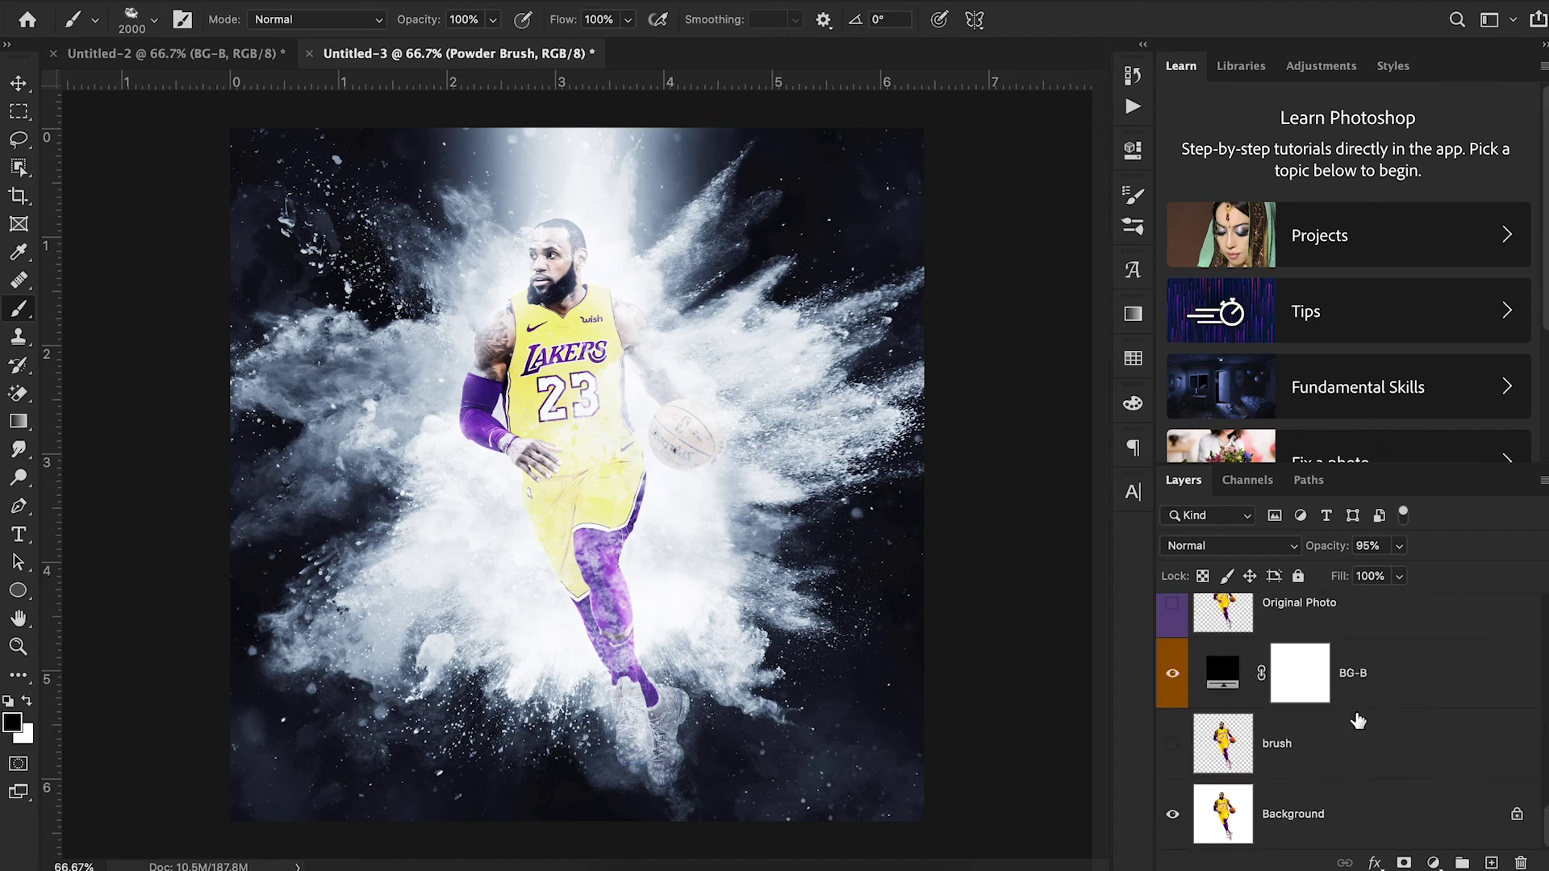
- Fill the BG-B background with the arm sleeve's purple, 6f51ad
{"action": "double_click", "coordinate": [1221, 670]}
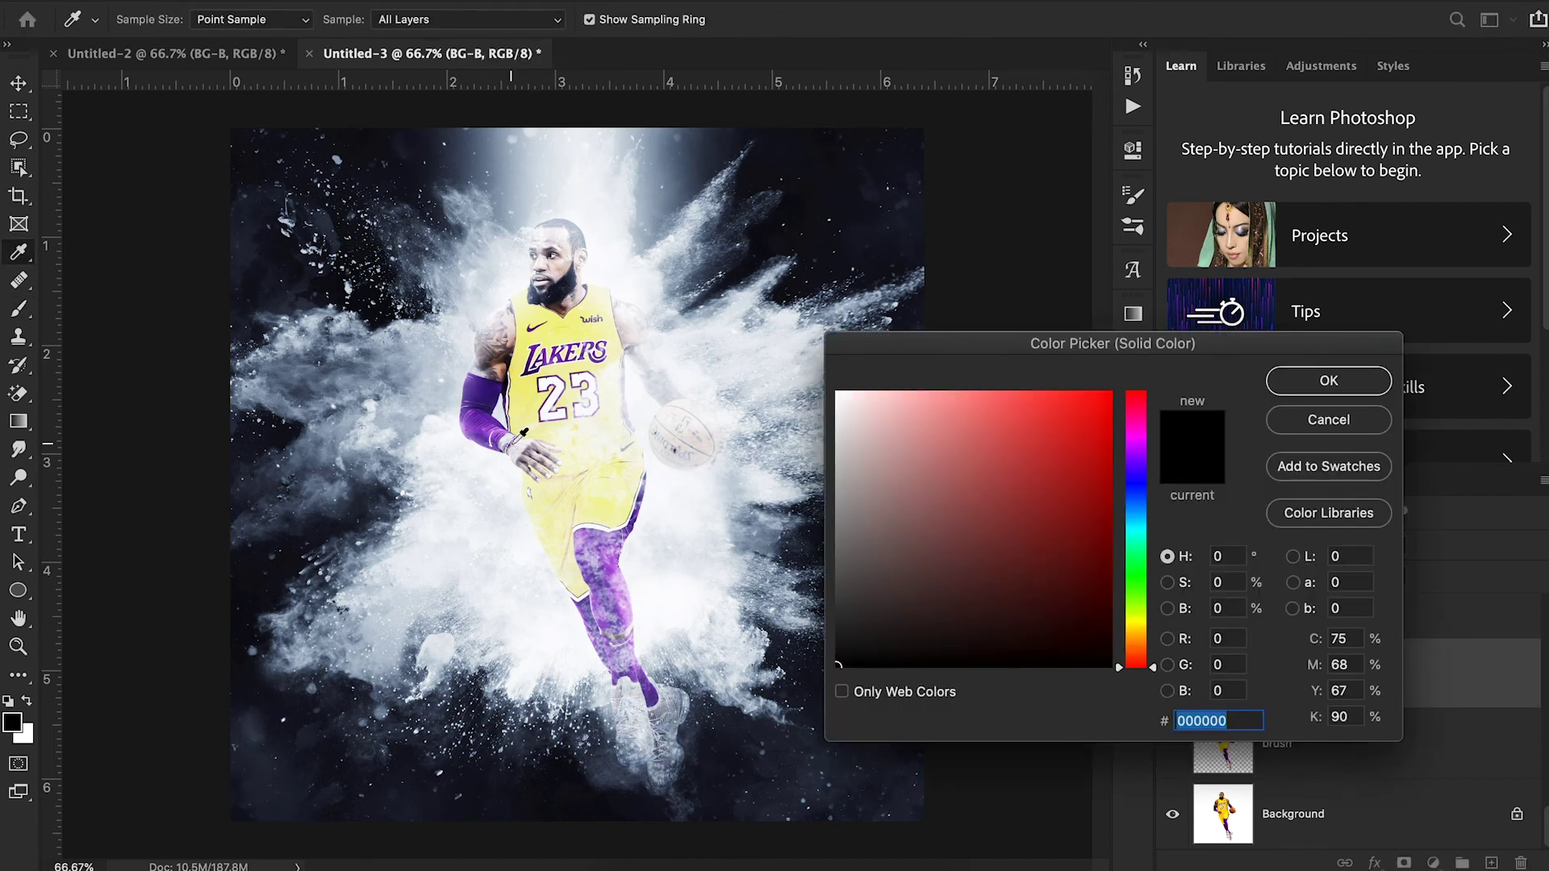
{"action": "left_click", "coordinate": [471, 389]}
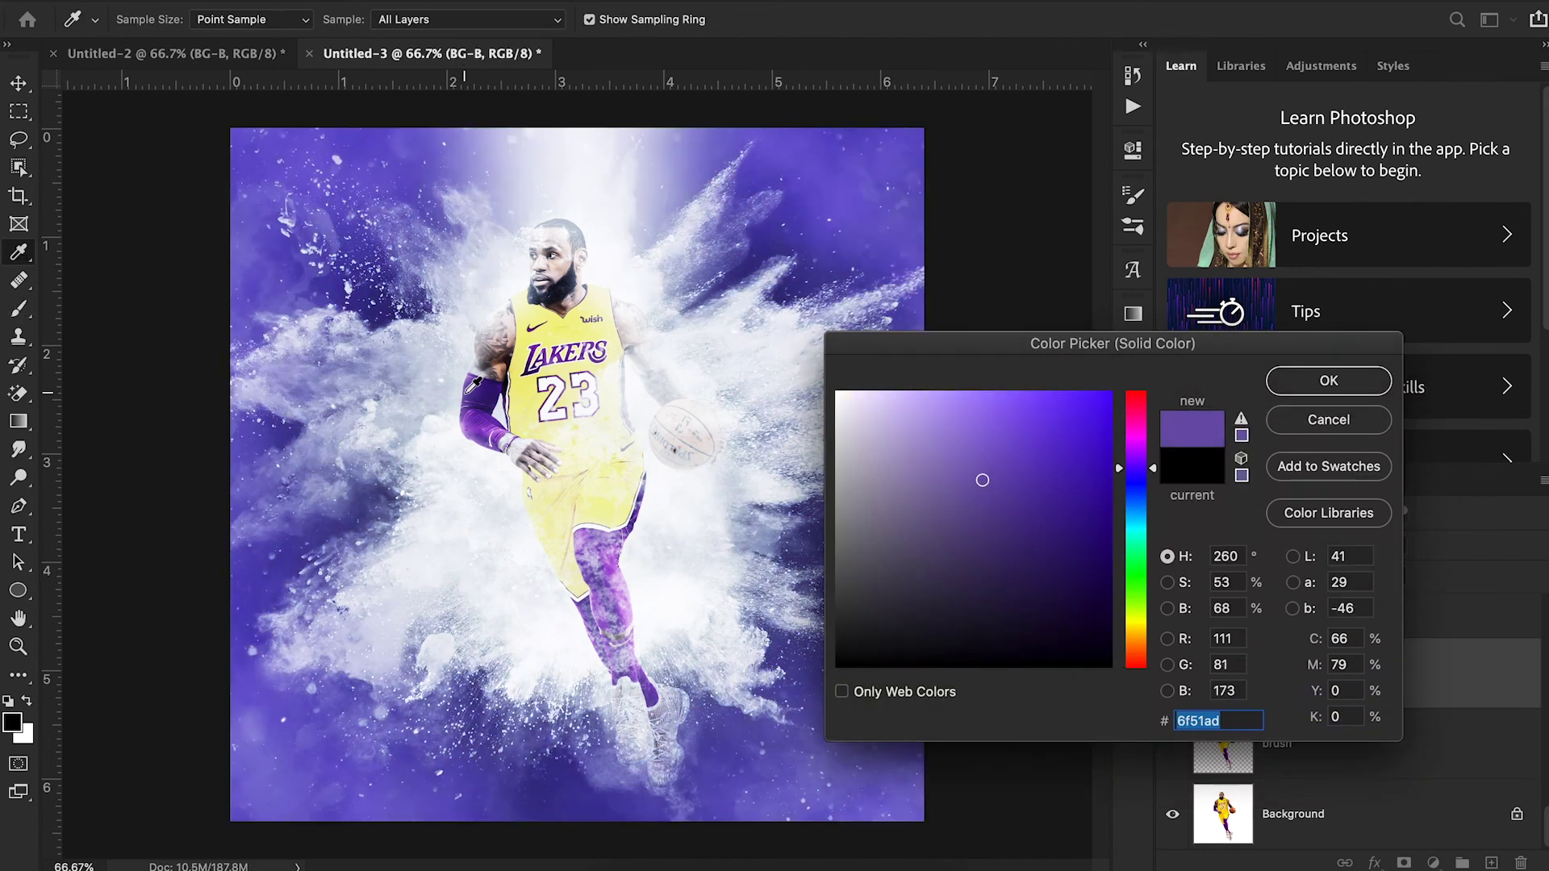
{"action": "left_click", "coordinate": [1303, 386]}
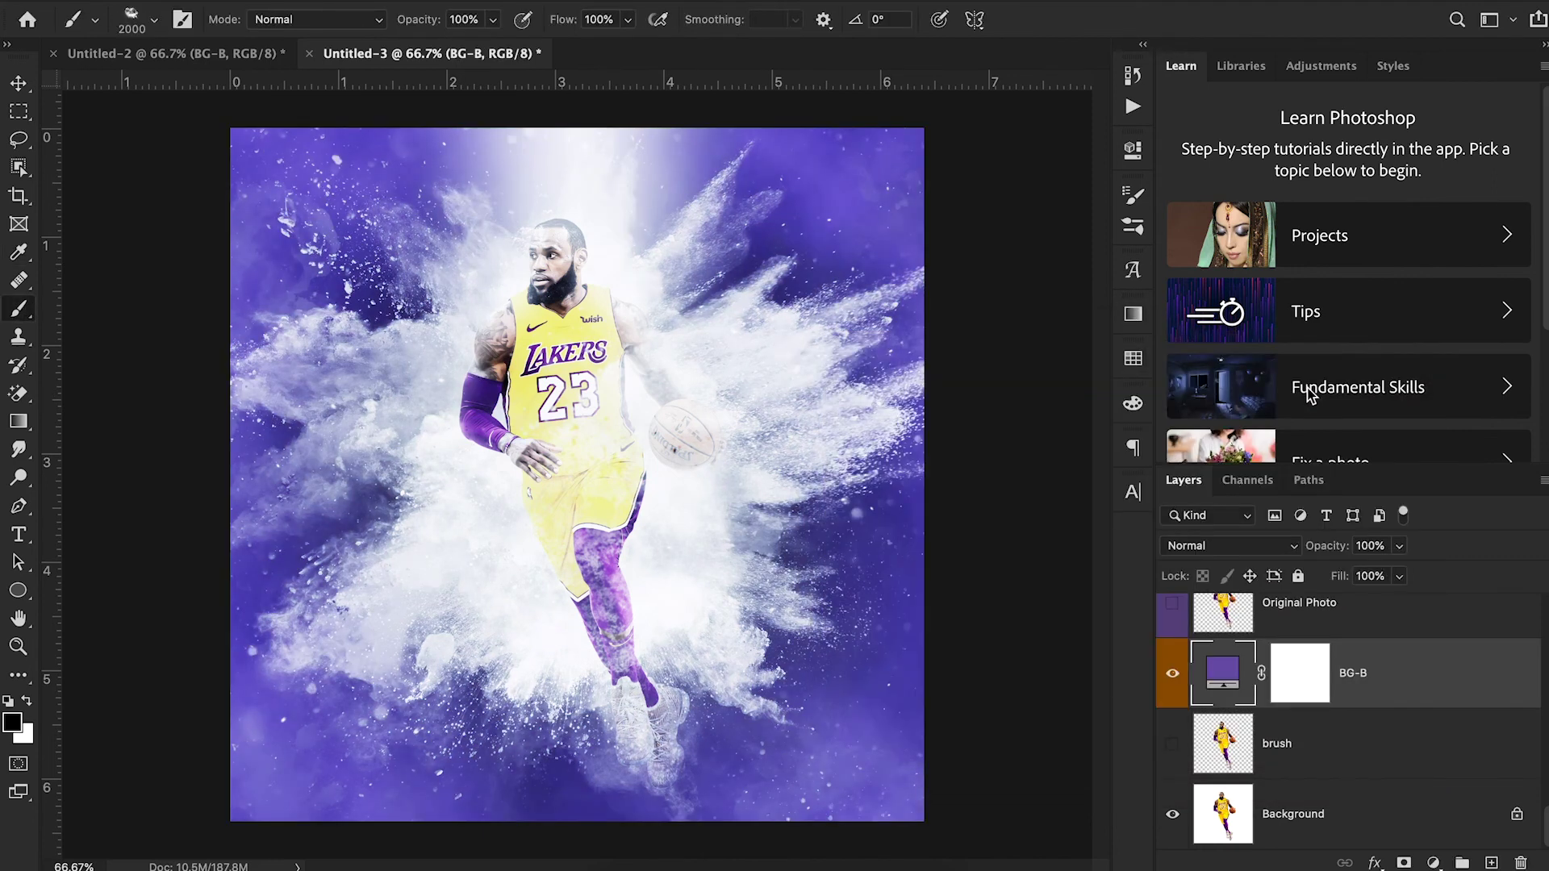
- Hide Curves-4, Curves-3, Curves-2 and Color Fill-1, then collapse the Adjustment group
{"action": "scroll", "coordinate": [1389, 751], "scroll_direction": "up", "scroll_amount": 8}
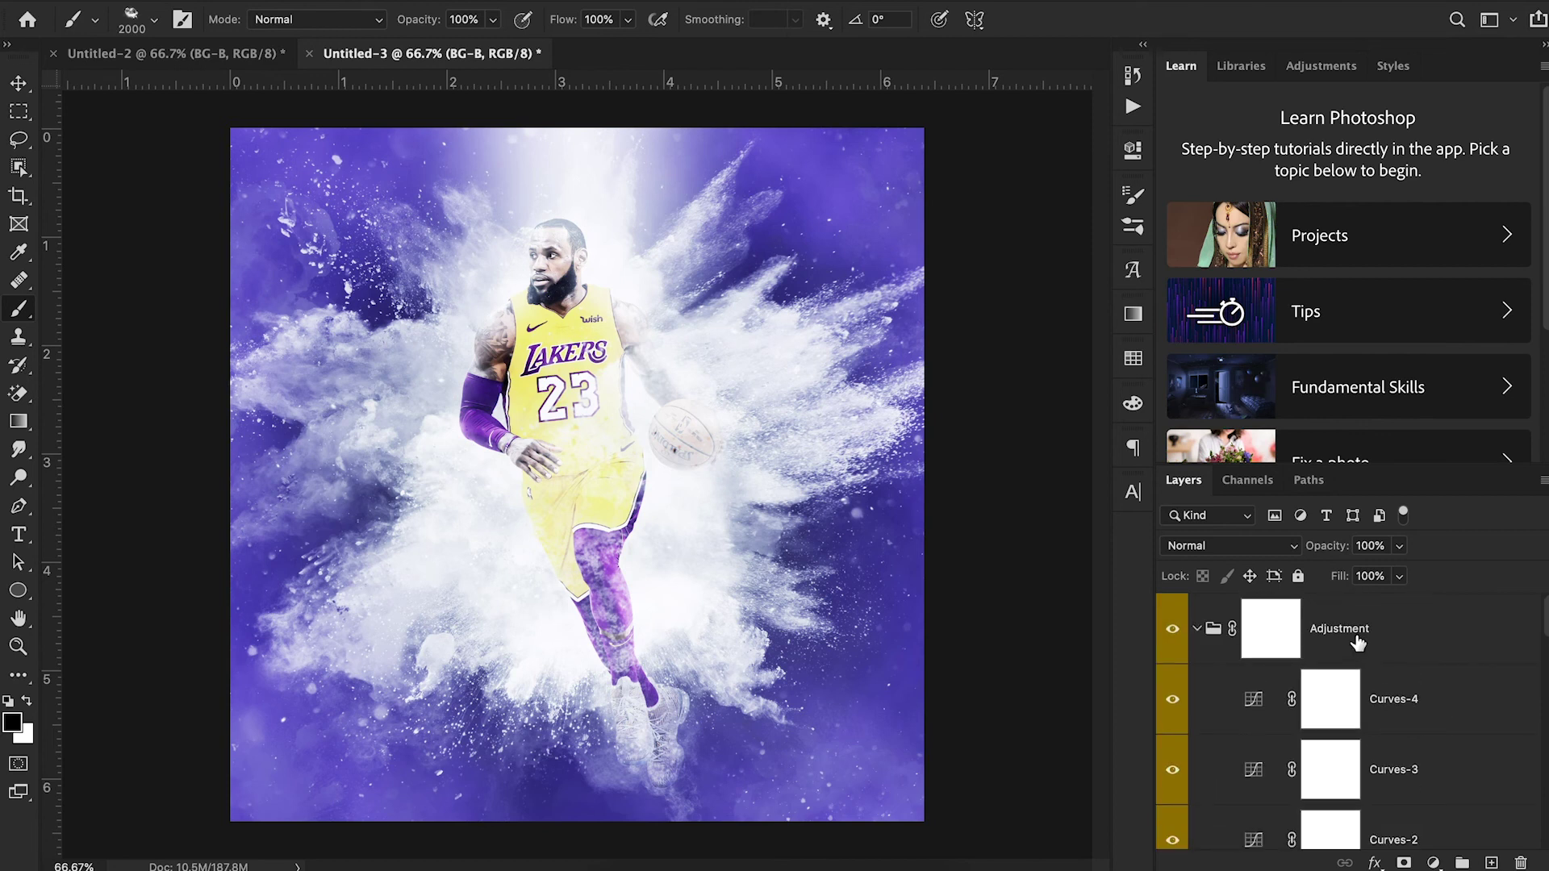
{"action": "left_click", "coordinate": [1173, 699]}
{"action": "left_click", "coordinate": [1172, 770]}
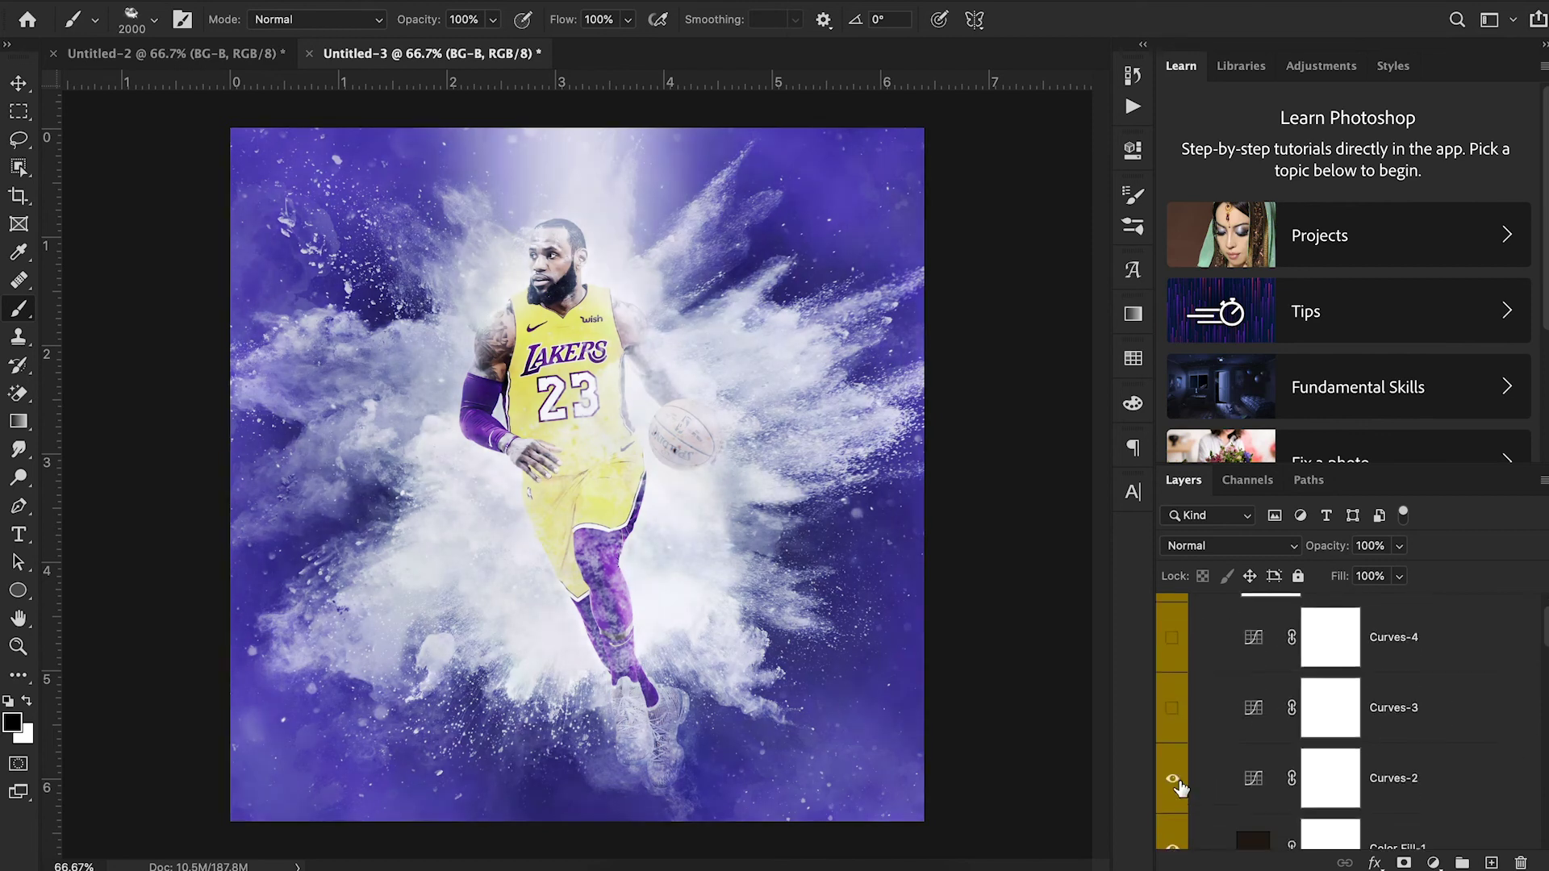
{"action": "scroll", "coordinate": [1181, 750], "scroll_direction": "down", "scroll_amount": 2}
{"action": "left_click", "coordinate": [1172, 716]}
{"action": "left_click", "coordinate": [1173, 786]}
{"action": "scroll", "coordinate": [1176, 798], "scroll_direction": "down", "scroll_amount": 2}
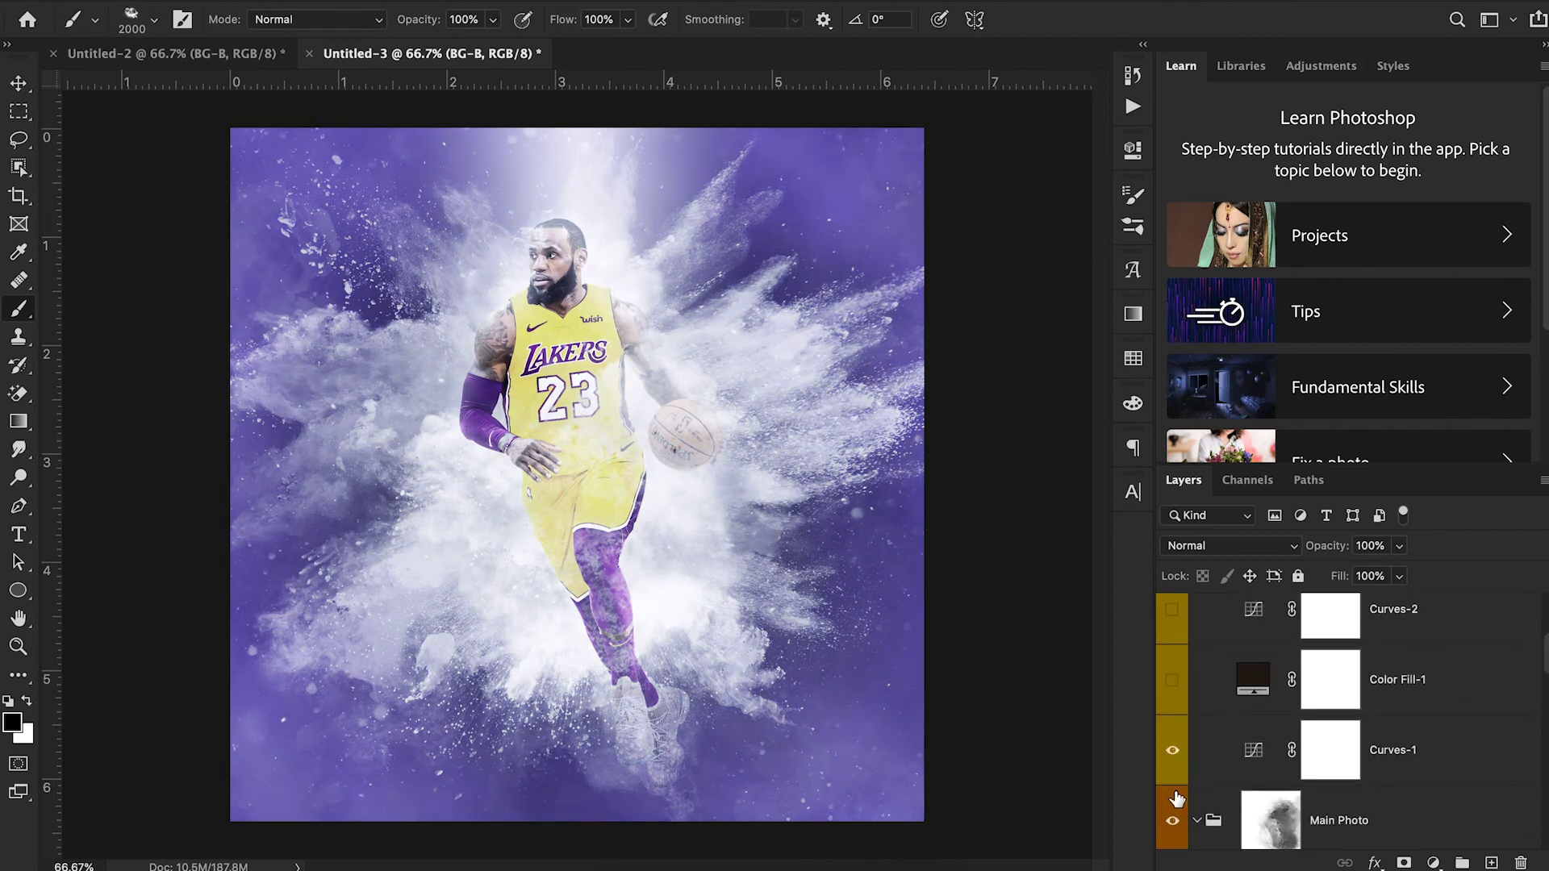
{"action": "scroll", "coordinate": [1198, 710], "scroll_direction": "up", "scroll_amount": 1}
{"action": "left_click", "coordinate": [1198, 630]}
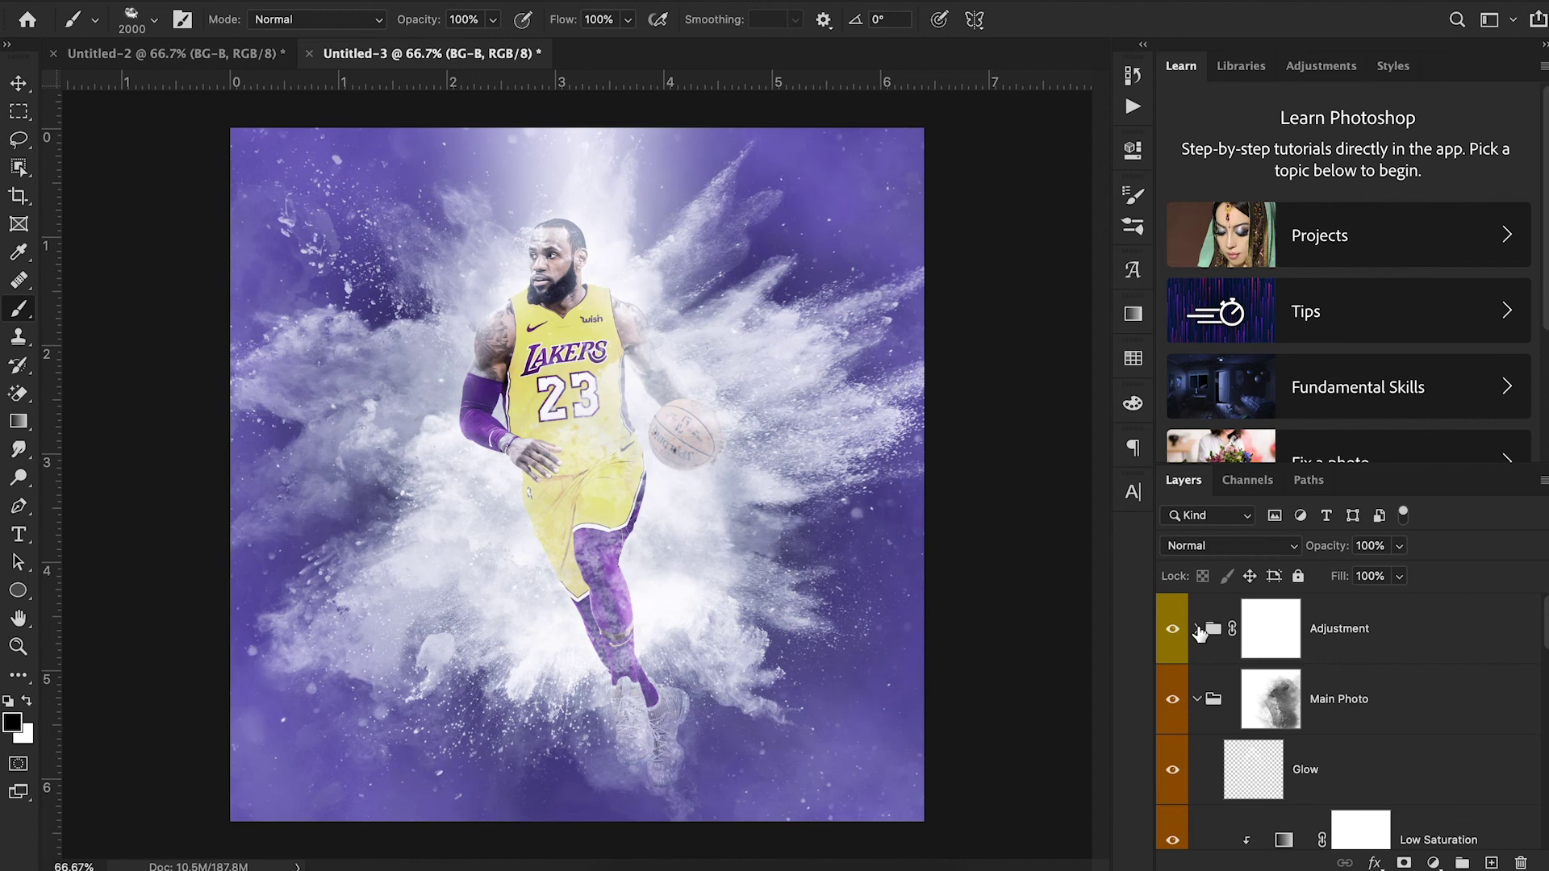
- Compare with Untitled-2, then return to Untitled-3 with the Move tool selected
{"action": "left_click", "coordinate": [136, 65]}
{"action": "left_click", "coordinate": [427, 64]}
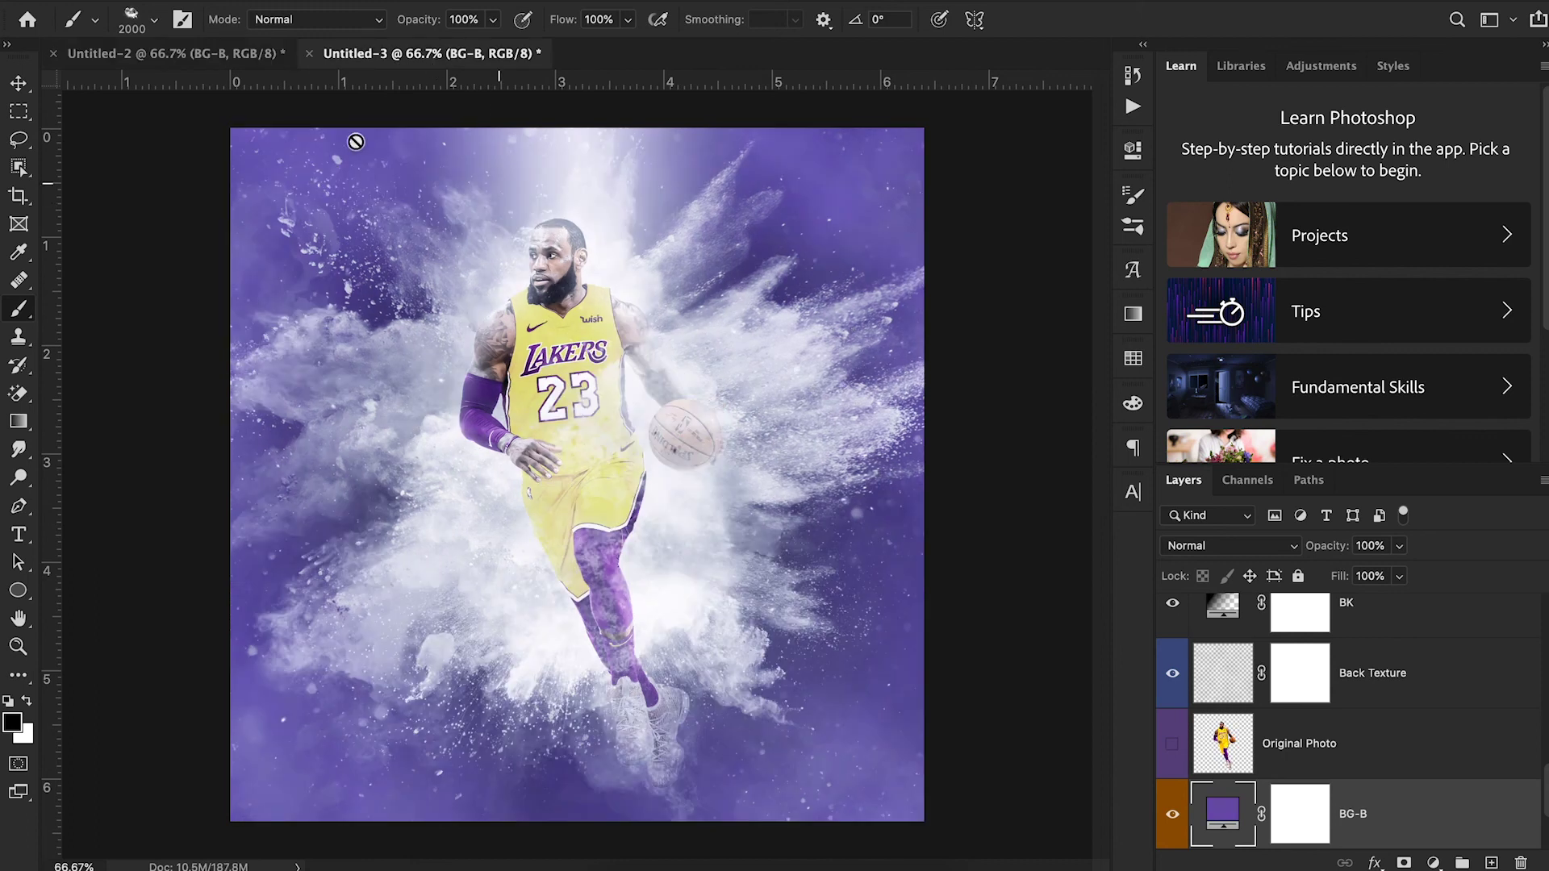
{"action": "left_click", "coordinate": [19, 83]}
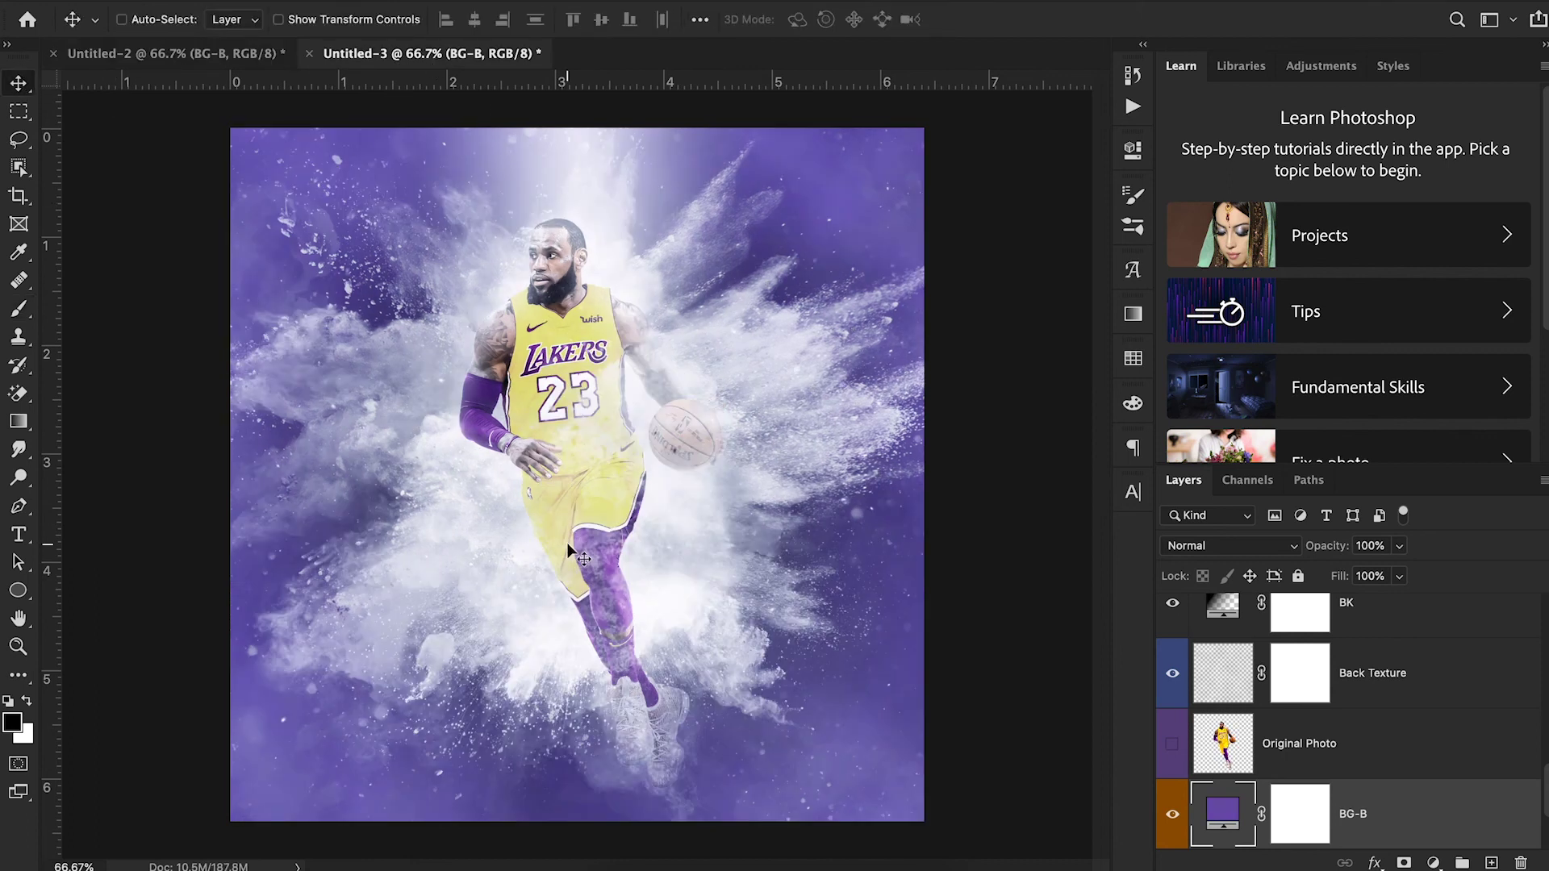